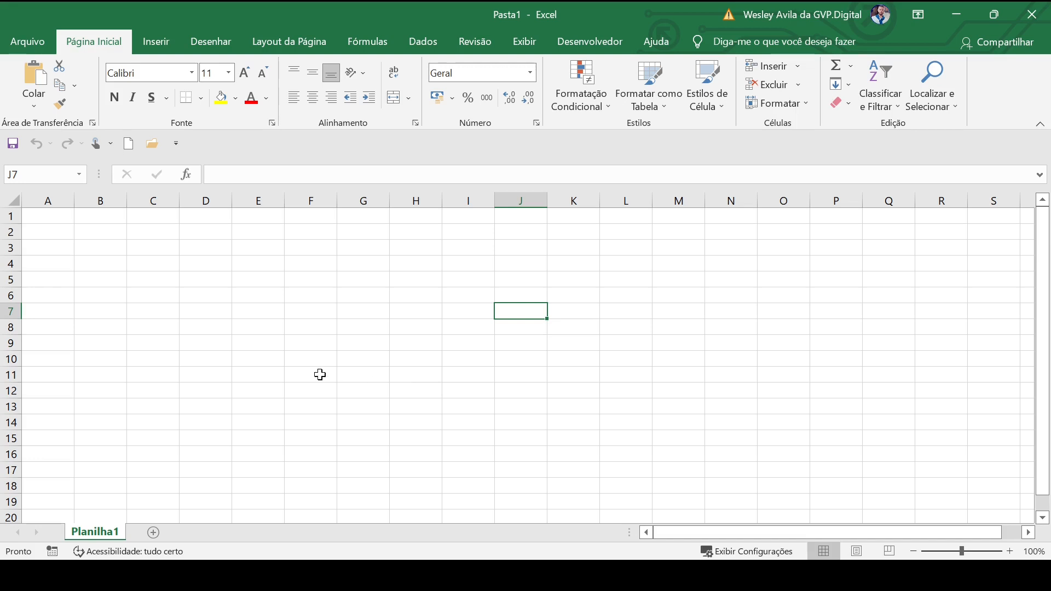
# Step: Enter the title "Cadastro de funcionários" in cell A1
pyautogui.click(55, 219)
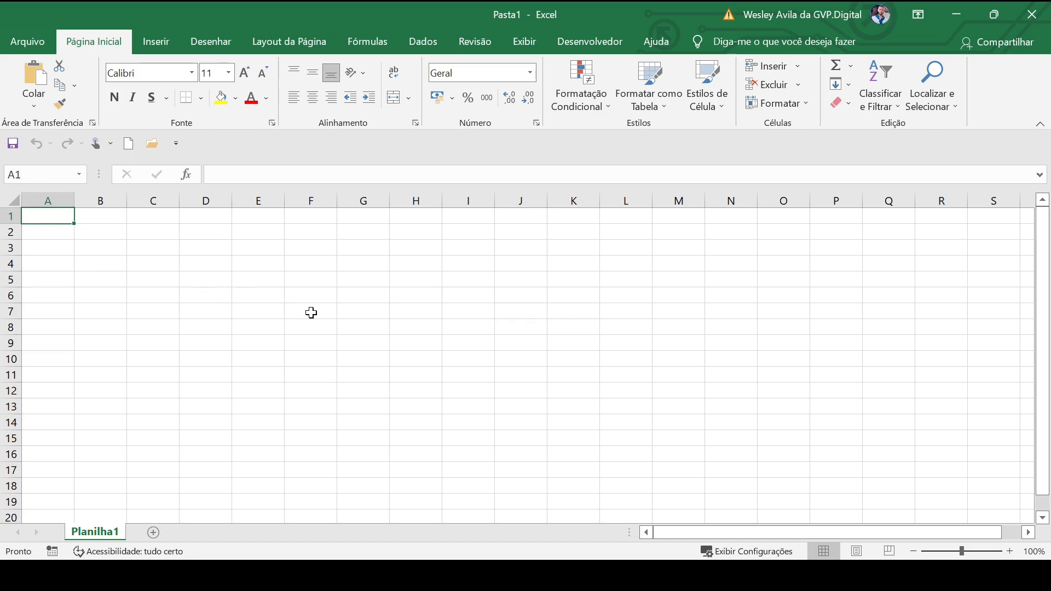
pyautogui.write('Cadas')
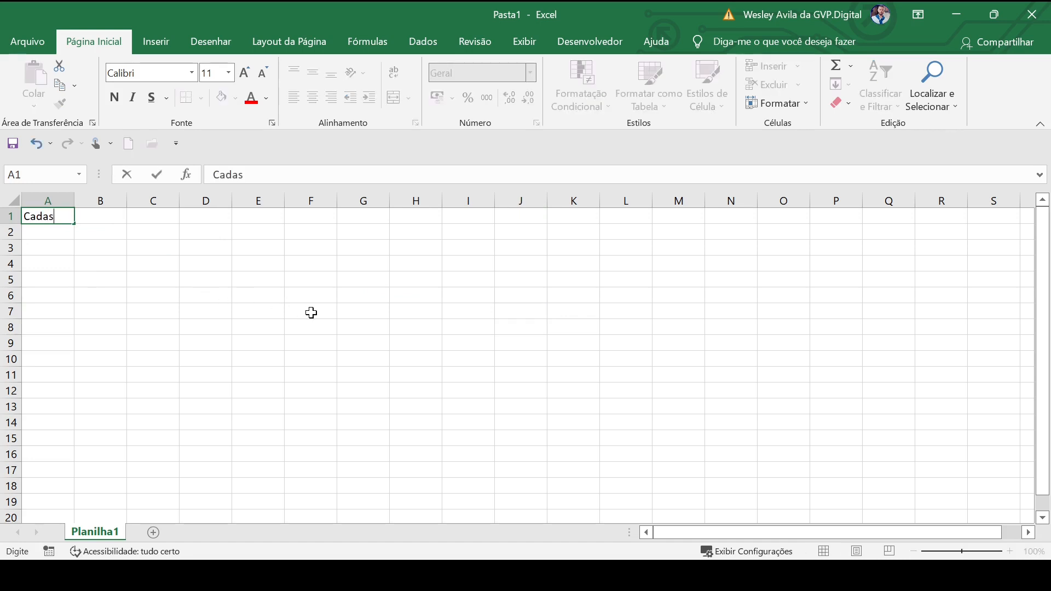
pyautogui.write('tro de funcionários')
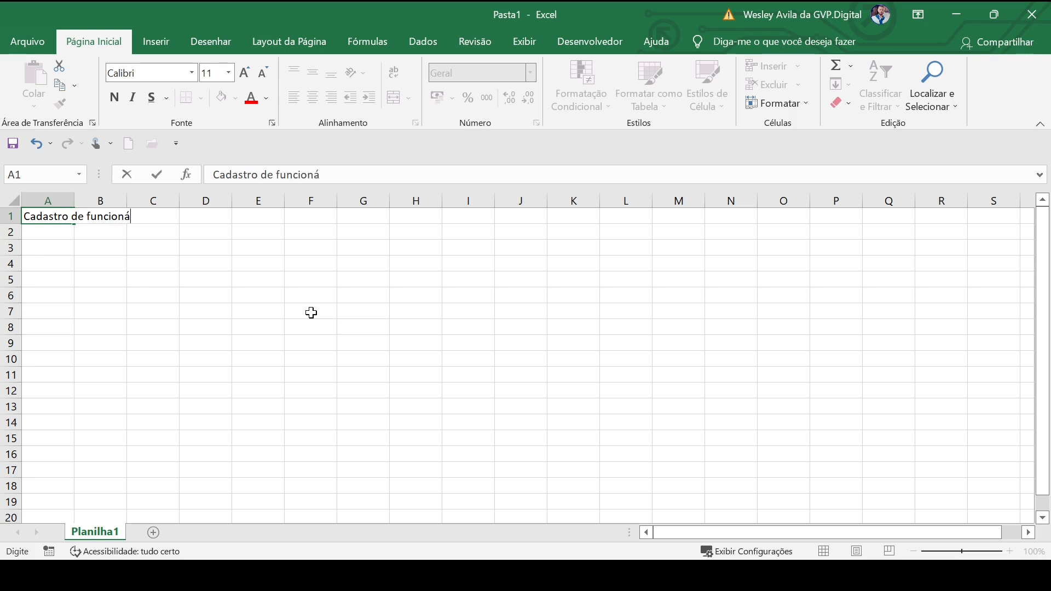
pyautogui.press('Return')
pyautogui.press('Return')
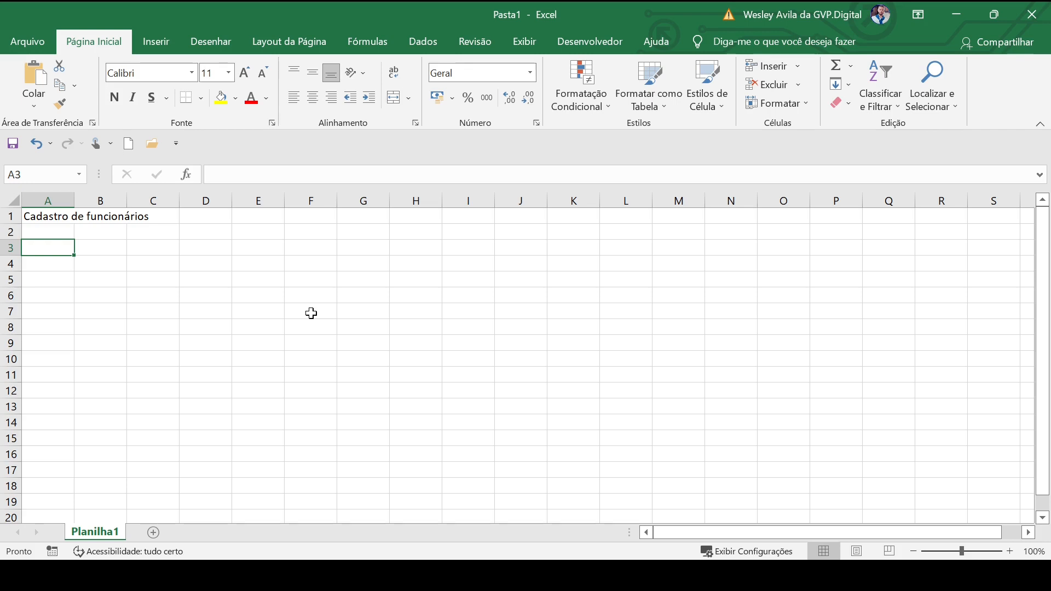
# Step: Enter the column headings "Código Funcionário", "Nome" and "Área" in cells A3 to C3
pyautogui.write('Código')
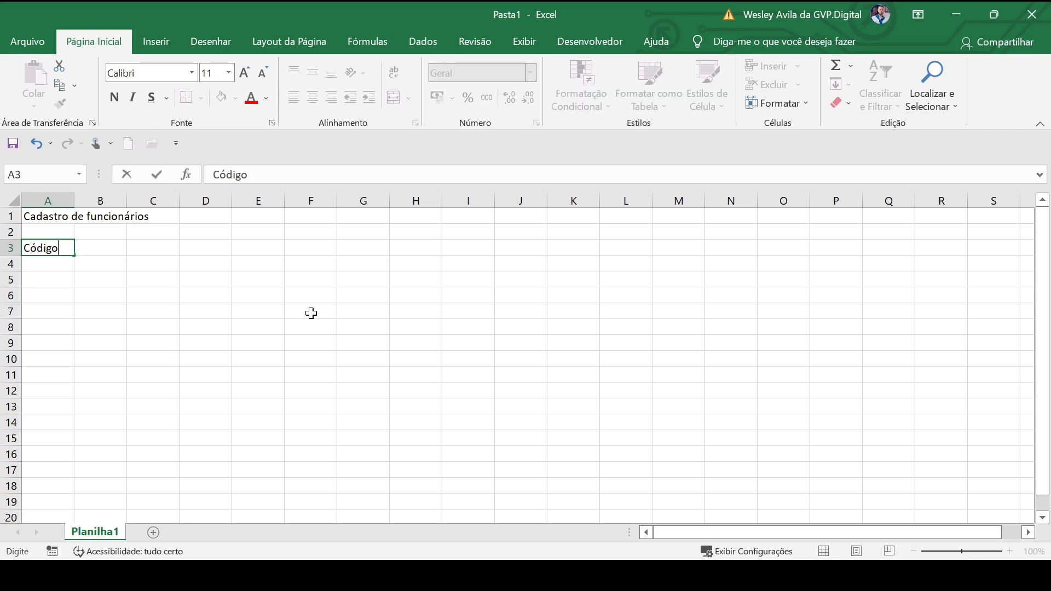
pyautogui.write(' Funcionári')
pyautogui.write('o')
pyautogui.press('Tab')
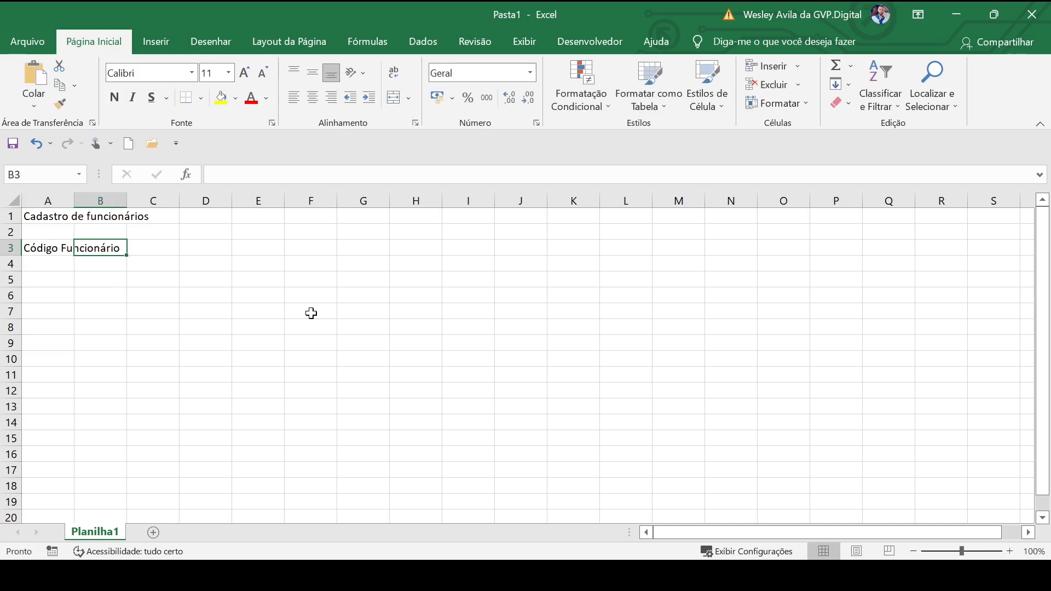
pyautogui.write('Nome')
pyautogui.press('Tab')
pyautogui.write('Á')
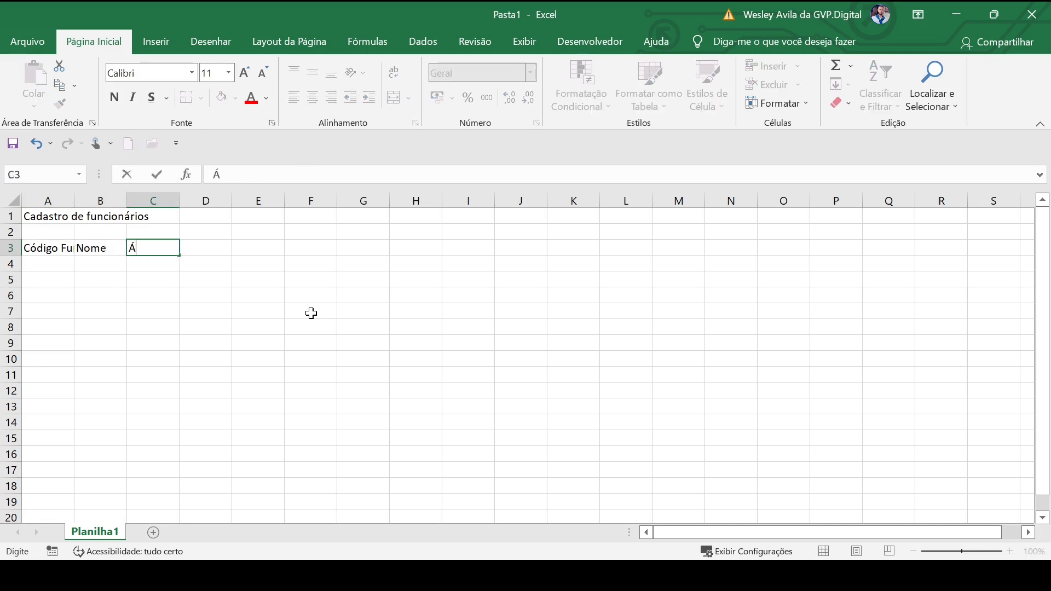
pyautogui.write('rea')
pyautogui.press('Tab')
# Step: Add the column headings "Cargo" in D3 and "Salário Bruto" in E3
pyautogui.write('Car')
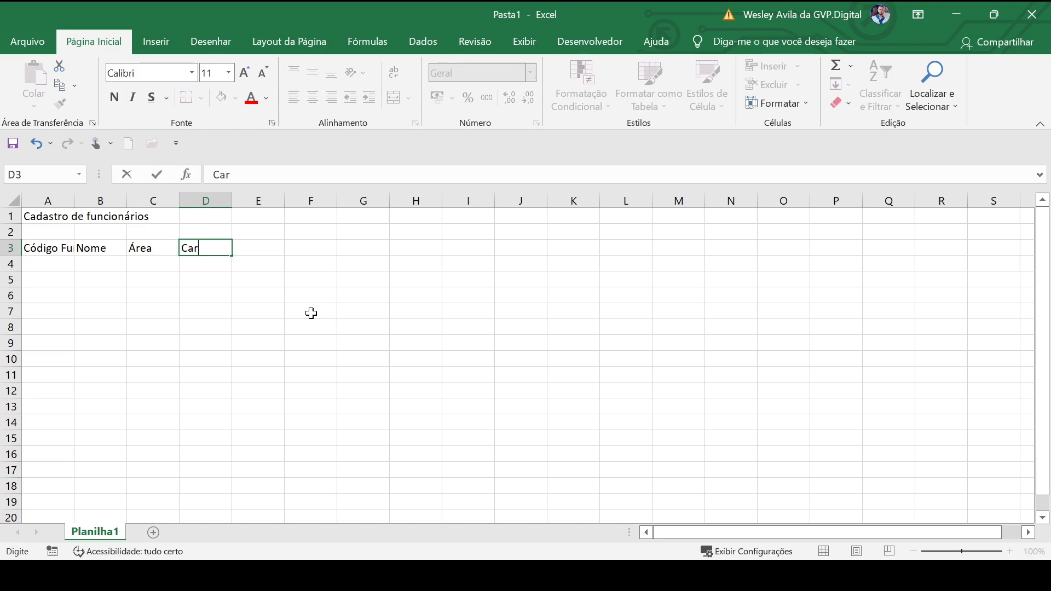
pyautogui.write('go')
pyautogui.press('Tab')
pyautogui.write('S')
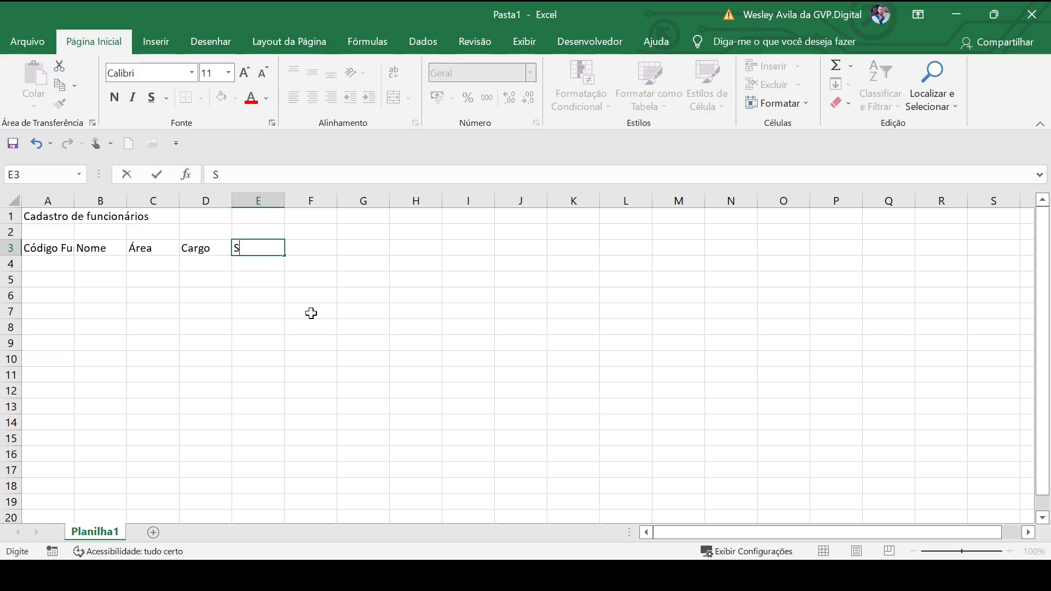
pyautogui.write('alário Brut')
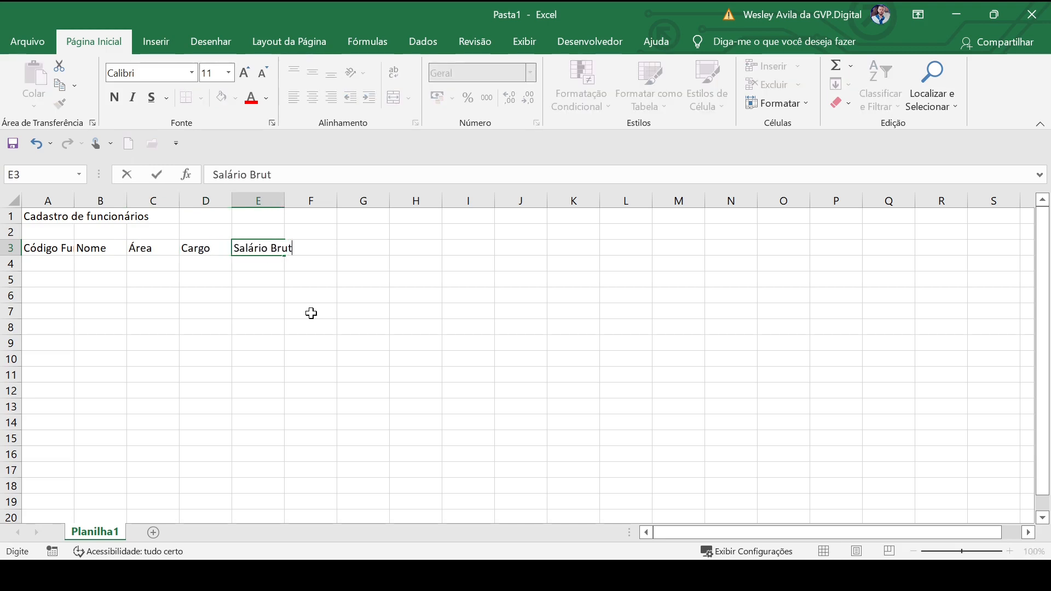
pyautogui.write('o')
pyautogui.press('Return')
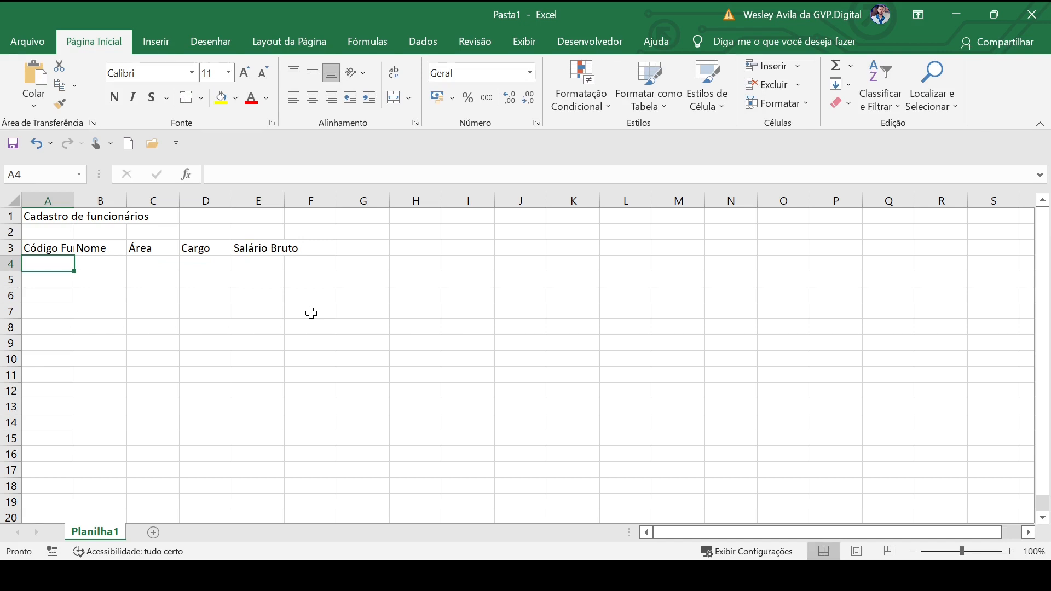
# Step: Enter employee codes 1, 2 and 3 from A4 down and extend the series to 13 in A16
pyautogui.write('1')
pyautogui.press('Return')
pyautogui.write('2')
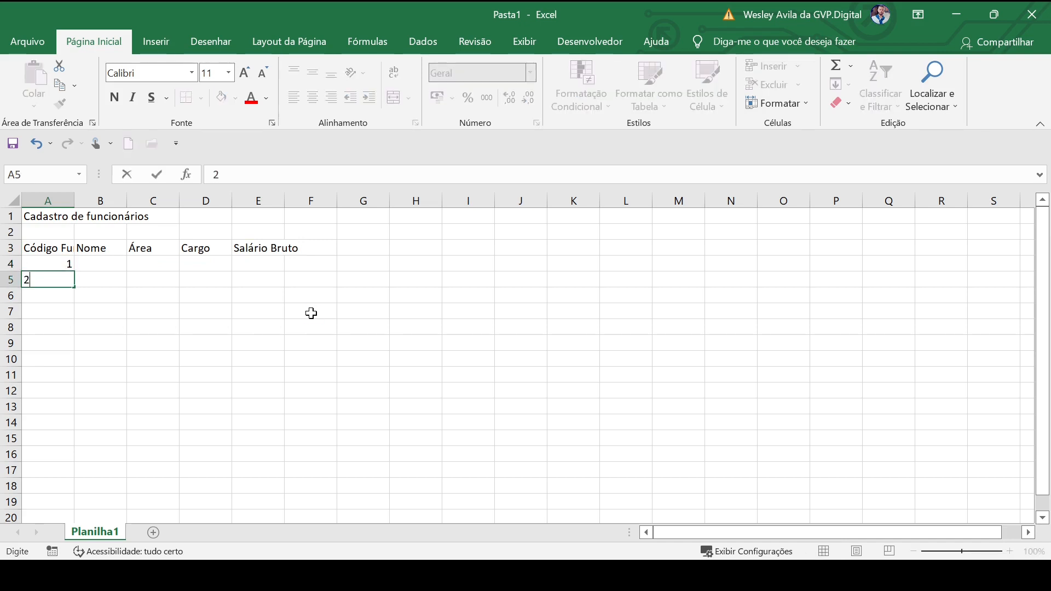
pyautogui.press('Return')
pyautogui.write('3')
pyautogui.press('Return')
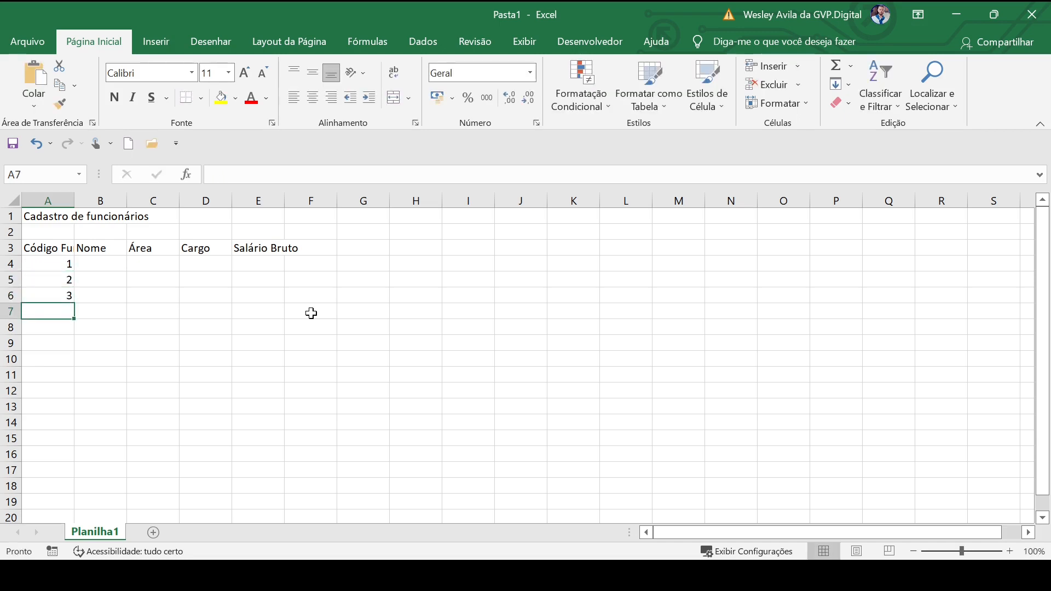
pyautogui.moveTo(52, 260); pyautogui.dragTo(77, 458)
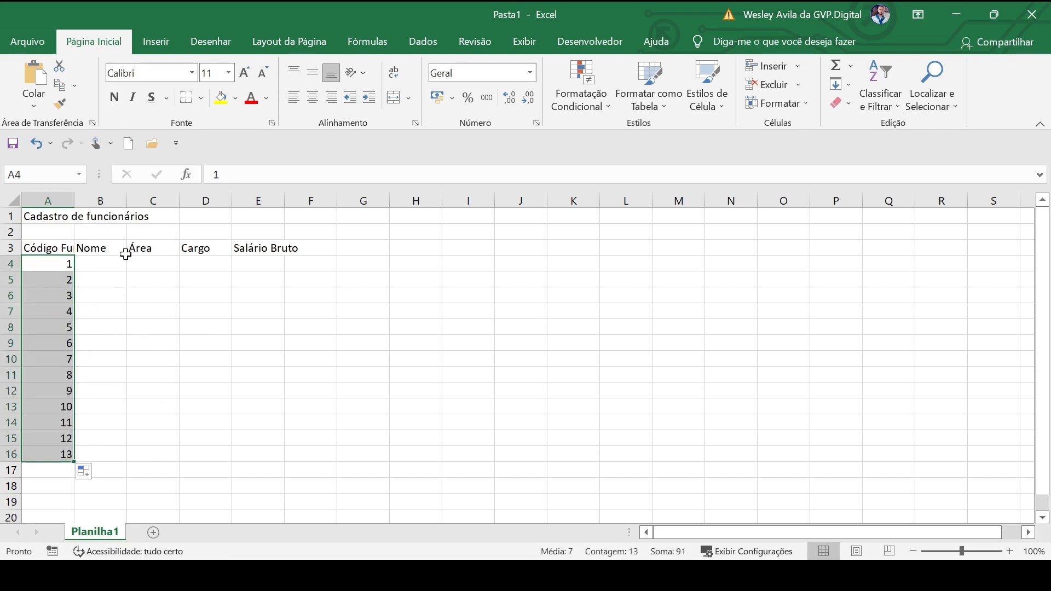
# Step: Enter the full names of the employees with codes 1 to 3 in cells B4 to B6
pyautogui.click(97, 268)
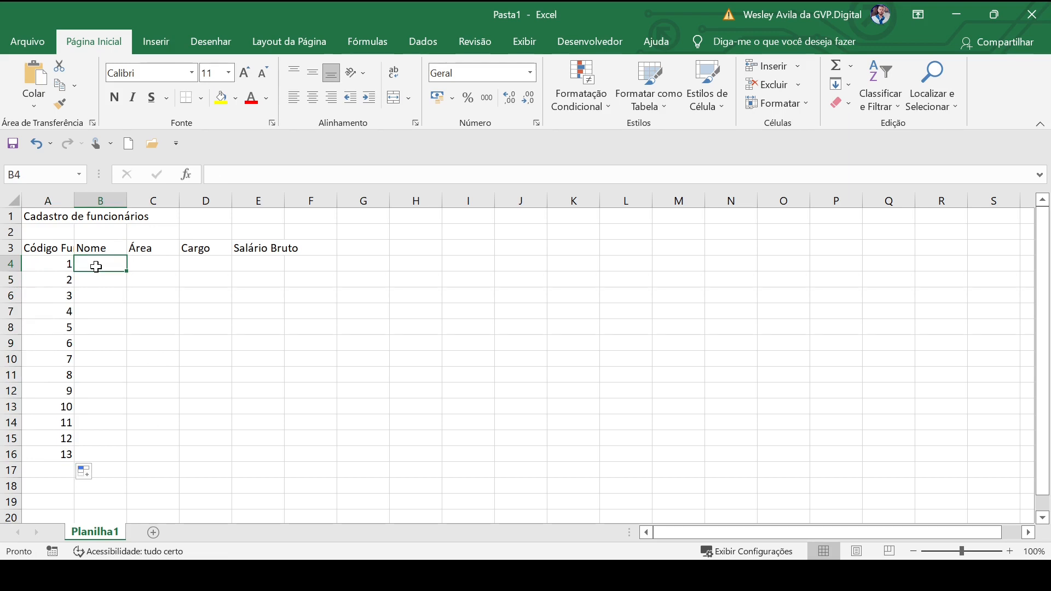
pyautogui.write('Antôni')
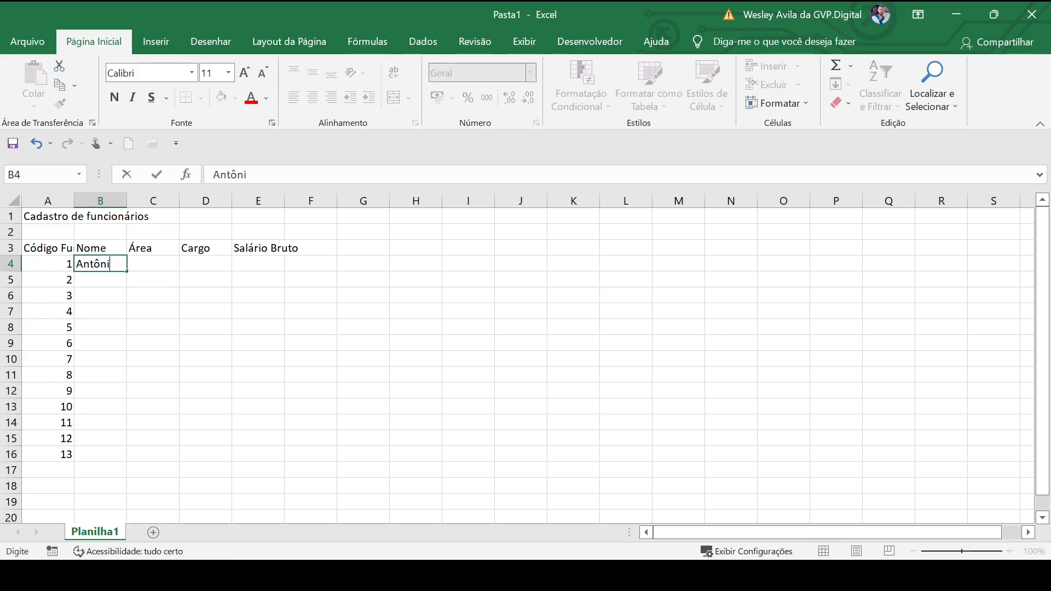
pyautogui.write('o Passos Dias ')
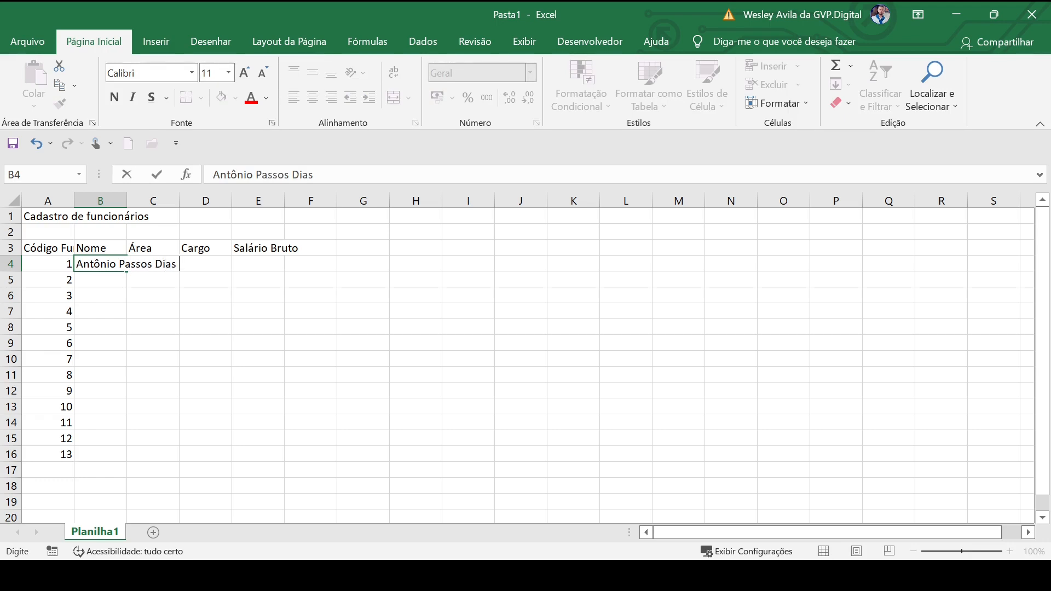
pyautogui.write('Aguiar')
pyautogui.press('Return')
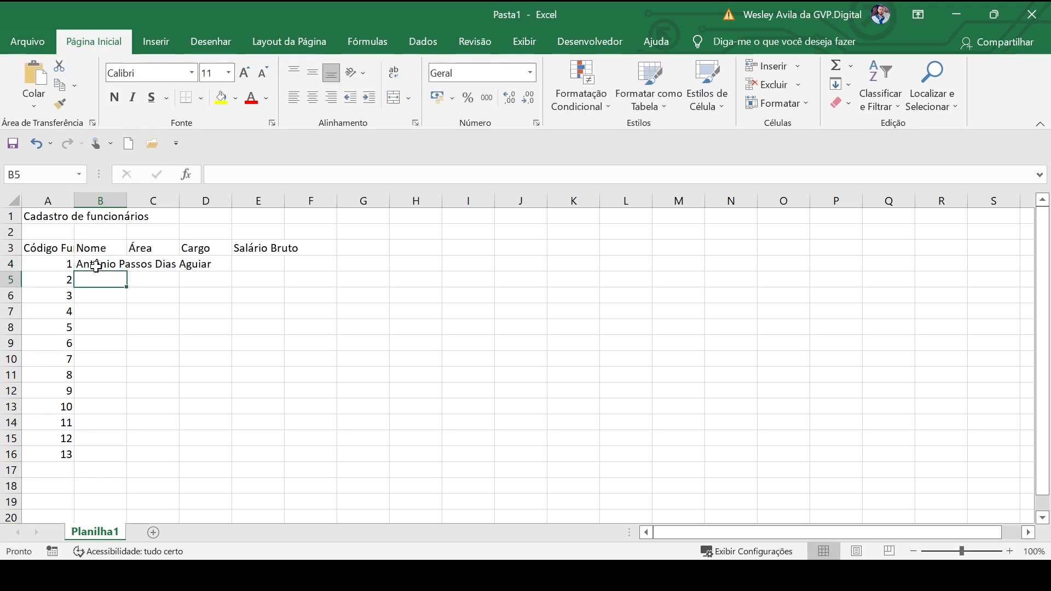
pyautogui.write('Eliane')
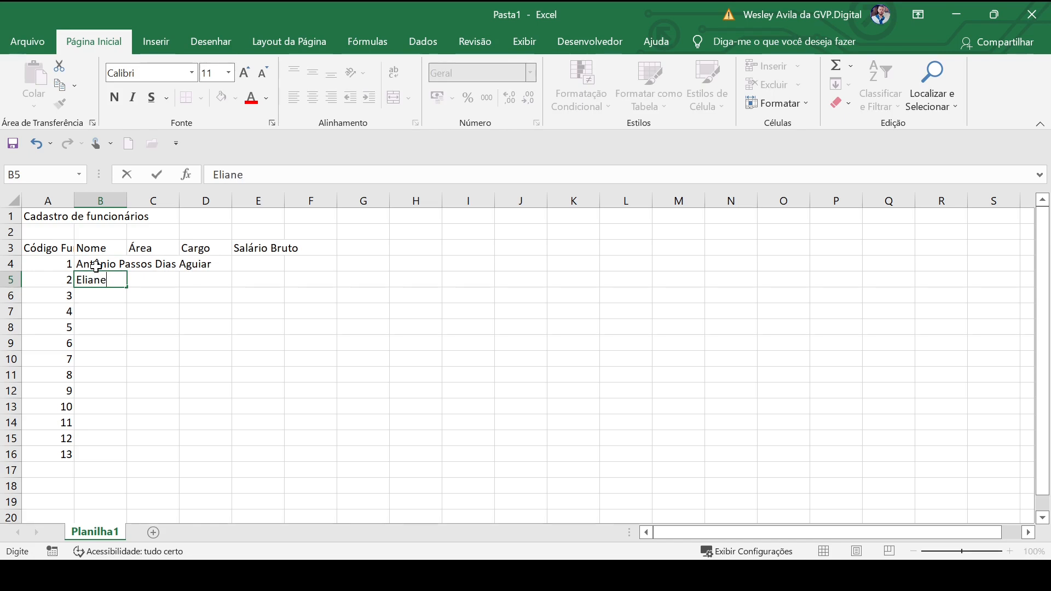
pyautogui.write(' Moleja da Freitas')
pyautogui.press('Return')
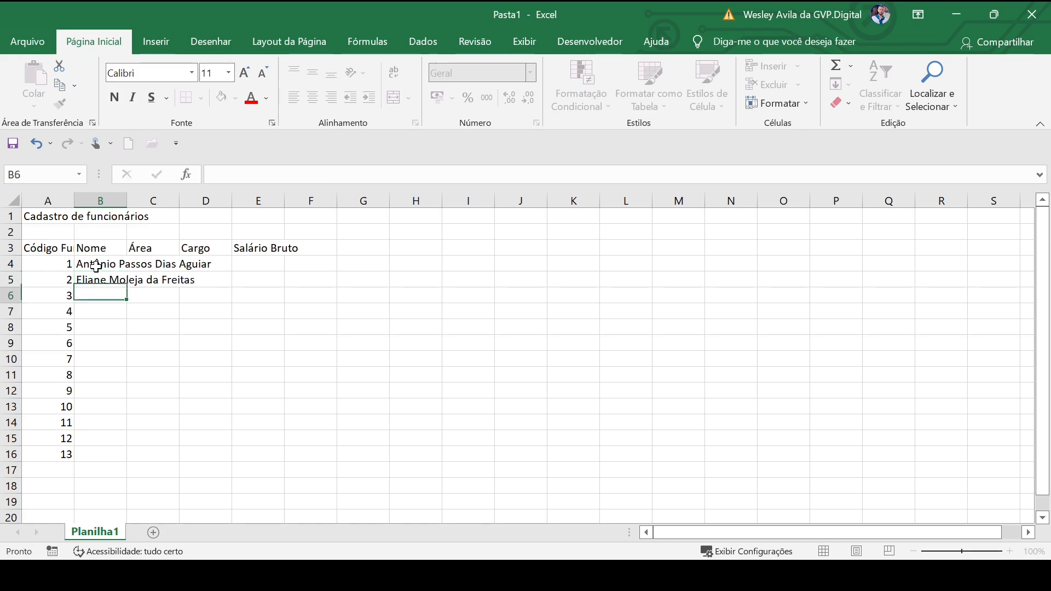
pyautogui.write('F')
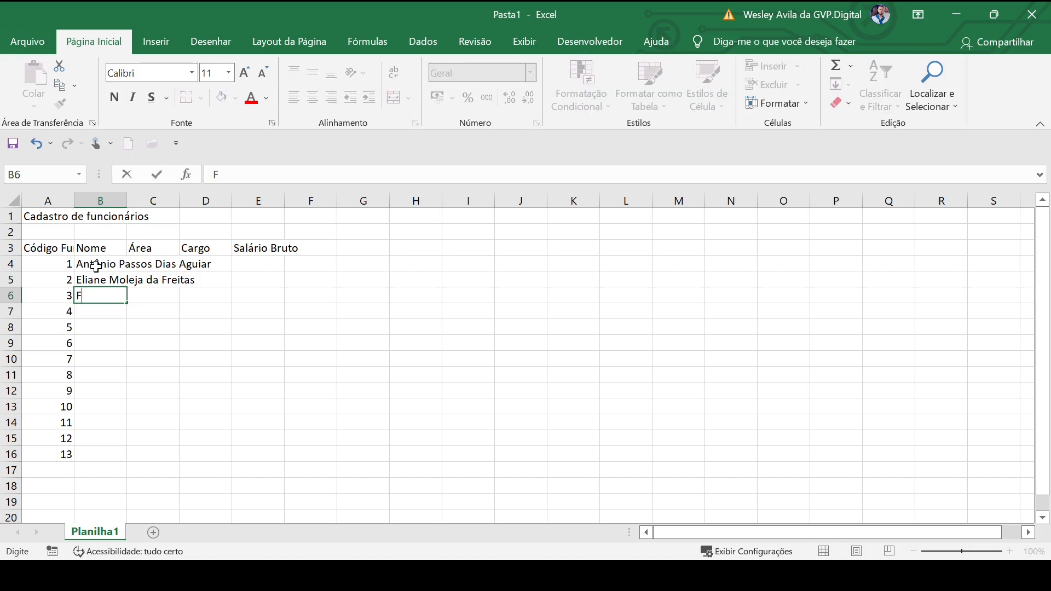
pyautogui.write('abio Tadeu Martins')
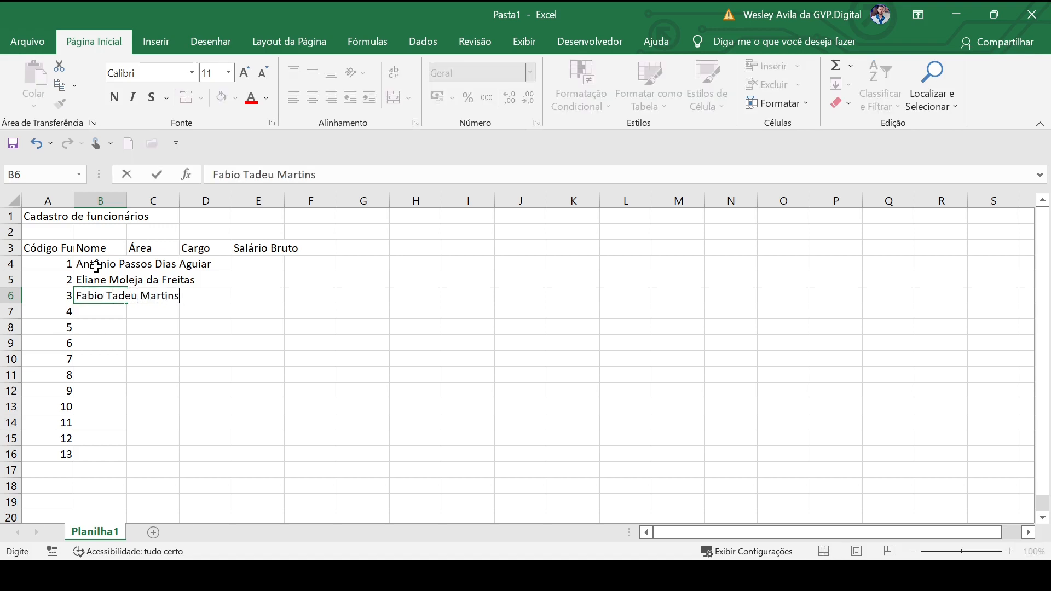
pyautogui.press('Return')
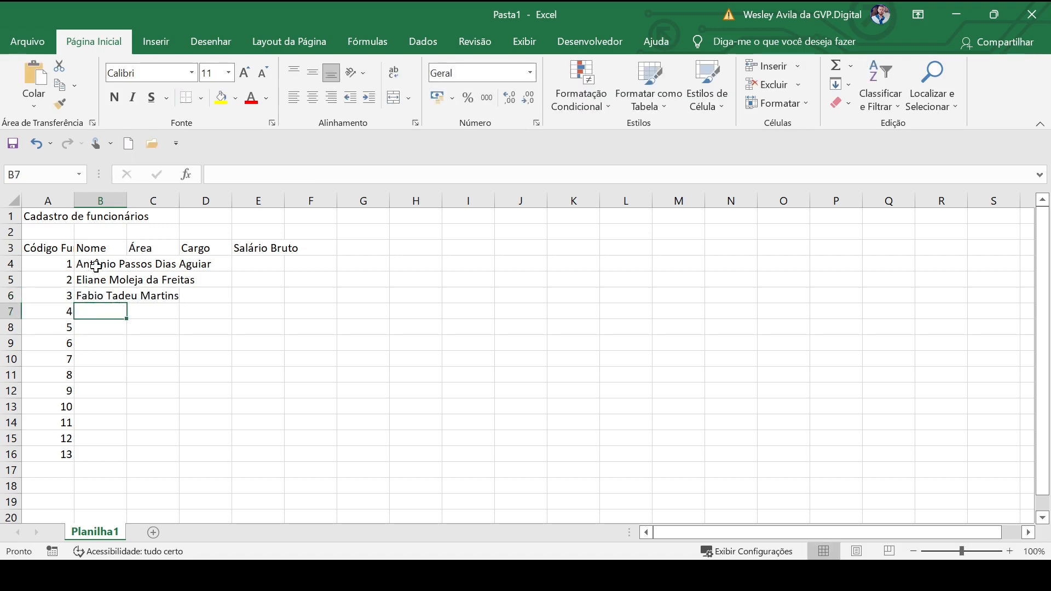
# Step: Enter the full names of the employees with codes 4 and 5 in cells B7 and B8
pyautogui.write('Fernan')
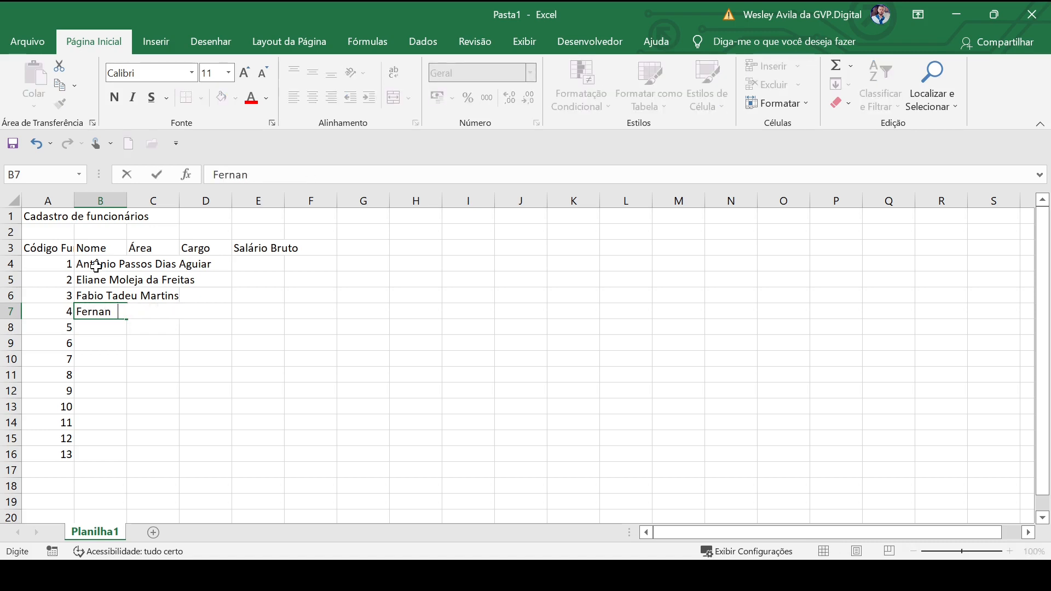
pyautogui.write('do Lima de R')
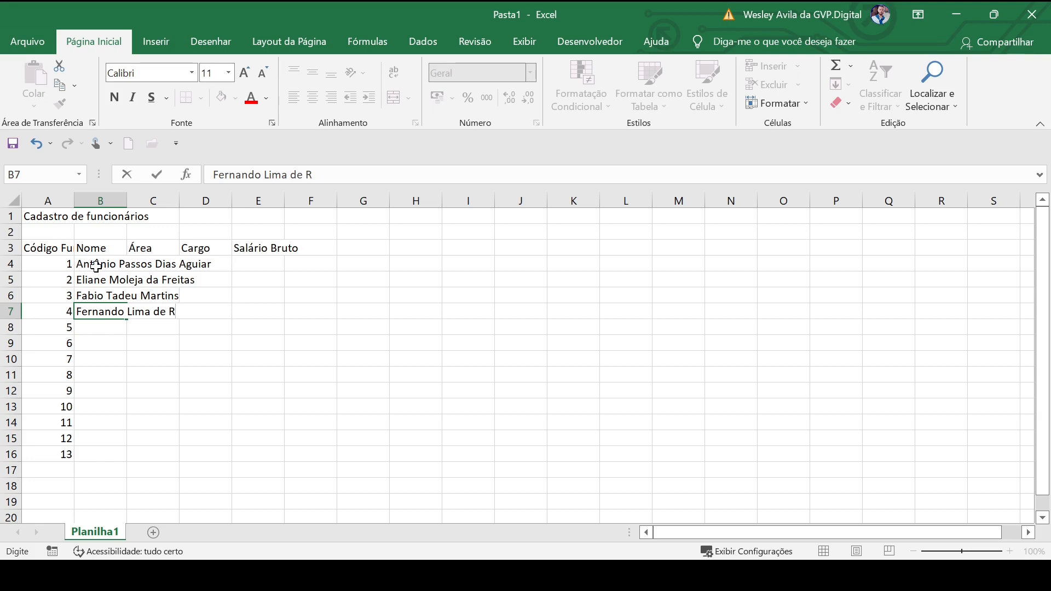
pyautogui.write('esta')
pyautogui.press('Return')
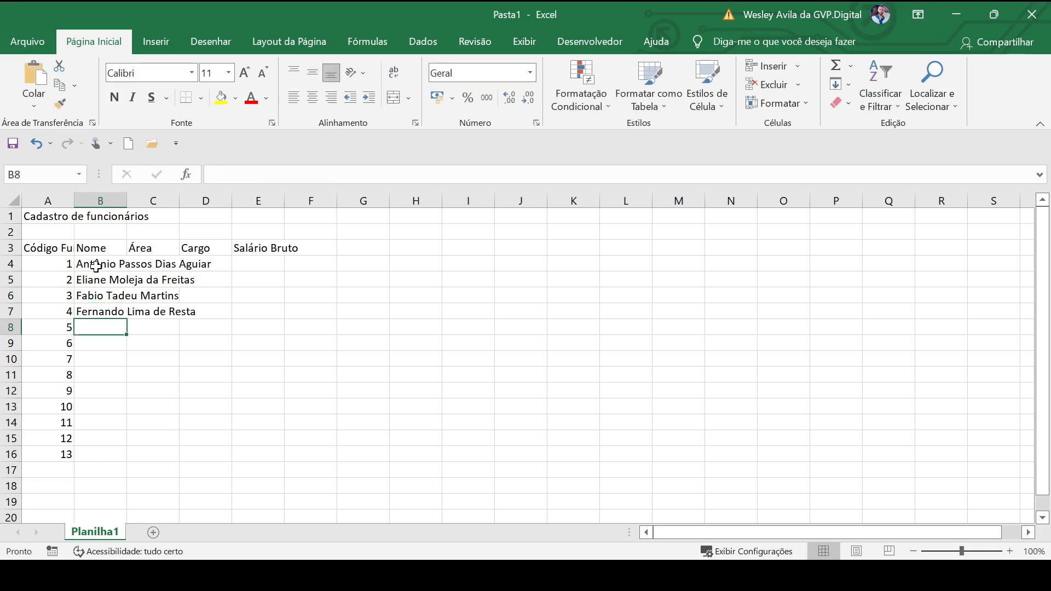
pyautogui.write('Henrique F')
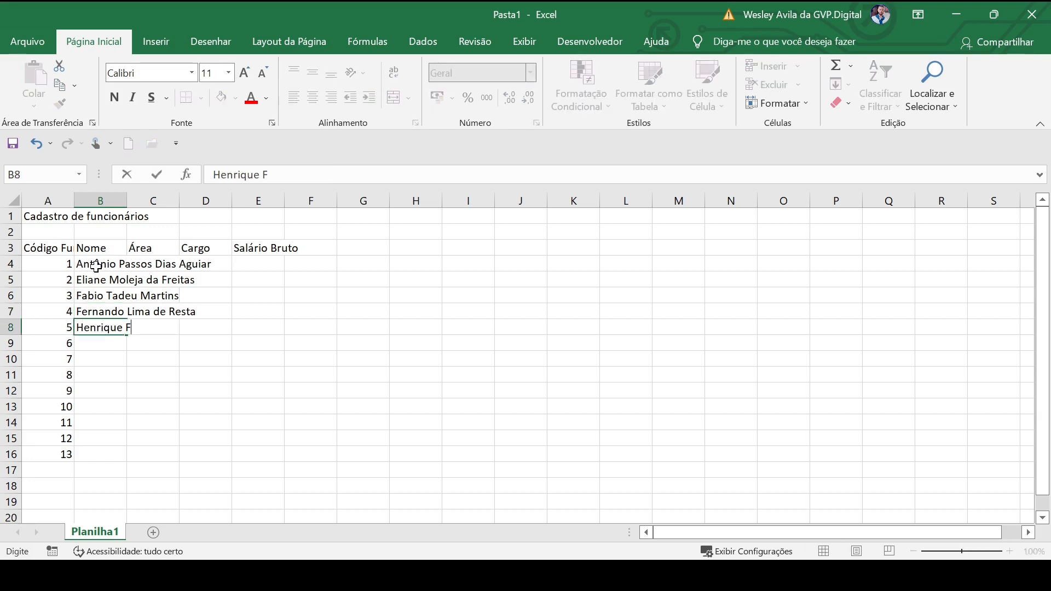
pyautogui.write('. Moriz')
pyautogui.press('Return')
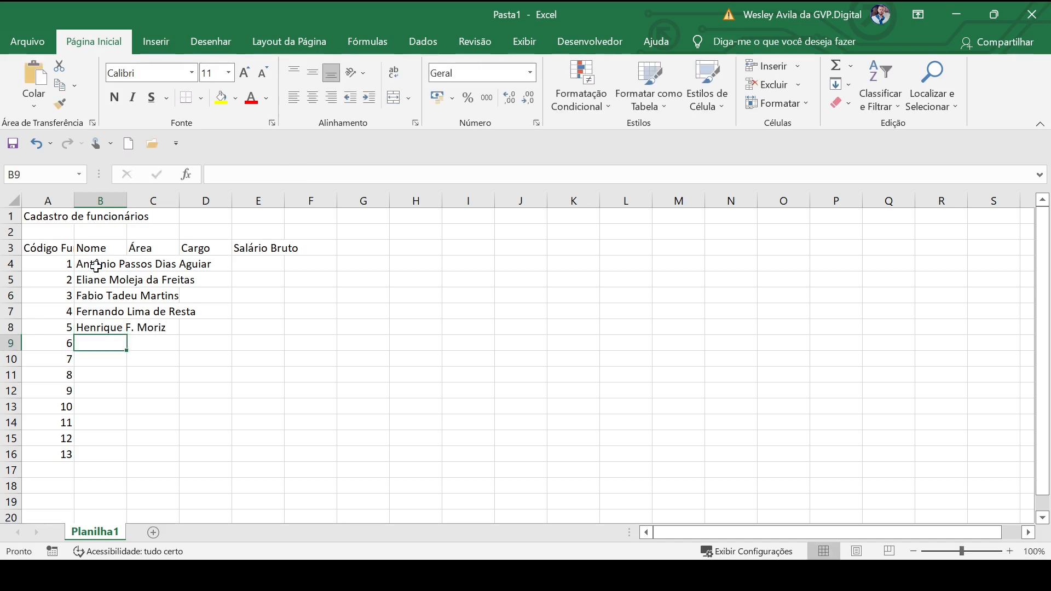
# Step: Enter the full names of the employees with codes 6 and 7 in cells B9 and B10
pyautogui.write('Joã')
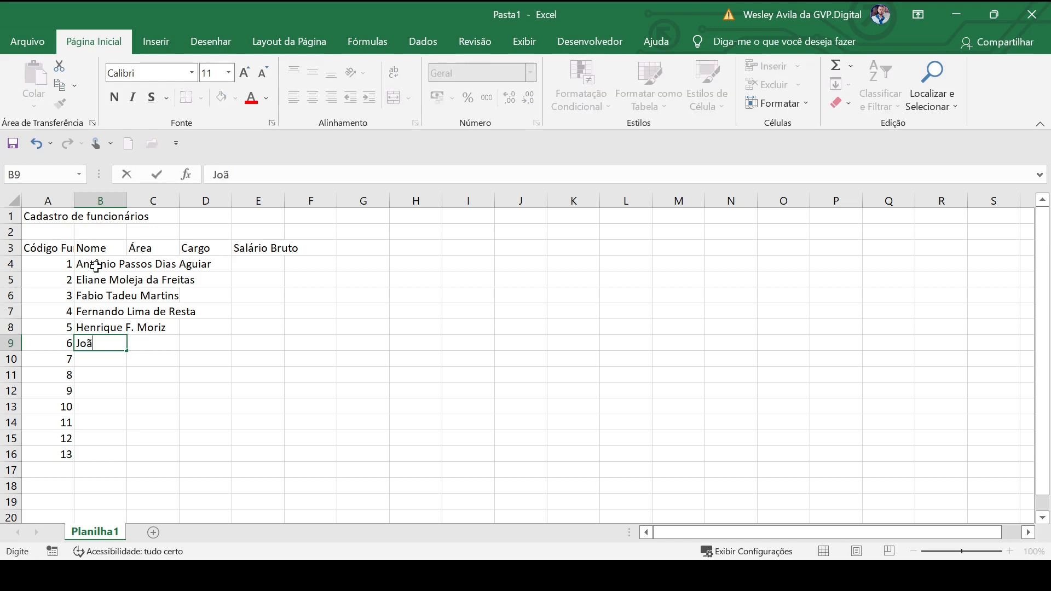
pyautogui.write('o Pereira Tadeu')
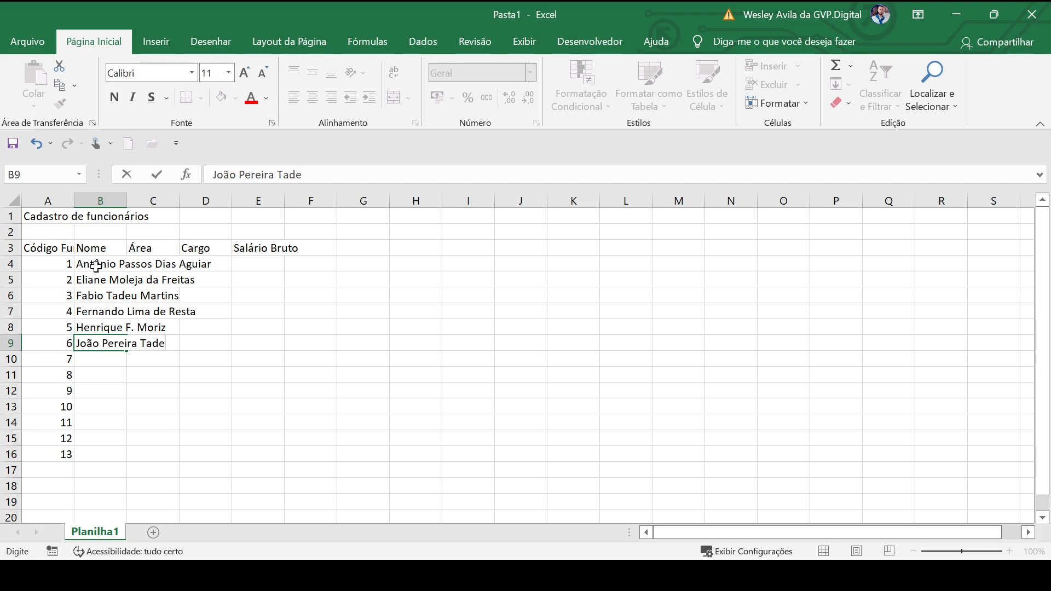
pyautogui.press('Return')
pyautogui.write('K')
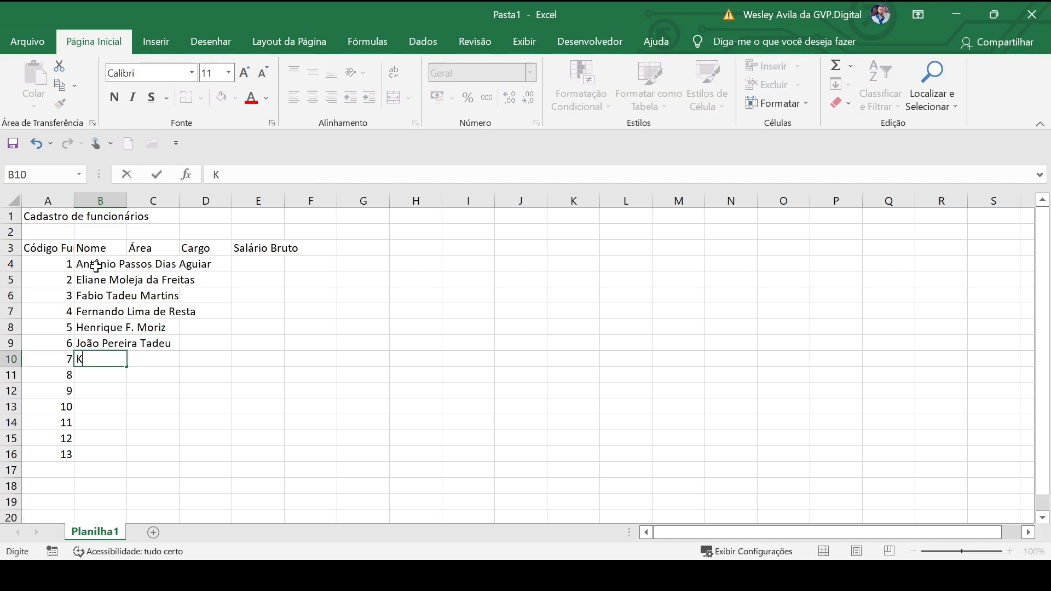
pyautogui.write('imika Shiva')
pyautogui.press('Return')
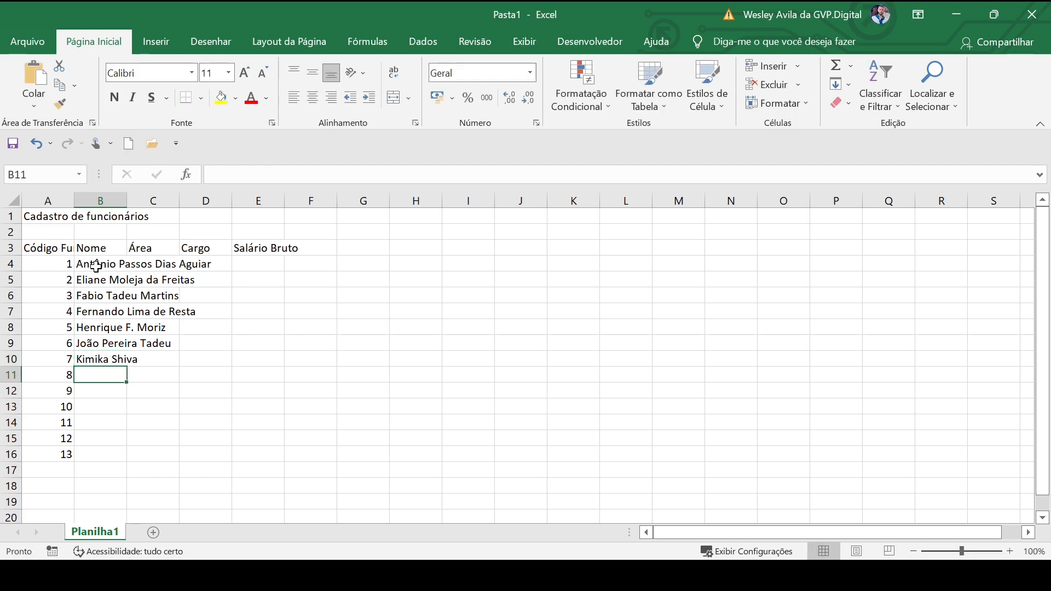
# Step: Enter the full name of the employee with code 8 in cell B11
pyautogui.write('Lima Da')
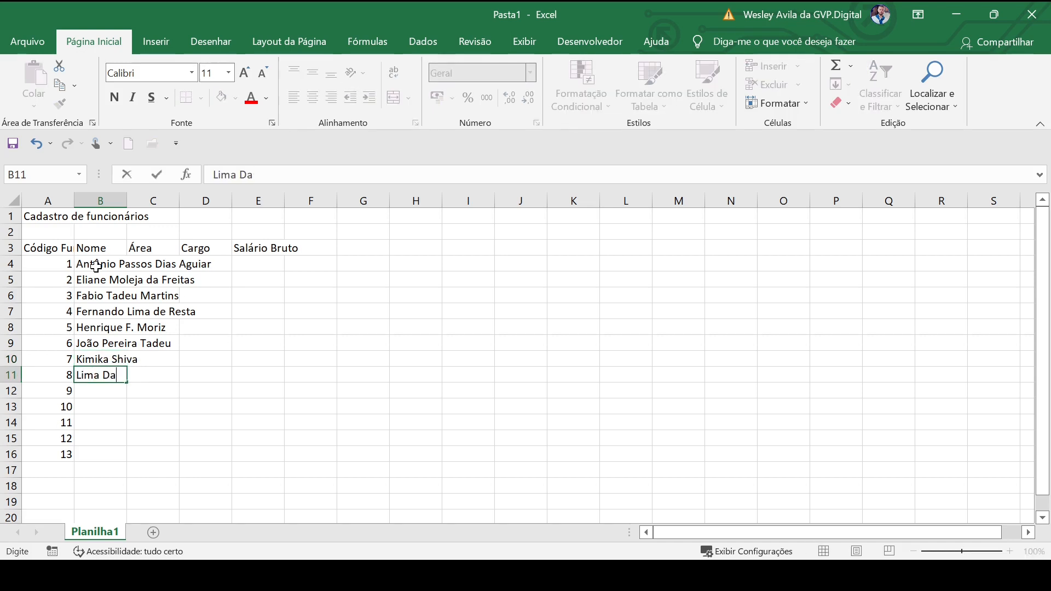
pyautogui.write('u')
pyautogui.press('BackSpace')
pyautogui.press('BackSpace')
pyautogui.write('uarte Gomes')
pyautogui.press('Return')
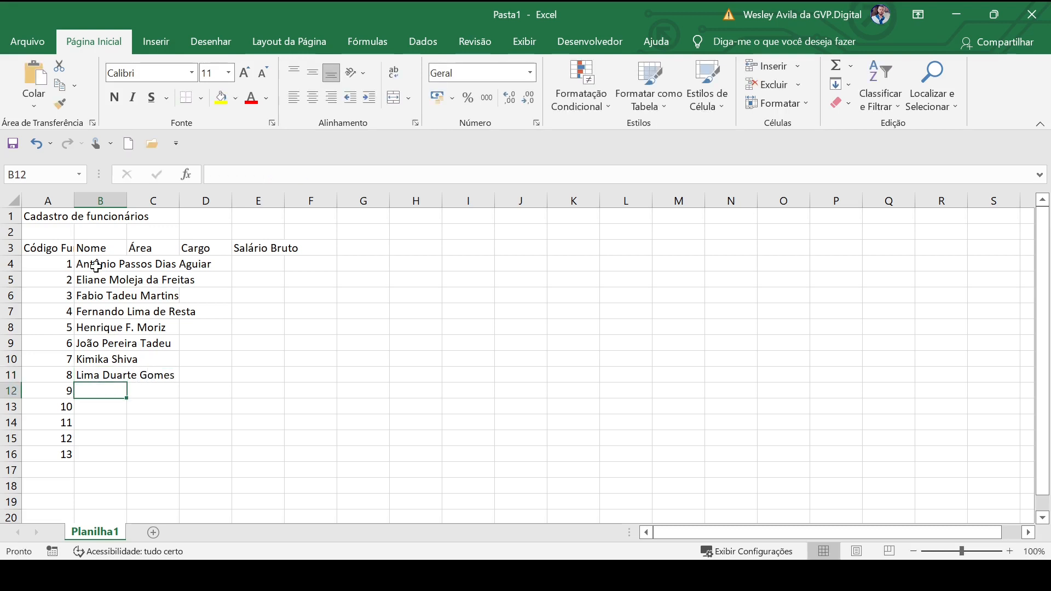
# Step: Enter the full name of the employee with code 9 in cell B12
pyautogui.write('C')
pyautogui.press('BackSpace')
pyautogui.write('Mar')
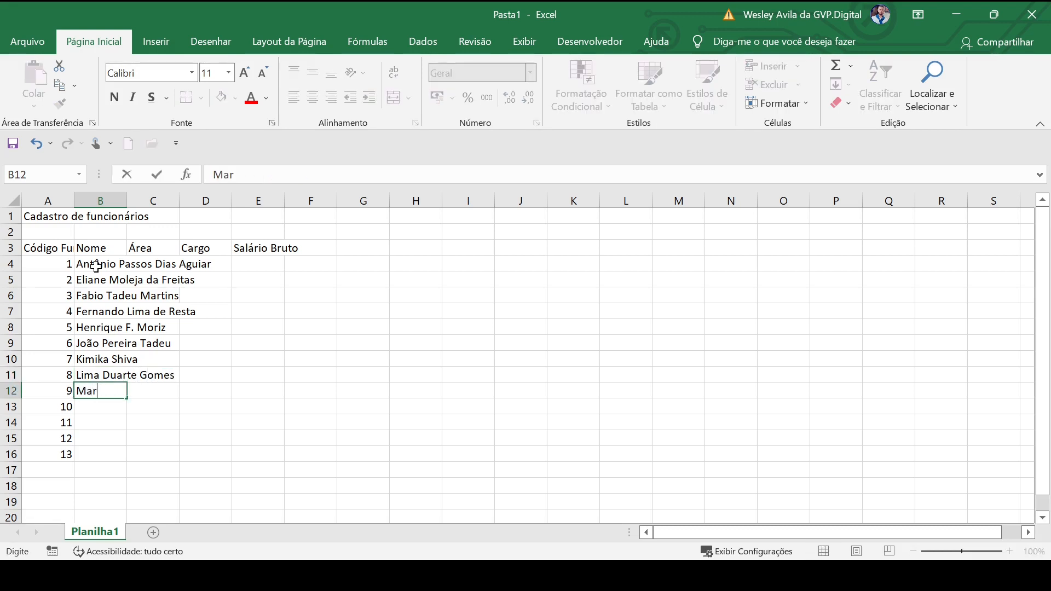
pyautogui.write('ia do Carm')
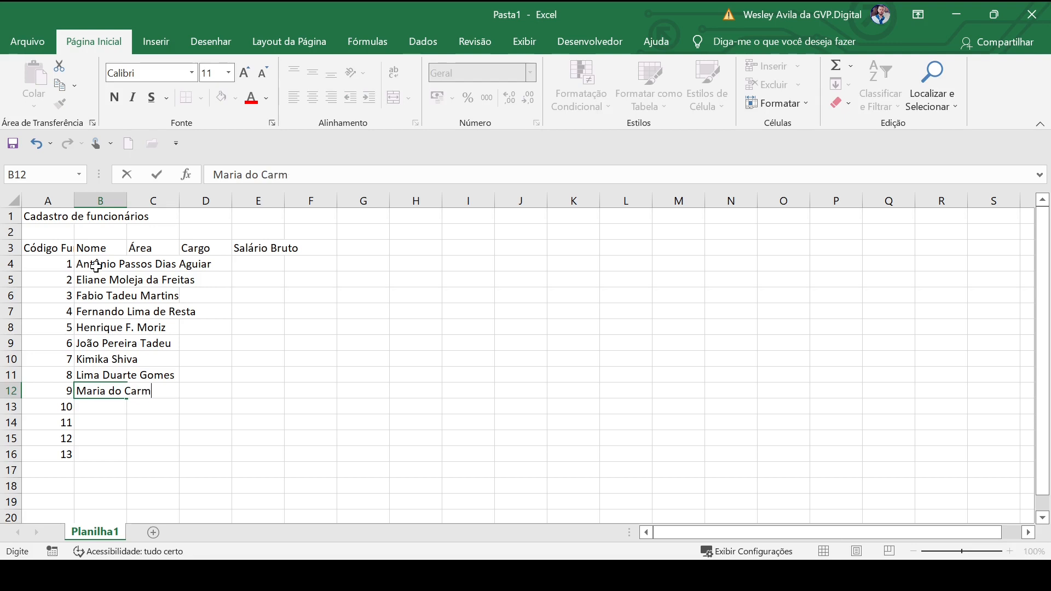
pyautogui.write('o Filó')
pyautogui.press('Return')
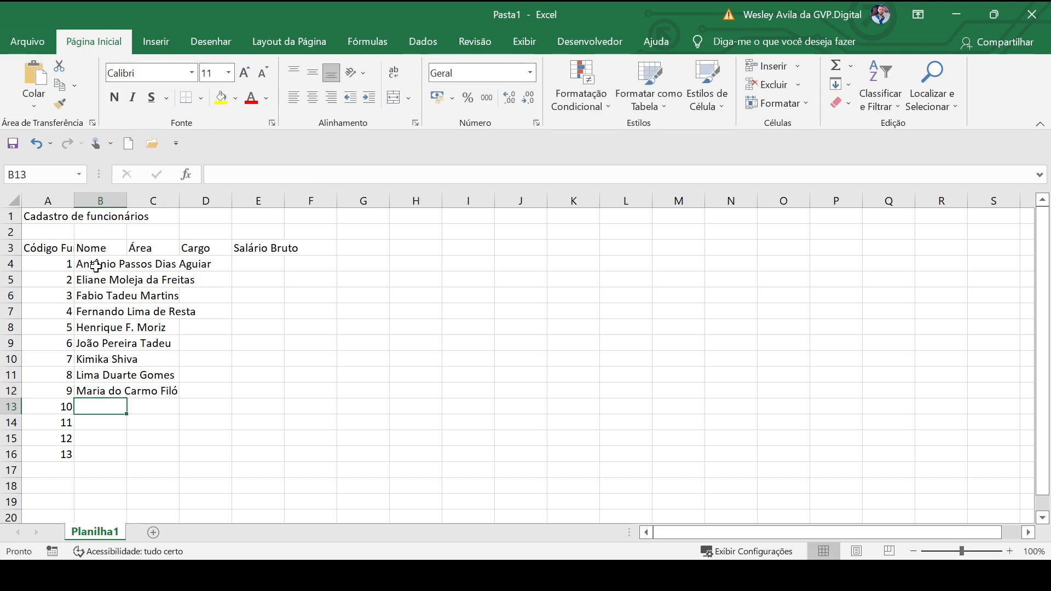
# Step: Enter the full names of the employees with codes 10 and 11 in cells B13 and B14
pyautogui.write('Maria Ma')
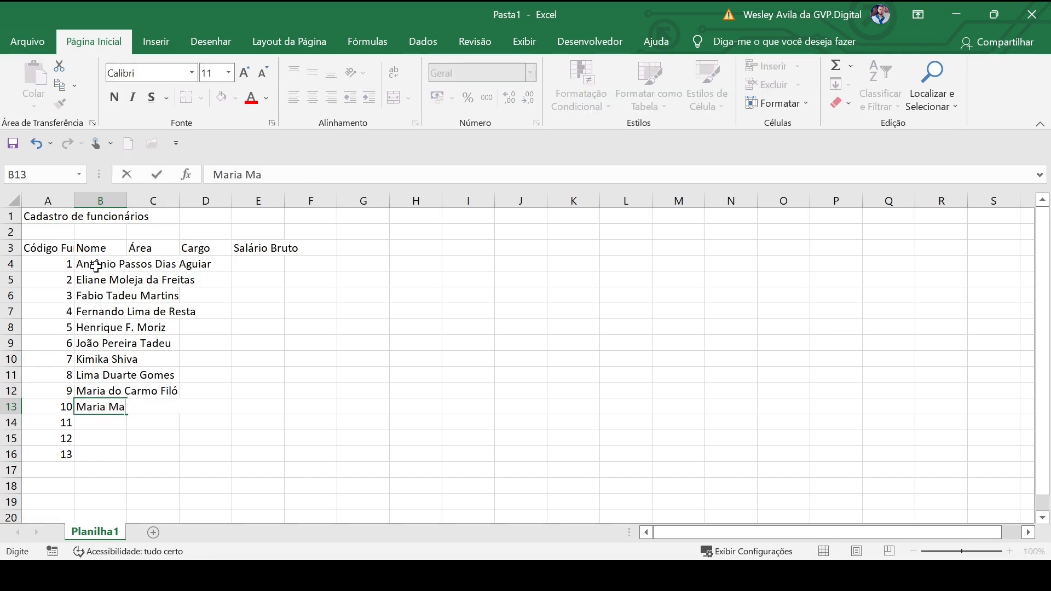
pyautogui.write('dalena de Souza')
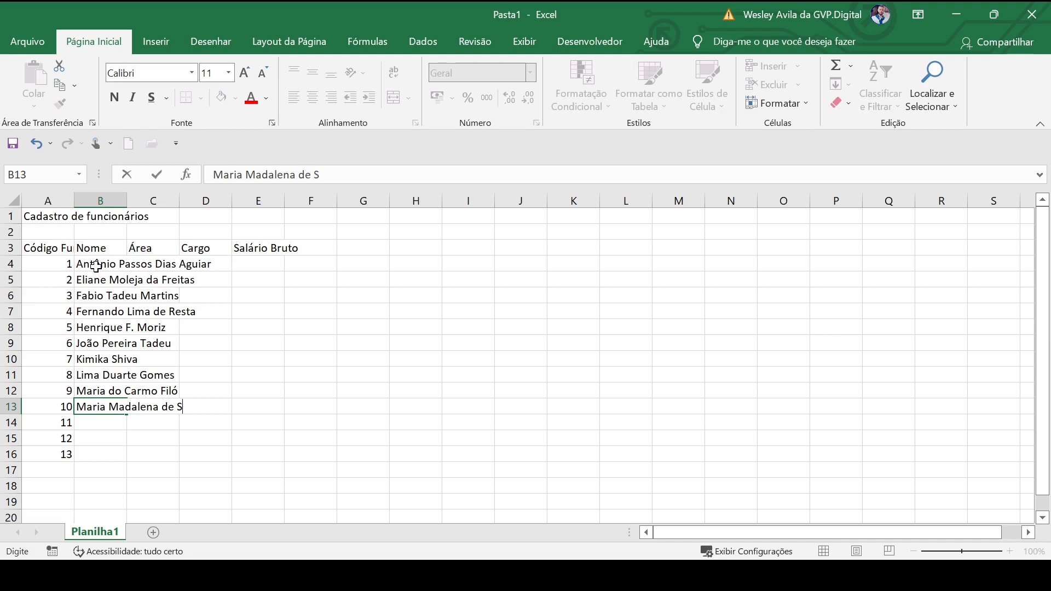
pyautogui.press('Return')
pyautogui.write('Ro')
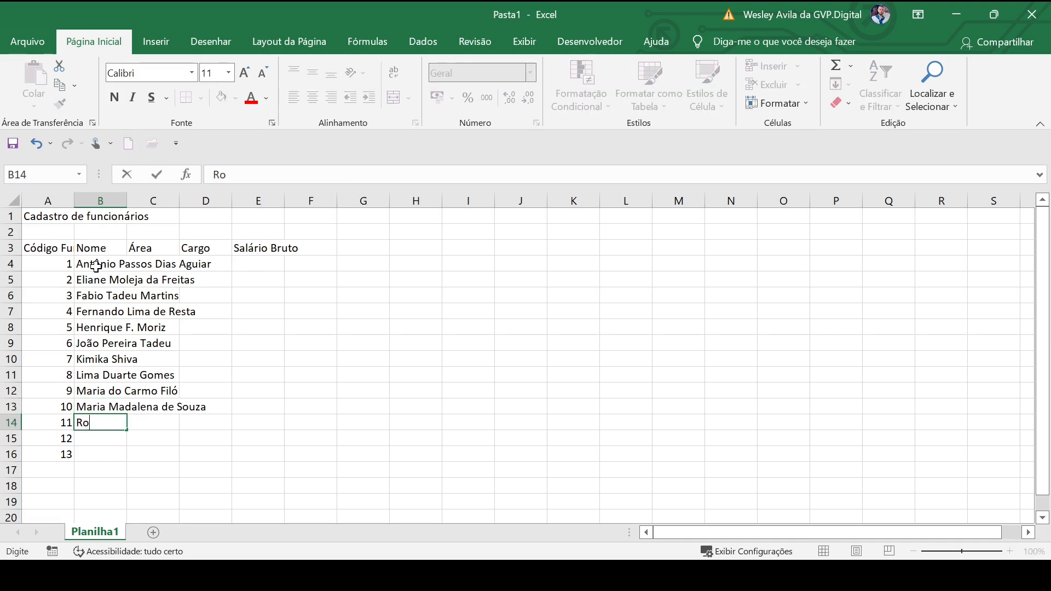
pyautogui.write('drigo Maia de Souza')
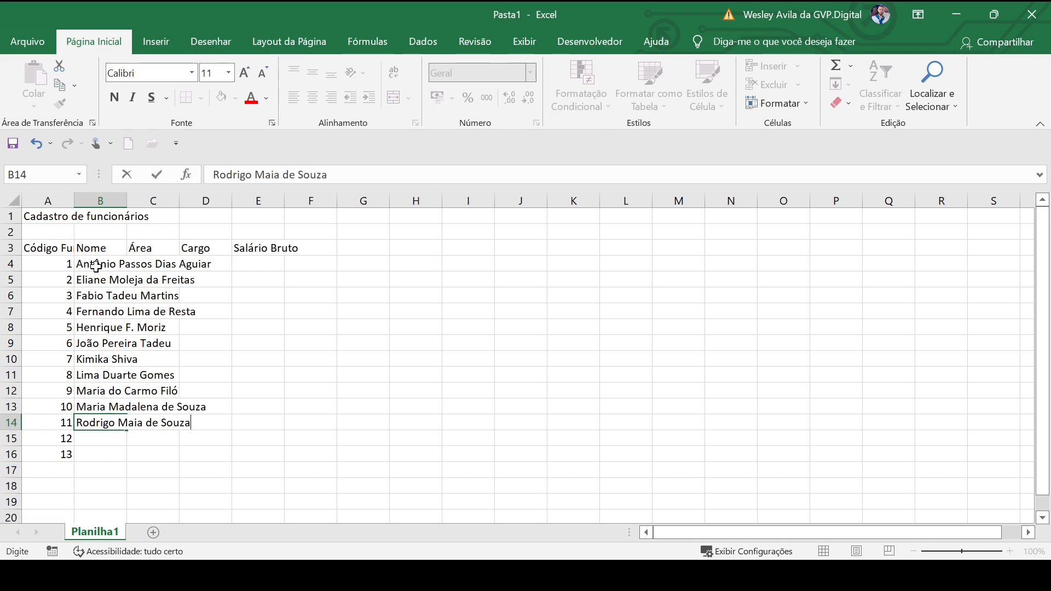
pyautogui.press('Return')
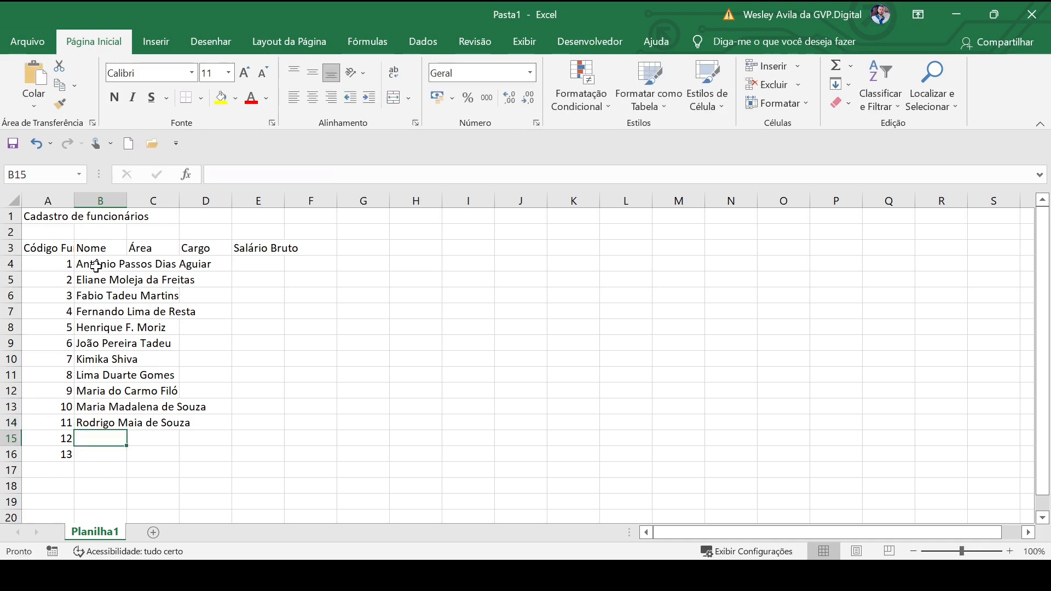
# Step: Enter the full name of the employee with code 12 in cell B15
pyautogui.write('Rose d')
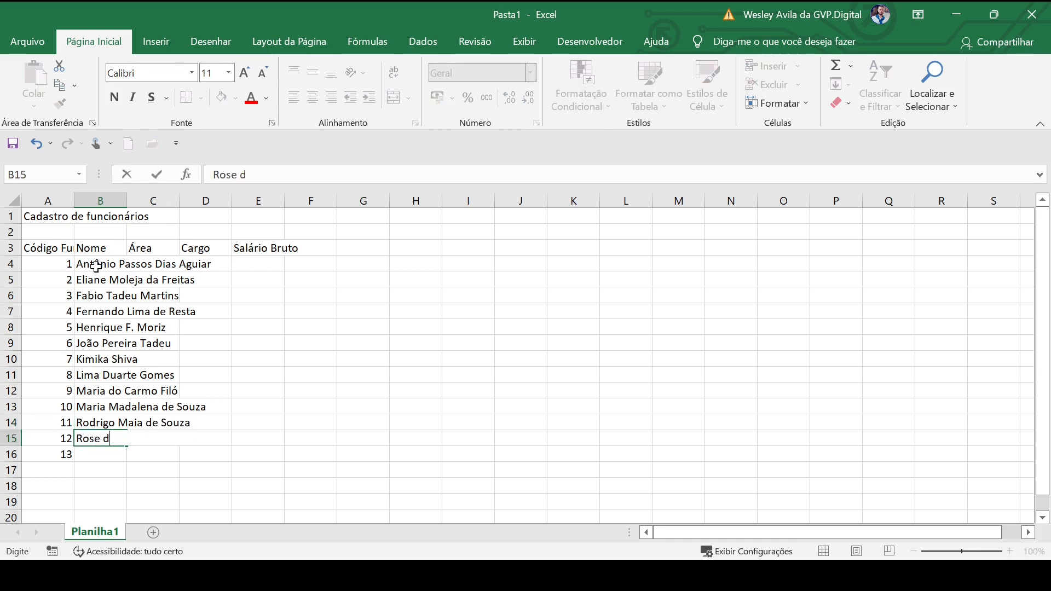
pyautogui.write('a Silva P')
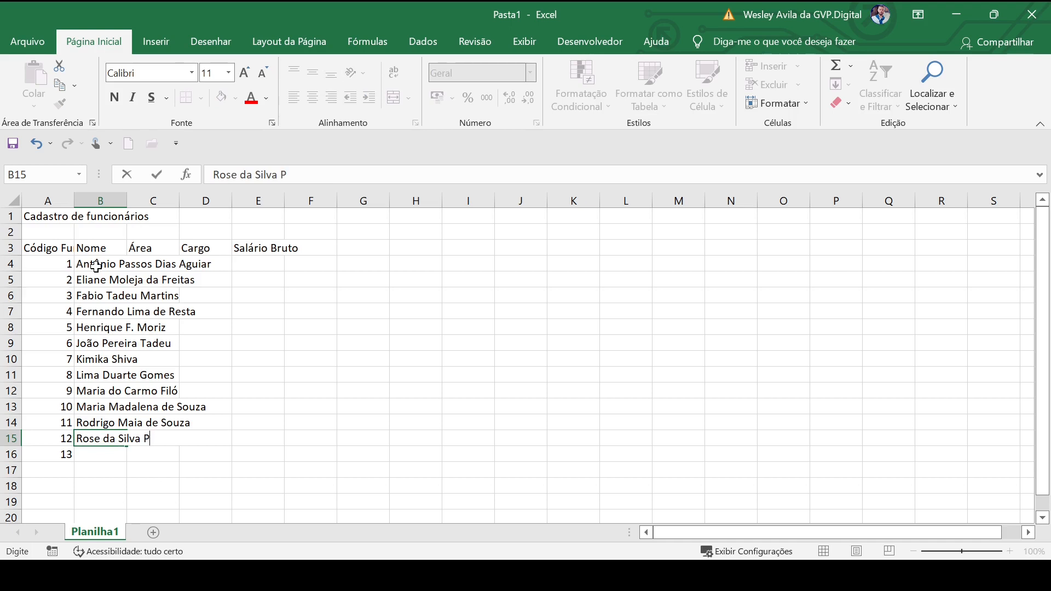
pyautogui.write('ereira')
pyautogui.press('Return')
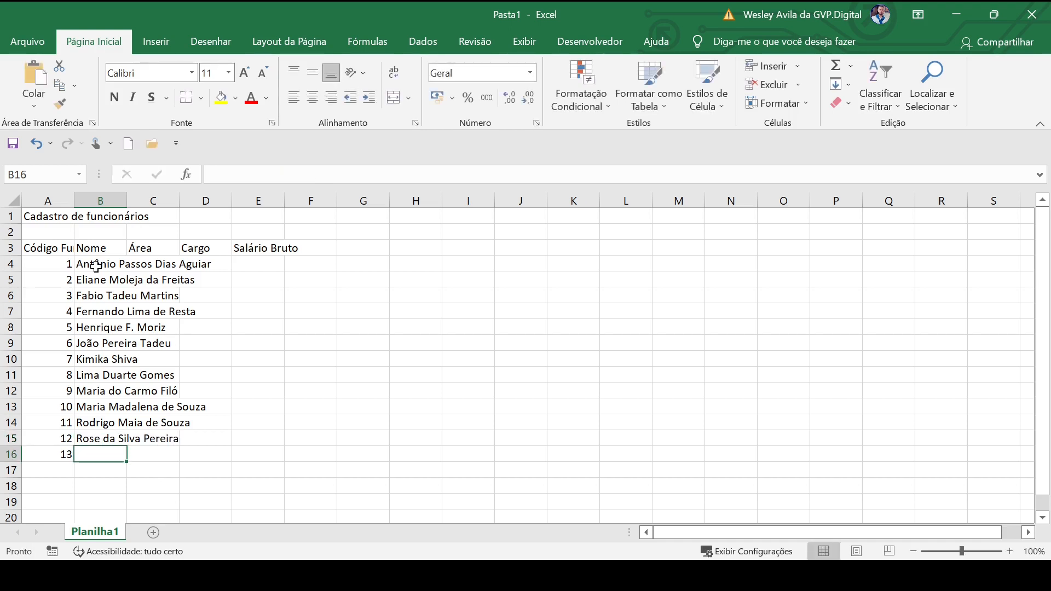
# Step: Enter the full name of the employee with code 13 in cell B16 and auto-fit column B's width to the names
pyautogui.write('ú')
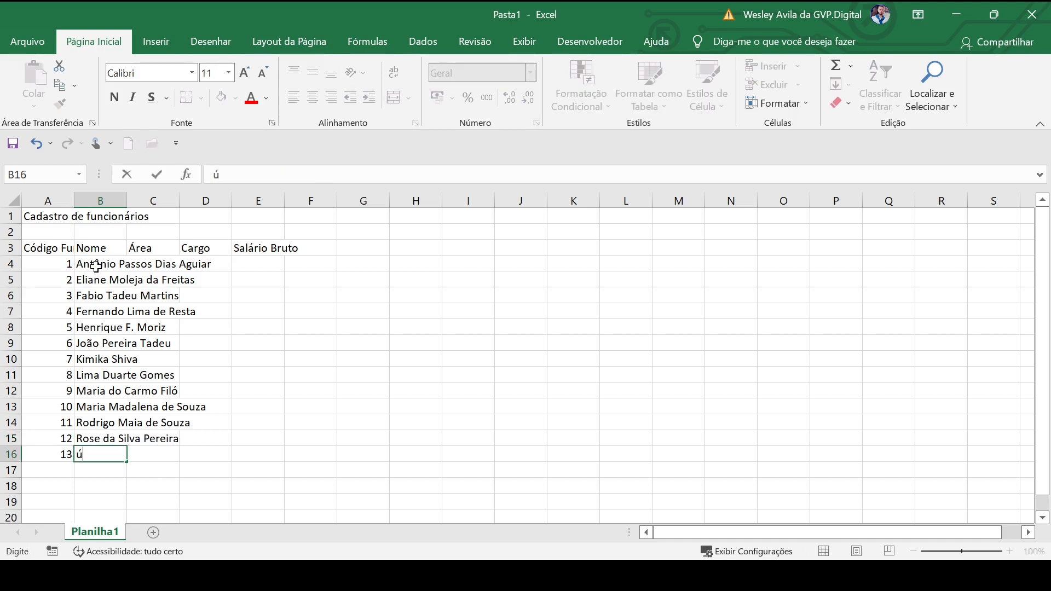
pyautogui.write('r')
pyautogui.press('BackSpace')
pyautogui.press('BackSpace')
pyautogui.write('Úrsula de')
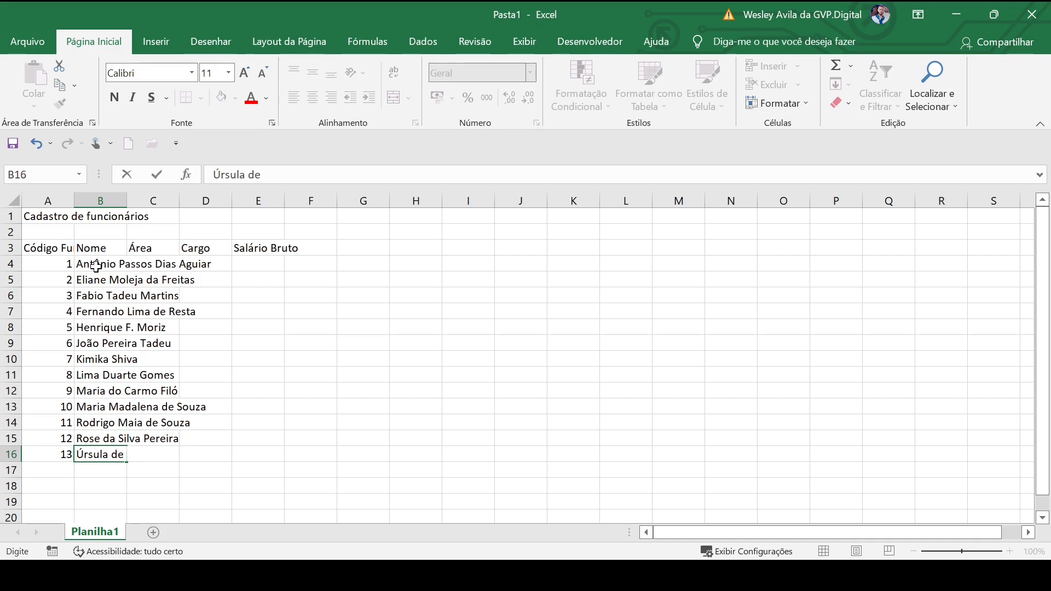
pyautogui.write(' Souza e Silva')
pyautogui.press('Return')
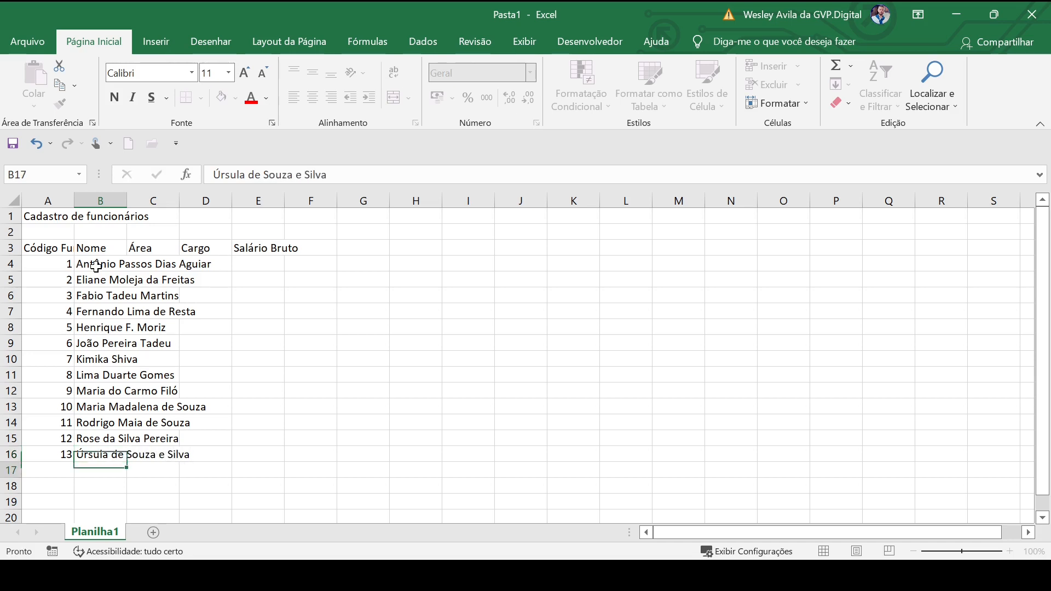
pyautogui.doubleClick(127, 199)
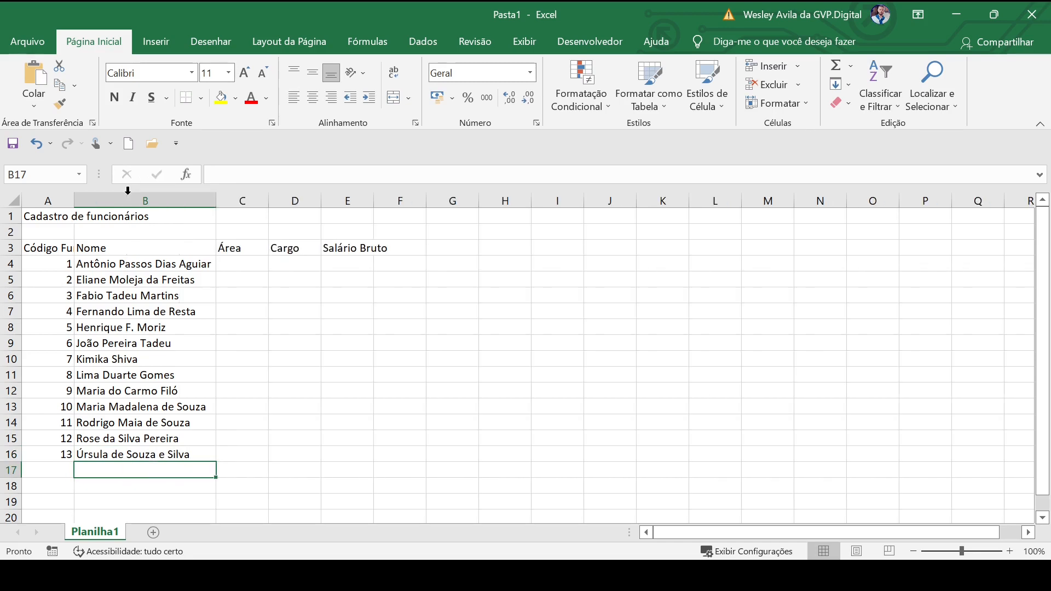
# Step: Enter the areas Financeiro in C4 and Contabilidade in C5
pyautogui.click(244, 266)
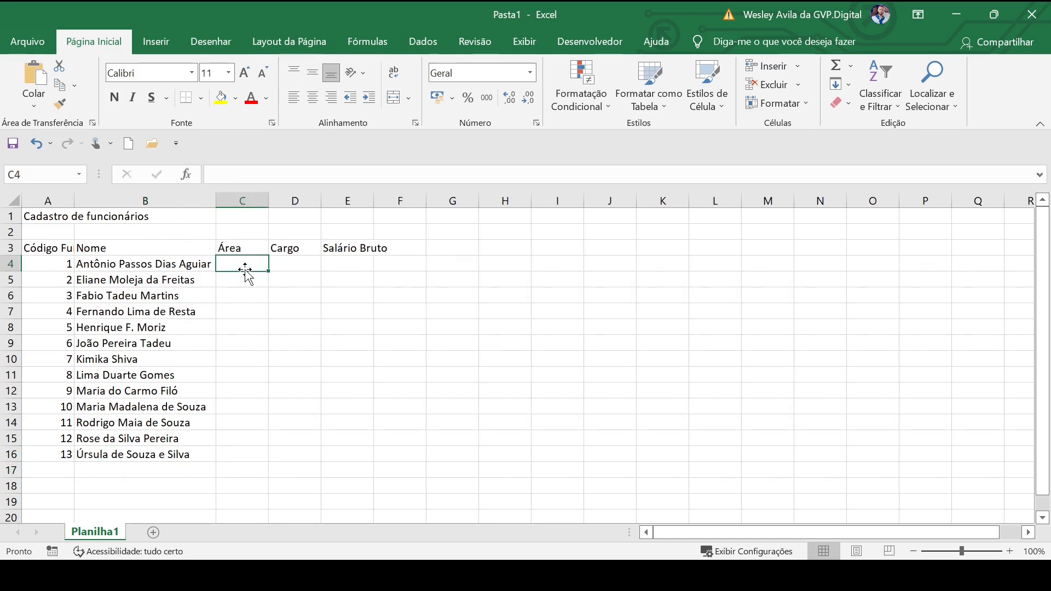
pyautogui.write('Finan')
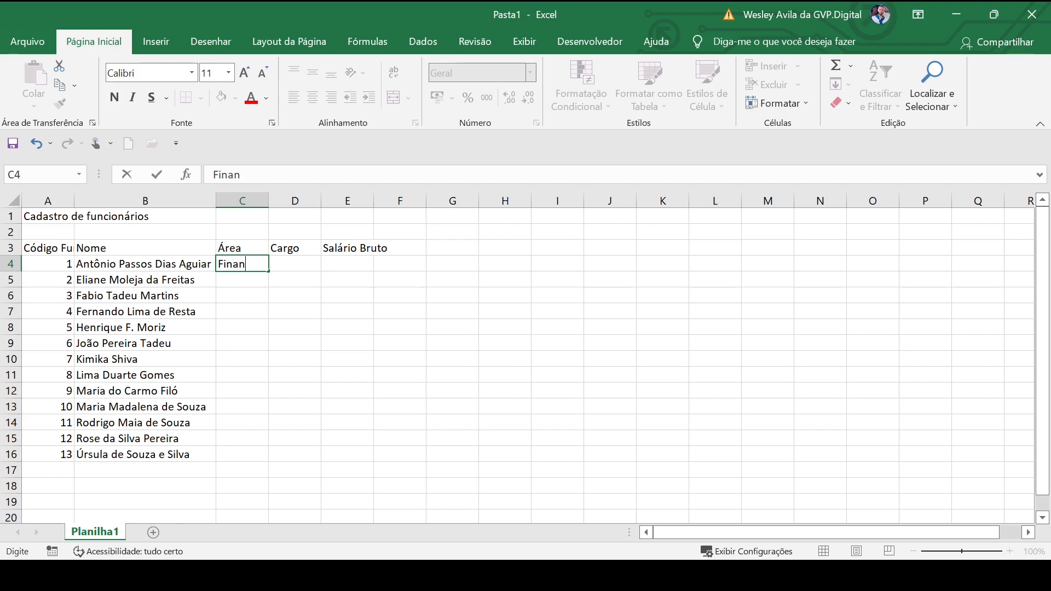
pyautogui.write('ceiro')
pyautogui.press('Return')
pyautogui.write('Co')
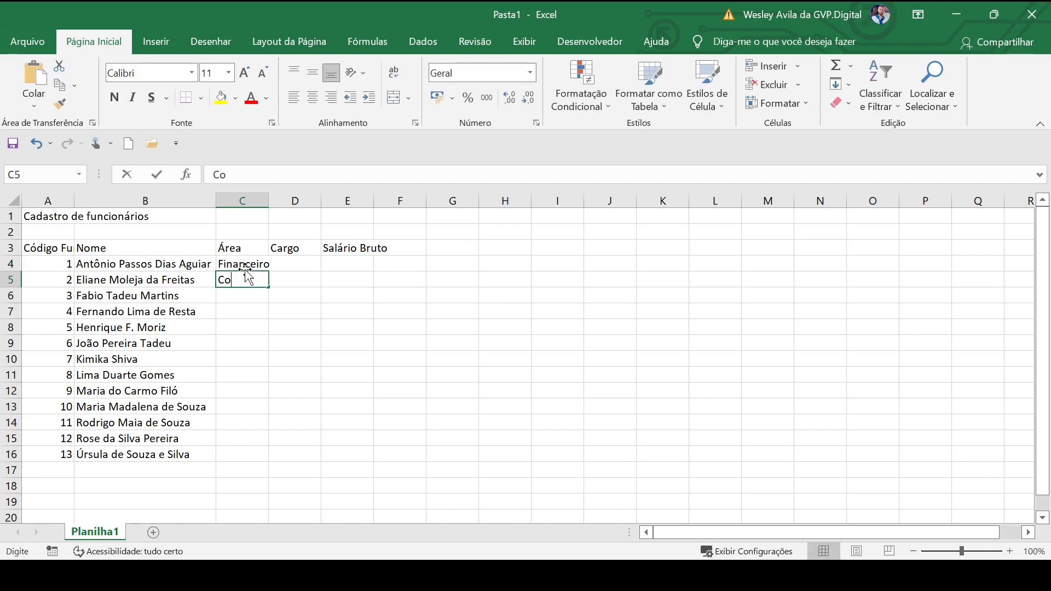
pyautogui.write('ntabilidade')
pyautogui.press('Return')
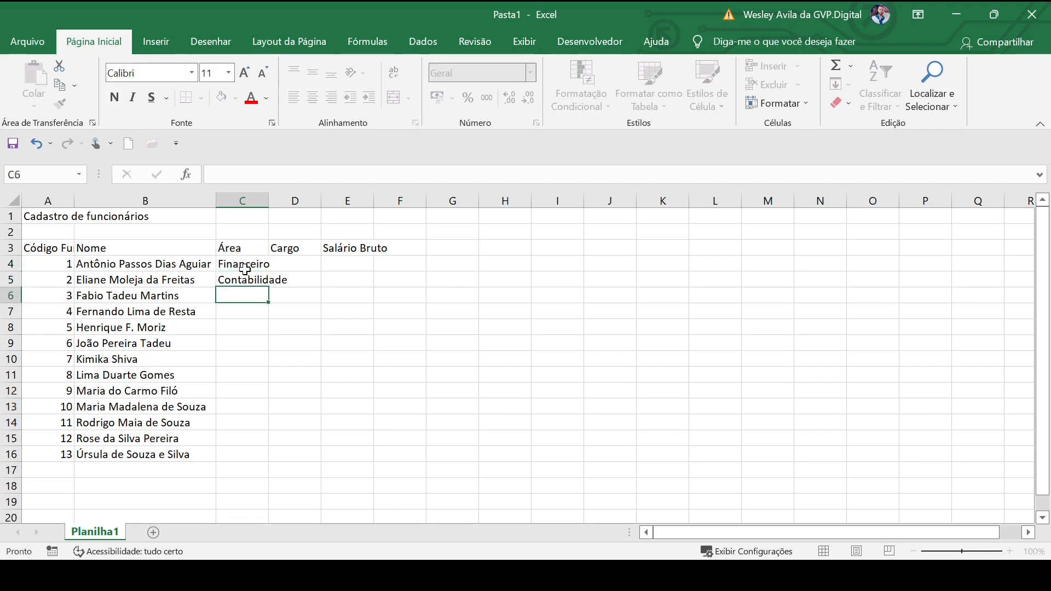
# Step: Enter the areas Atendimento in C6 and Informática in C7
pyautogui.write('Atendimento')
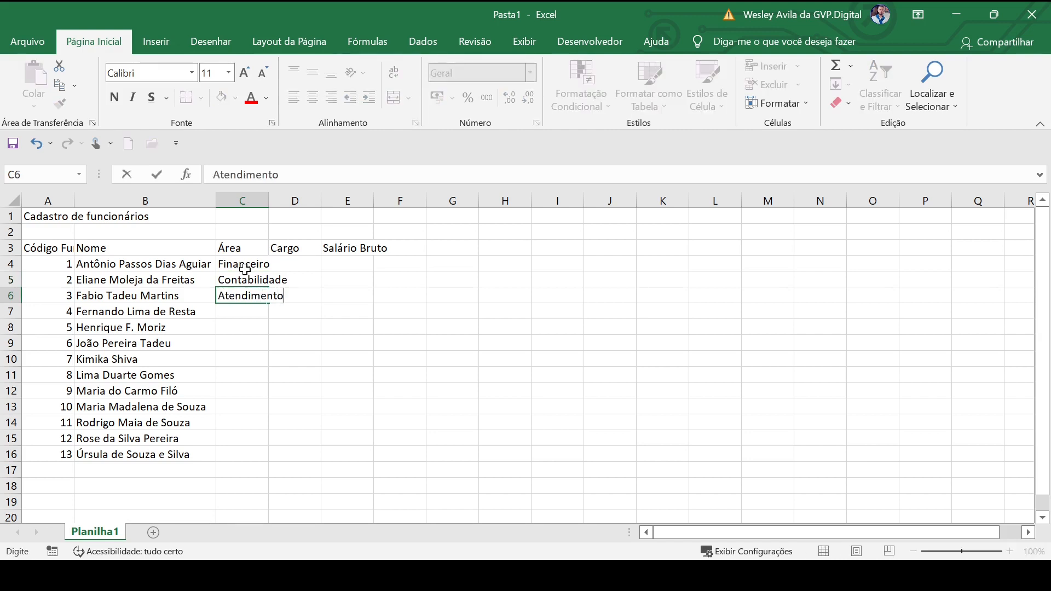
pyautogui.press('Return')
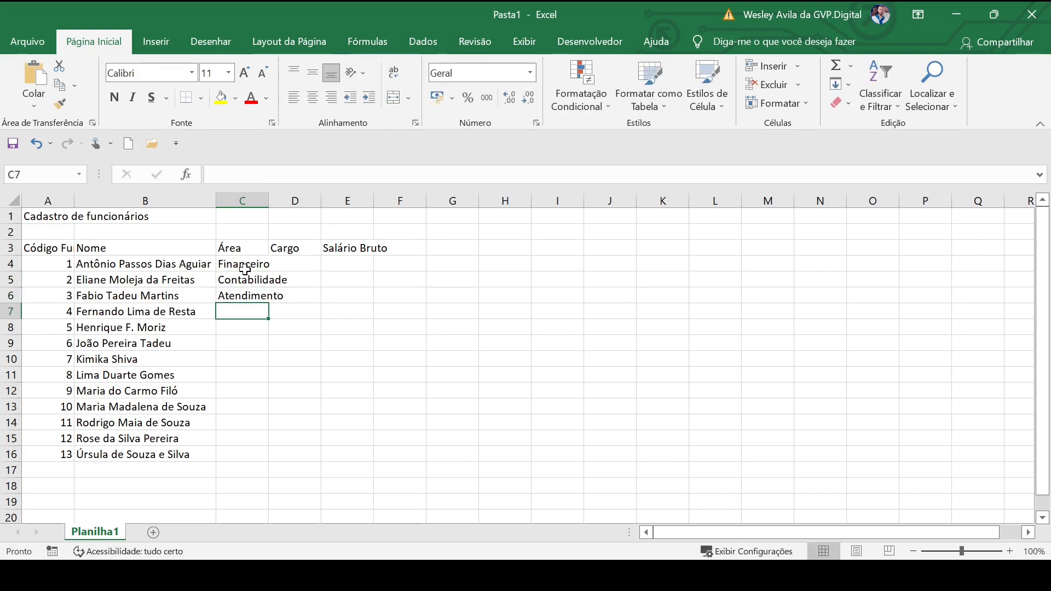
pyautogui.write('Informár')
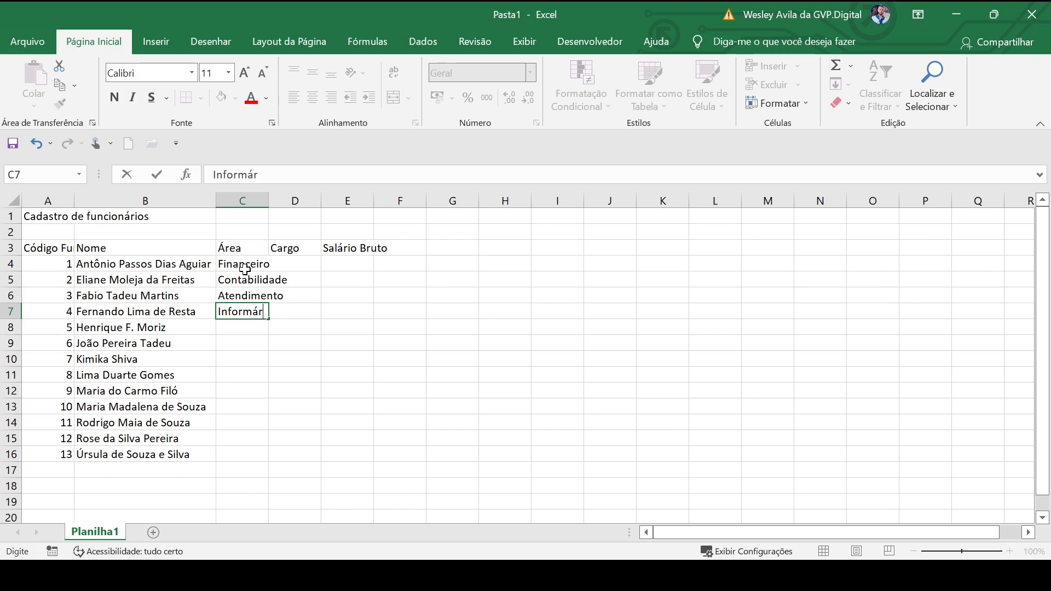
pyautogui.press('BackSpace')
pyautogui.write('tica')
pyautogui.press('Return')
# Step: Enter the areas Recursos Humanos in C8 and Marketing in C9
pyautogui.write('Re')
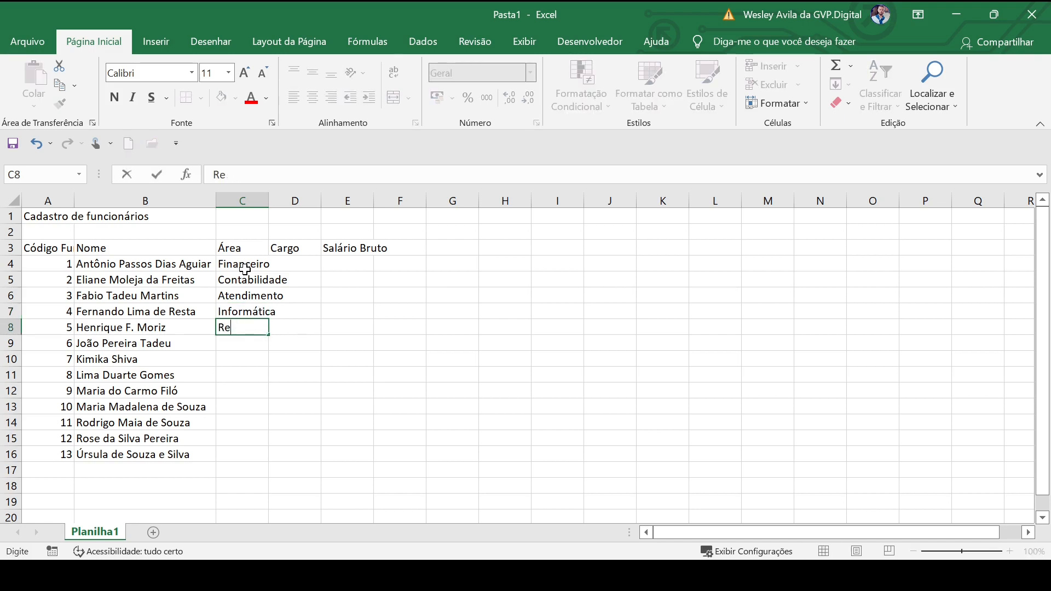
pyautogui.write('cursos Humanos')
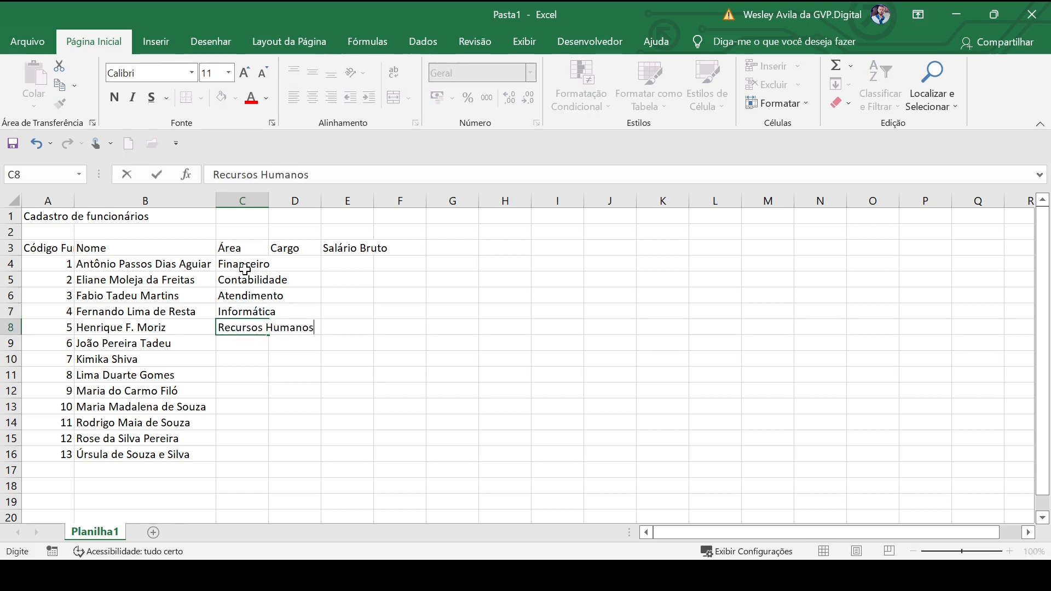
pyautogui.press('Return')
pyautogui.write('Mar')
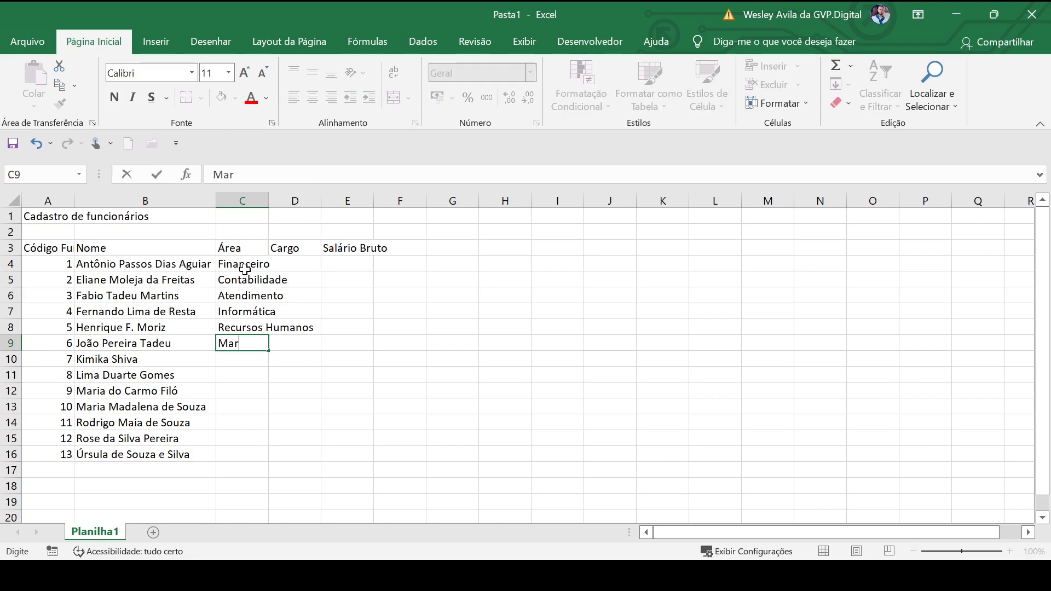
pyautogui.write('keting')
pyautogui.press('Return')
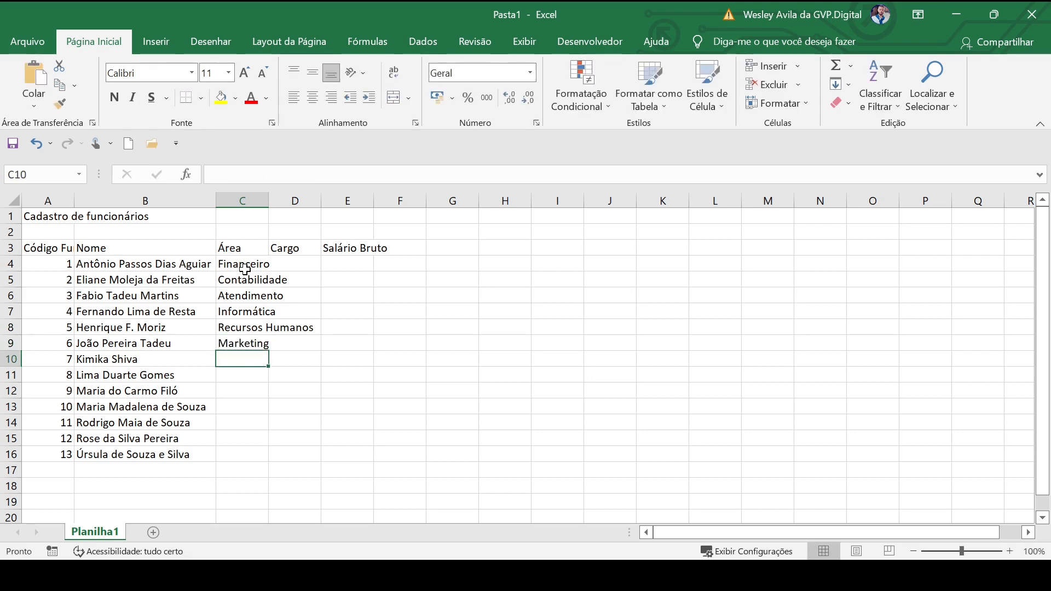
# Step: Enter the areas Tesouraria in C10 and Produtos in C11
pyautogui.write('Tesou')
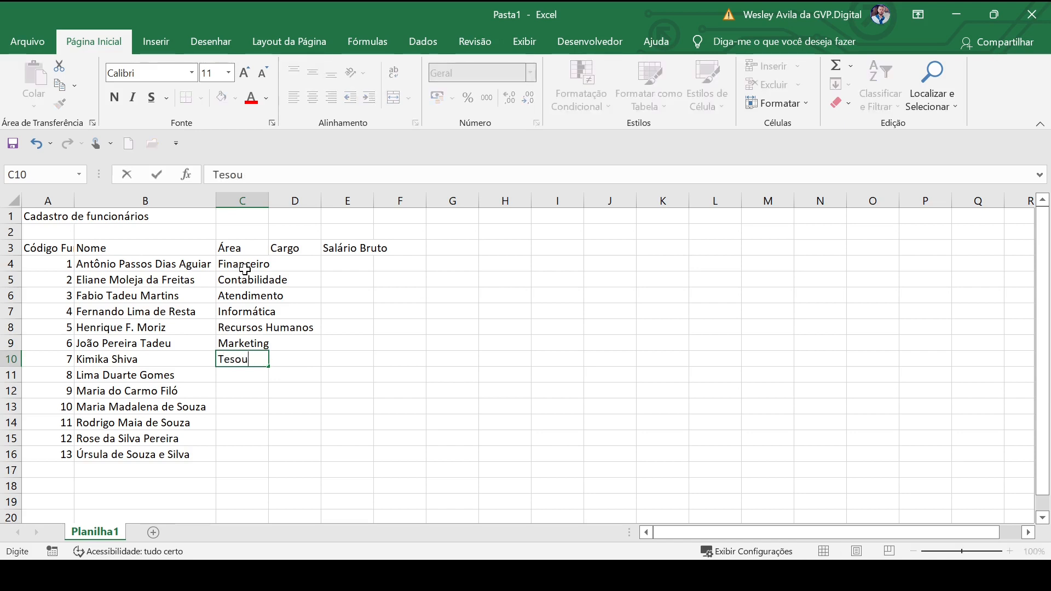
pyautogui.write('raria')
pyautogui.press('Return')
pyautogui.write('Pr')
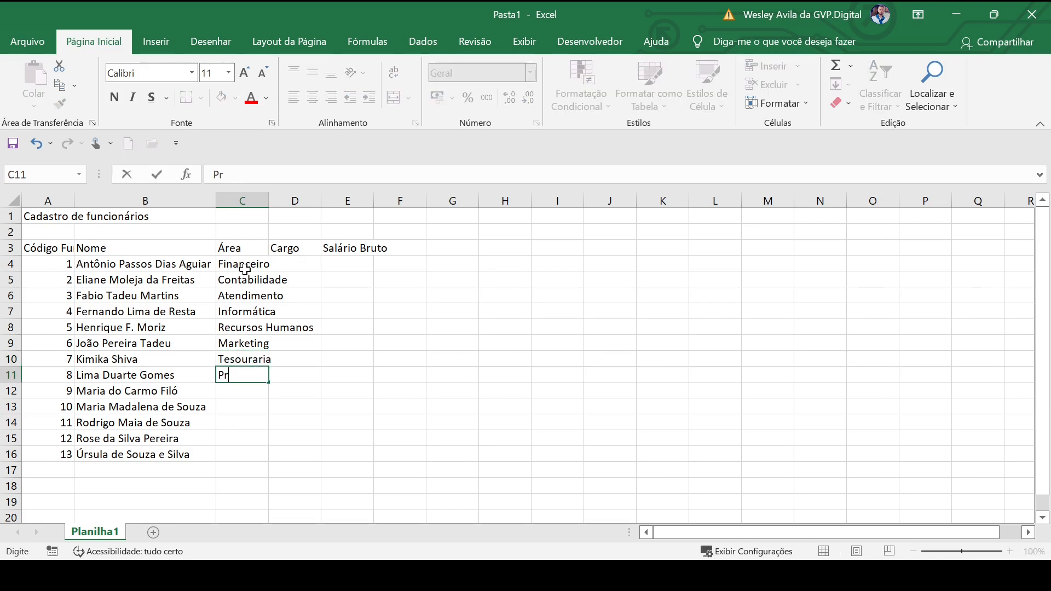
pyautogui.write('odutos')
pyautogui.press('Return')
# Step: Enter the area Publicidade in C12 for the employee with code 9
pyautogui.write('P')
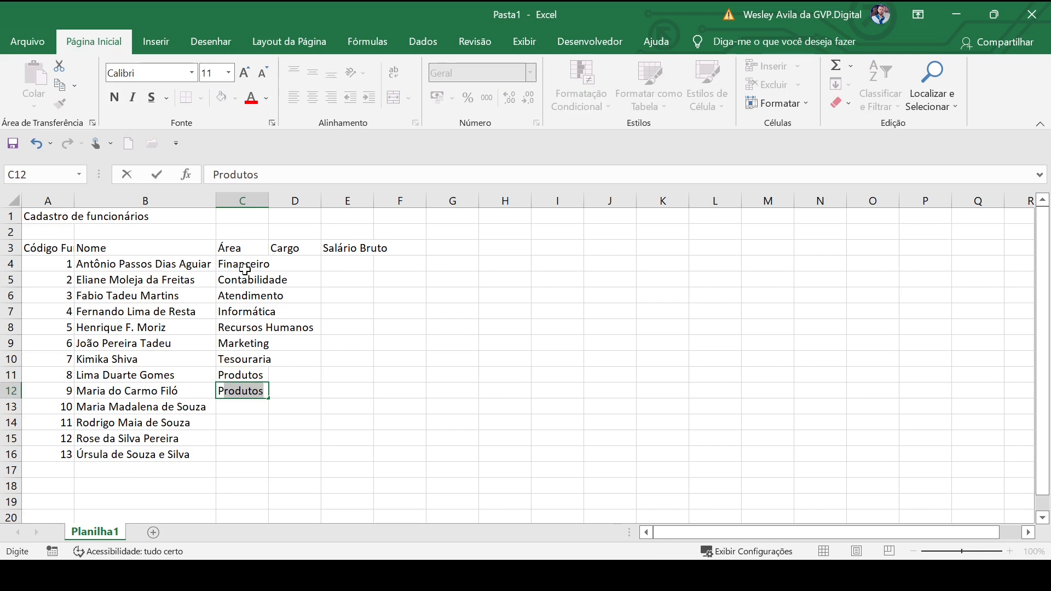
pyautogui.write('u')
pyautogui.press('BackSpace')
pyautogui.press('BackSpace')
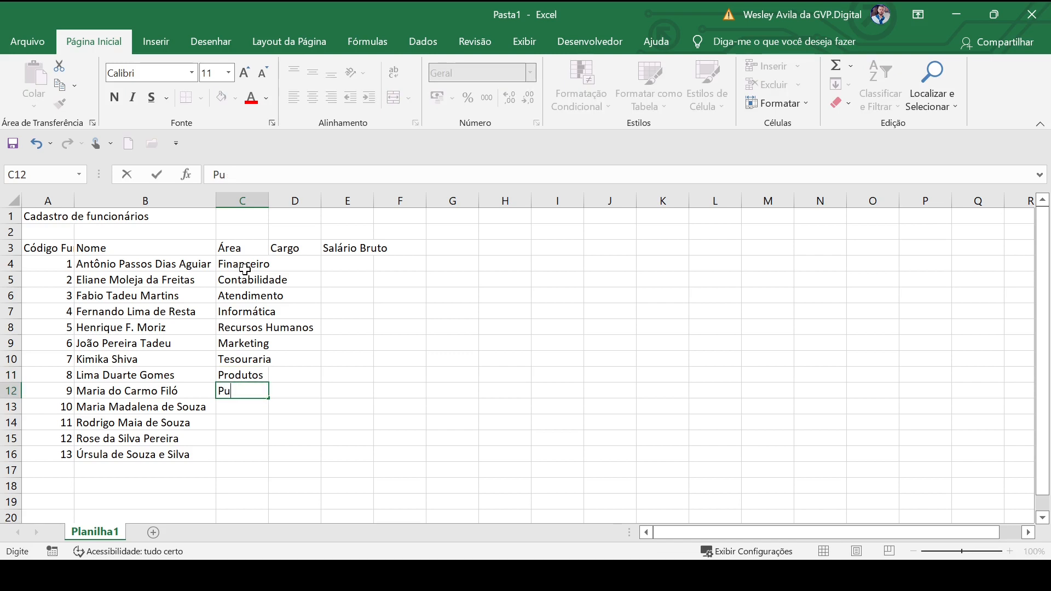
pyautogui.write('lblicidade')
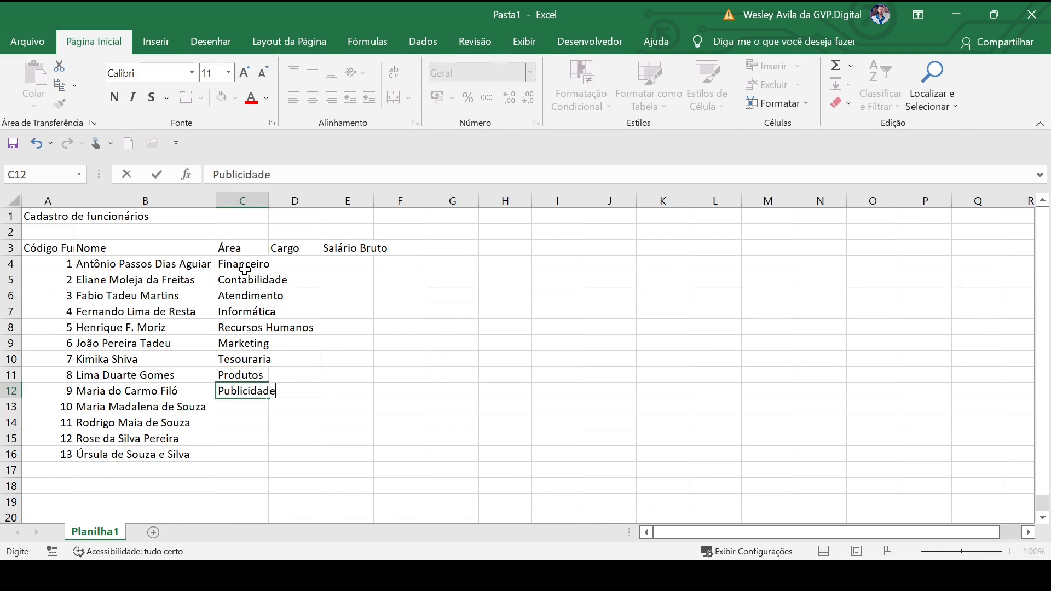
pyautogui.press('Return')
# Step: Enter the area Administrativo in both C13 and C14 for the employees with codes 10 and 11
pyautogui.write('Admin')
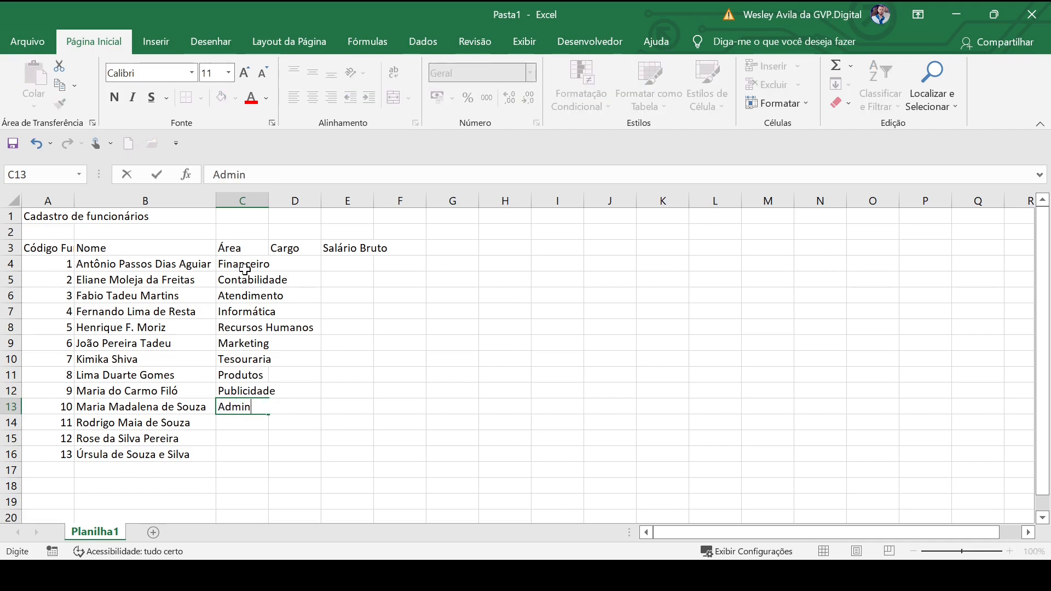
pyautogui.write('istrativo')
pyautogui.press('Return')
pyautogui.write('A')
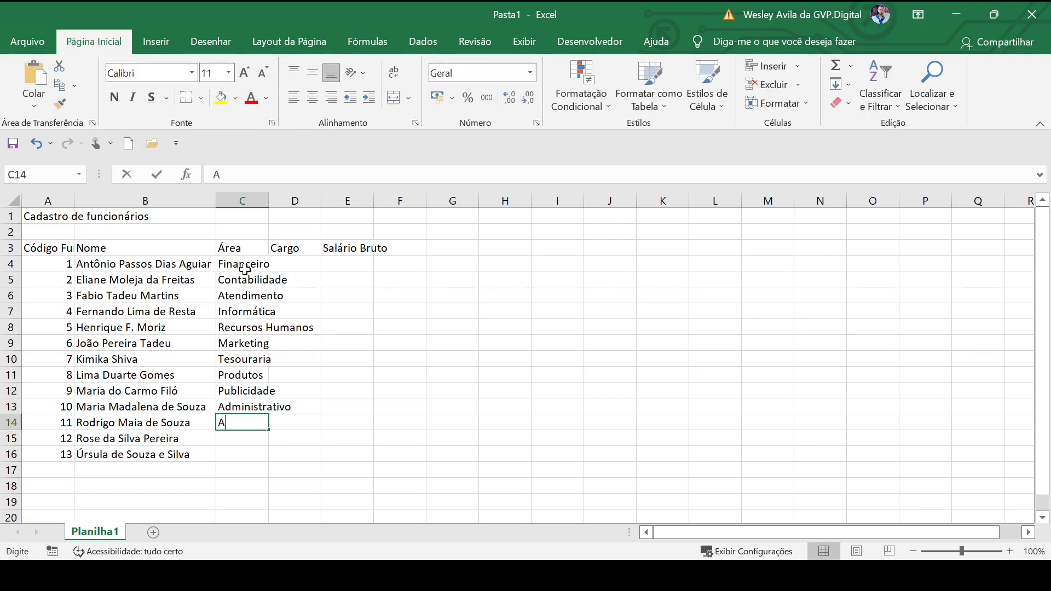
pyautogui.press('Return')
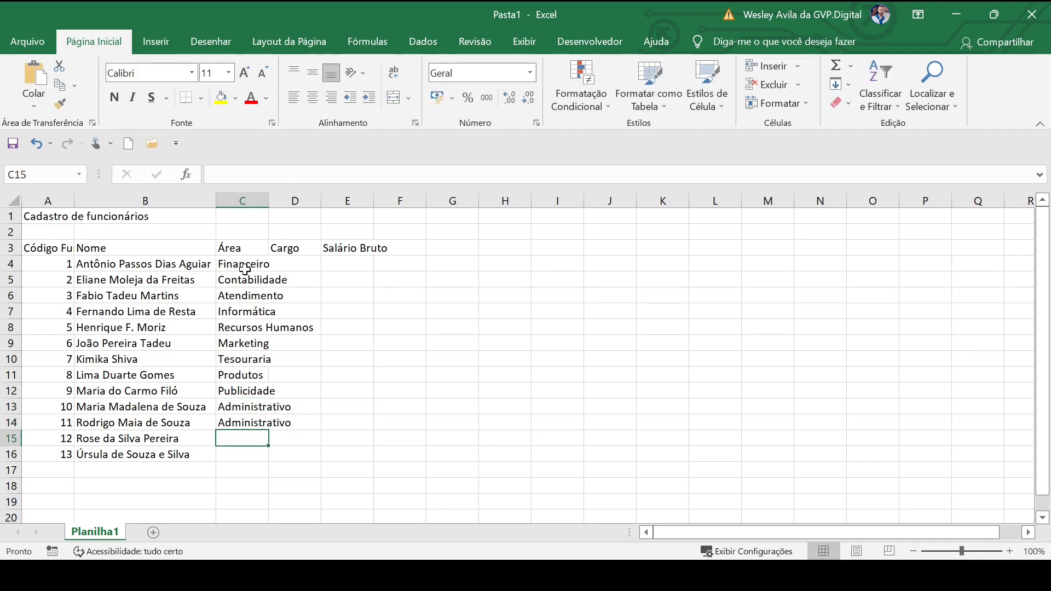
pyautogui.write('MA')
pyautogui.press('BackSpace')
pyautogui.press('BackSpace')
pyautogui.press('BackSpace')
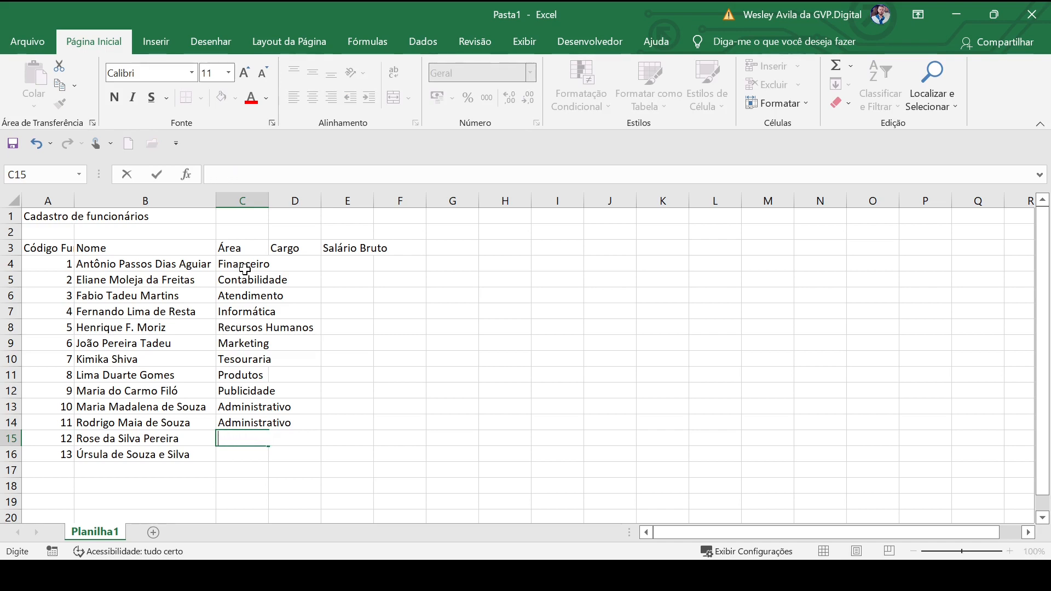
# Step: Enter the areas Atendimento in C15 and Projetos in C16, and fit column C's width to its contents
pyautogui.write('Aten')
pyautogui.press('Return')
pyautogui.write('P')
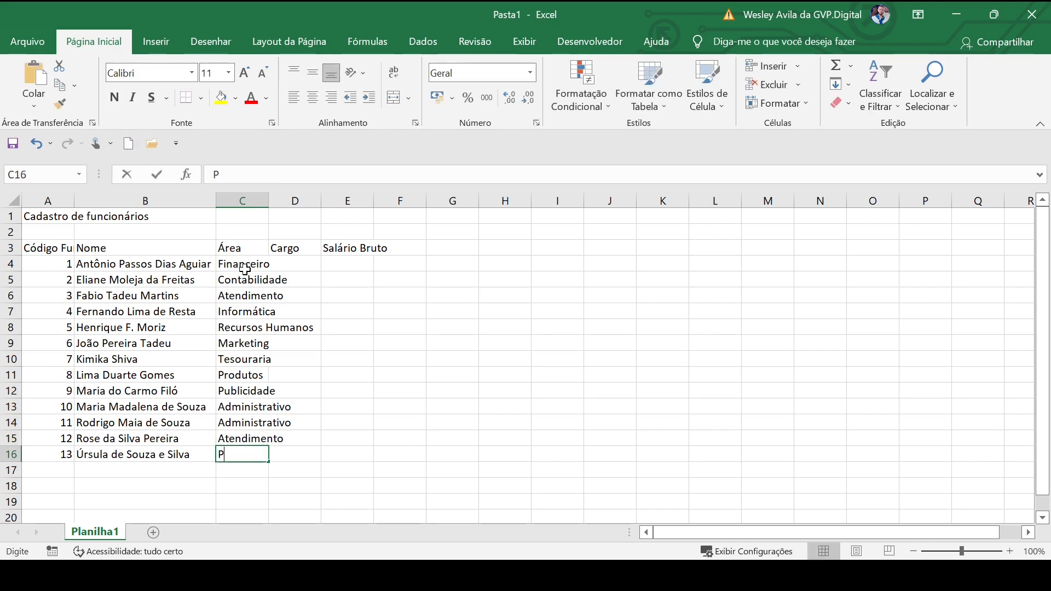
pyautogui.write('rojetos')
pyautogui.press('Return')
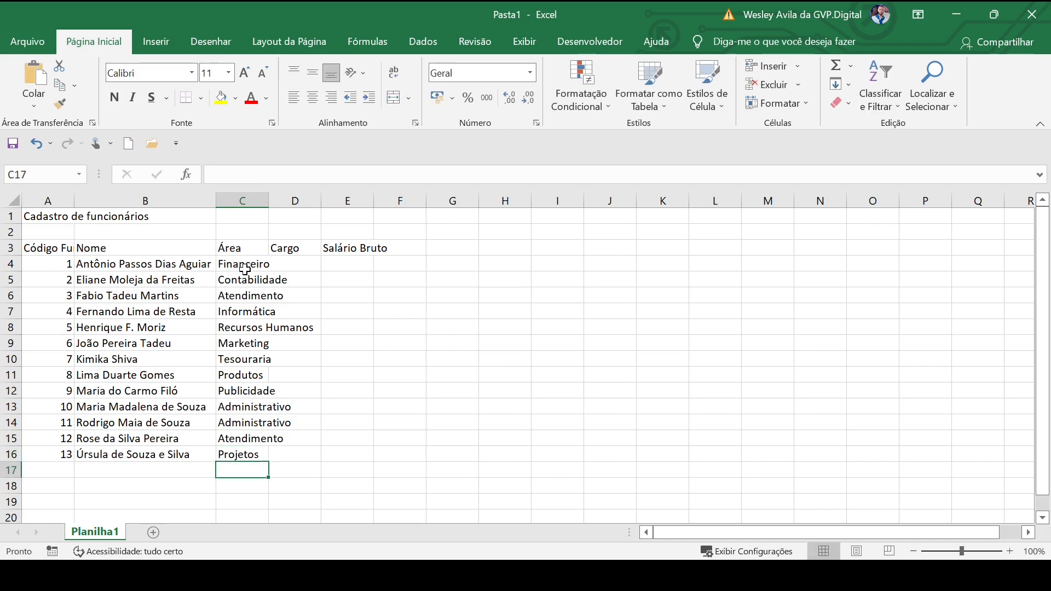
pyautogui.moveTo(272, 195); pyautogui.dragTo(272, 195)
pyautogui.doubleClick(272, 196)
# Step: Enter the positions Analista Pleno in D4 and Analista Sênior in D5
pyautogui.click(351, 263)
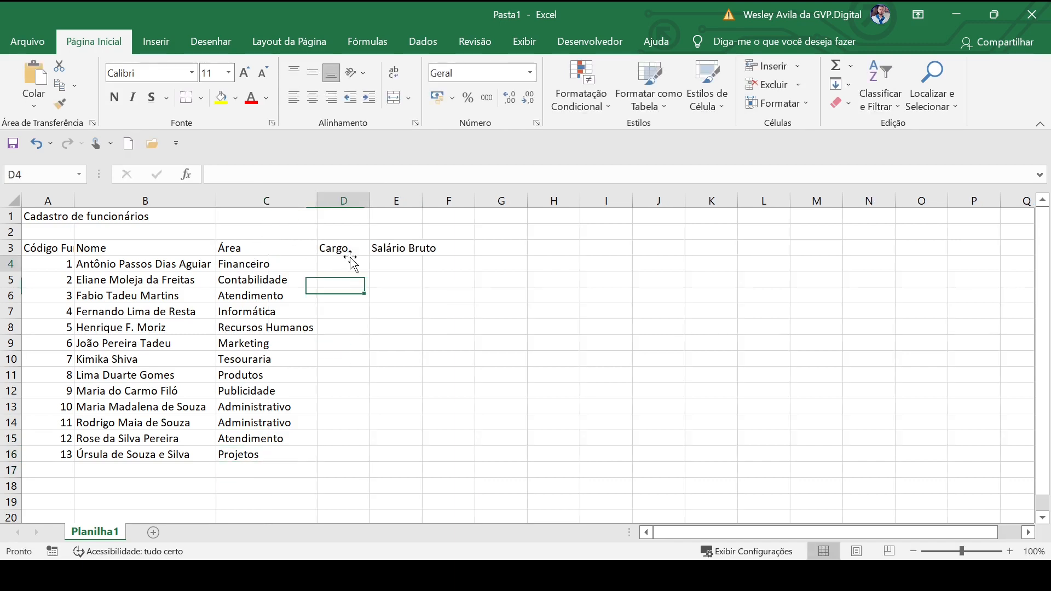
pyautogui.write('A')
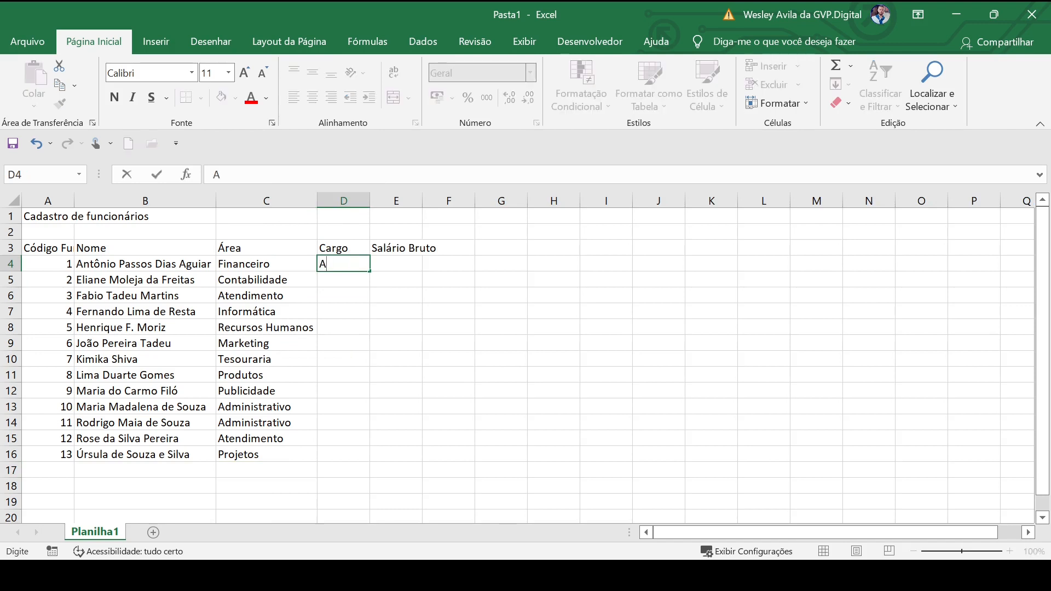
pyautogui.write('nalis')
pyautogui.write('ta Pleno')
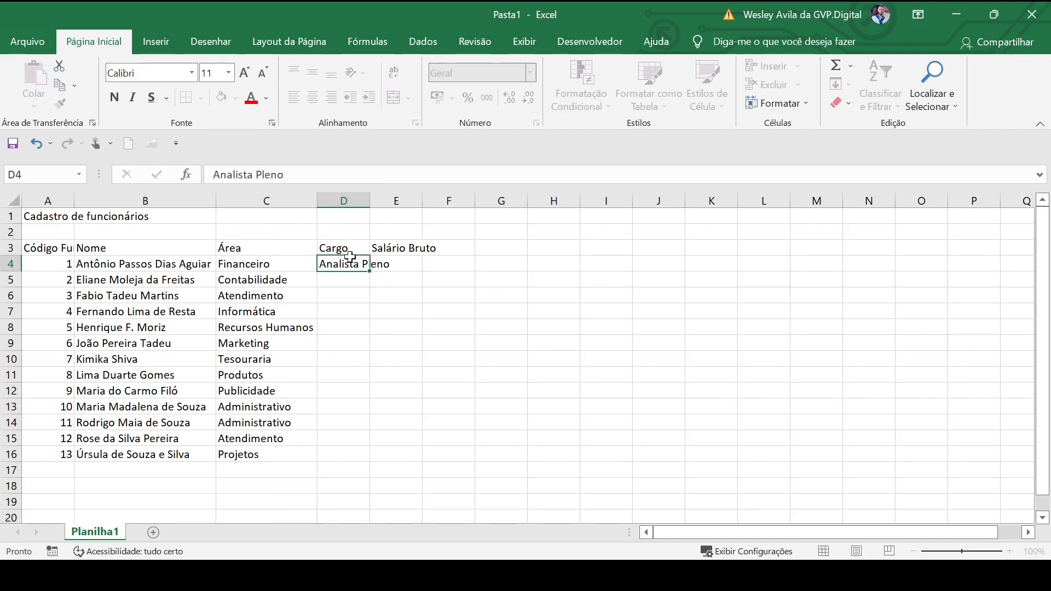
pyautogui.press('Return')
pyautogui.write('Anal')
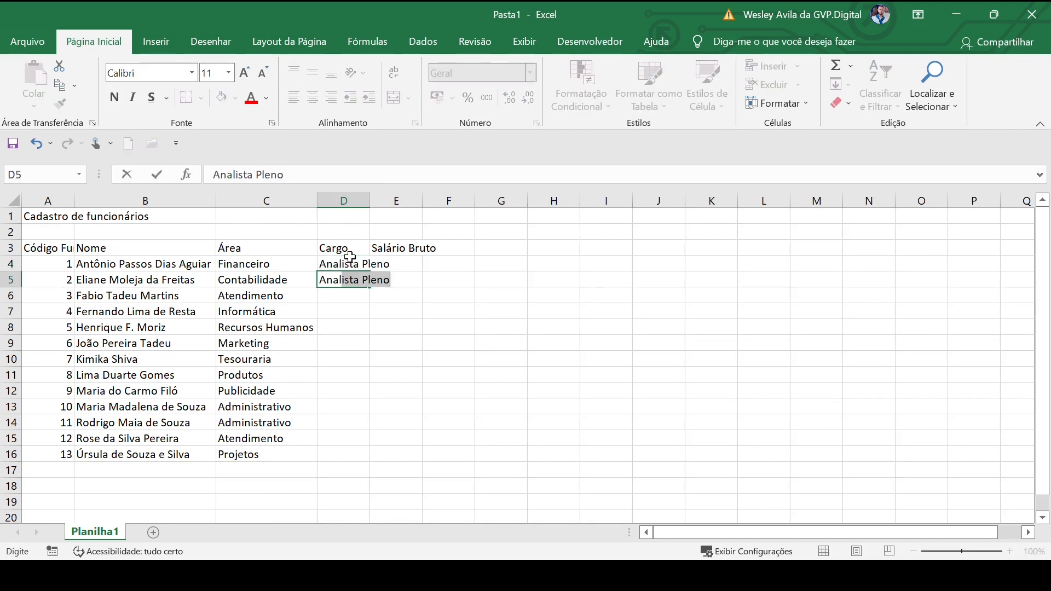
pyautogui.write('ista Sêni')
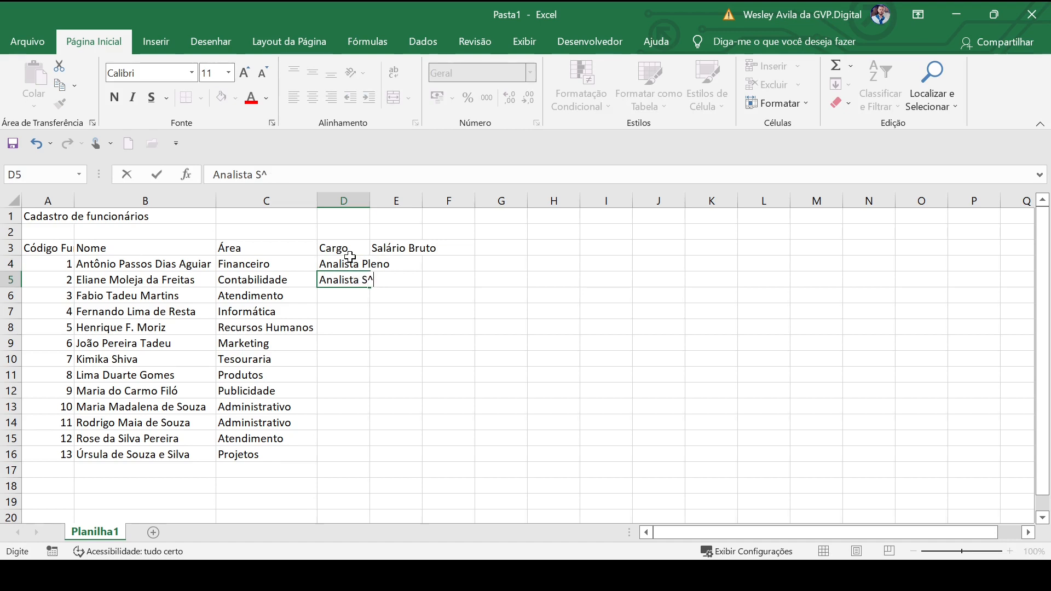
pyautogui.write('or')
pyautogui.press('Return')
# Step: Enter the positions Assistente in D6 and Analista Sênior in D7
pyautogui.write('Assistente')
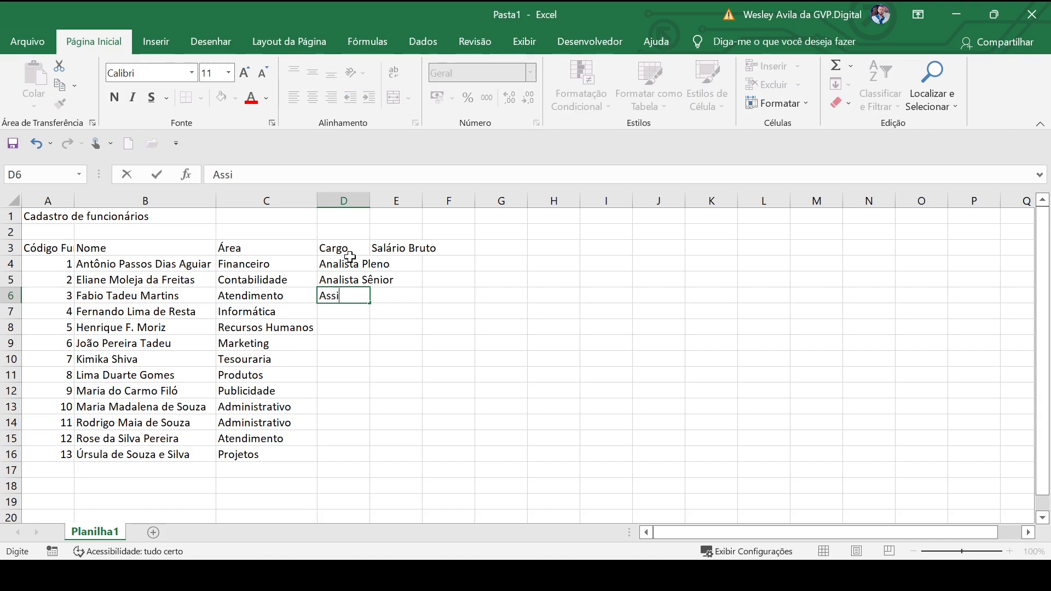
pyautogui.press('Return')
pyautogui.write('Analista Sênior')
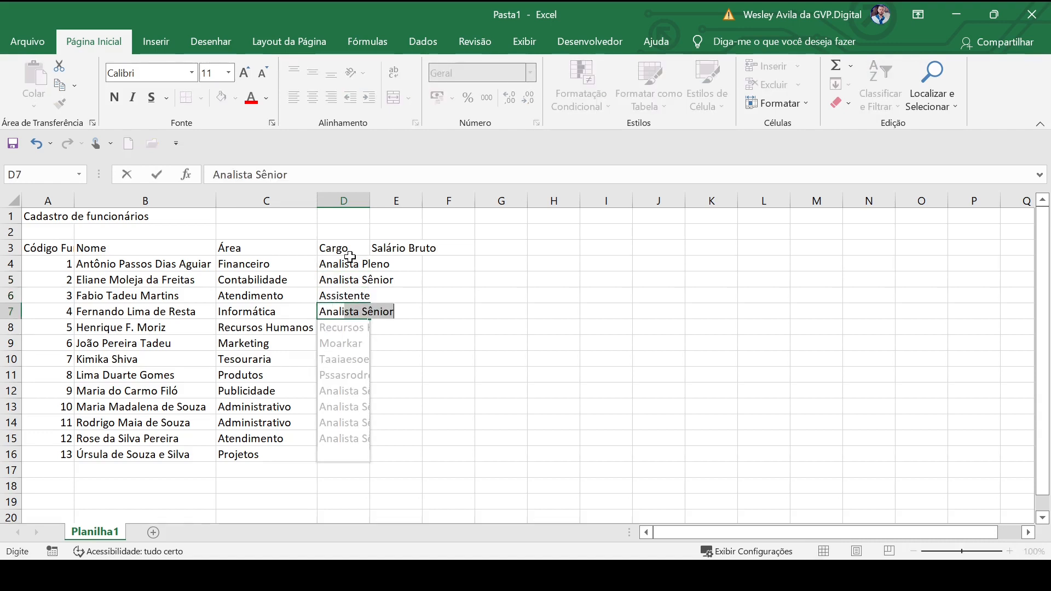
pyautogui.press('Return')
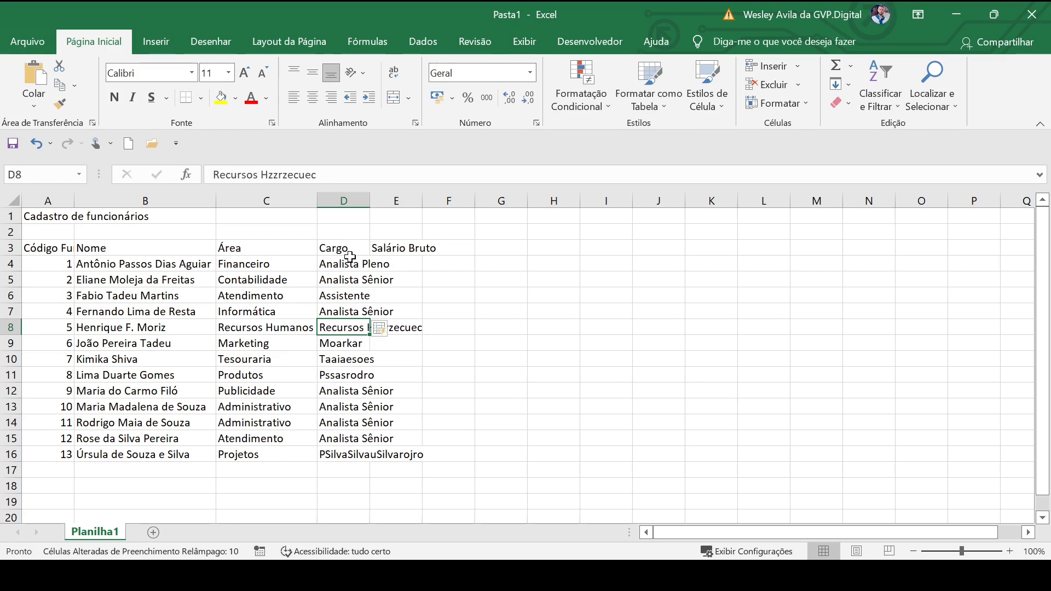
# Step: Clear the automatically filled positions from D8 through D16 and return to D8
pyautogui.hotkey('shift', 'Down')
pyautogui.hotkey('shift', 'Down')
pyautogui.hotkey('shift', 'Down')
pyautogui.hotkey('shift', 'Down')
pyautogui.hotkey('shift', 'Down')
pyautogui.hotkey('shift', 'Down')
pyautogui.hotkey('shift', 'Down')
pyautogui.hotkey('shift', 'Down')
pyautogui.hotkey('shift', 'Down')
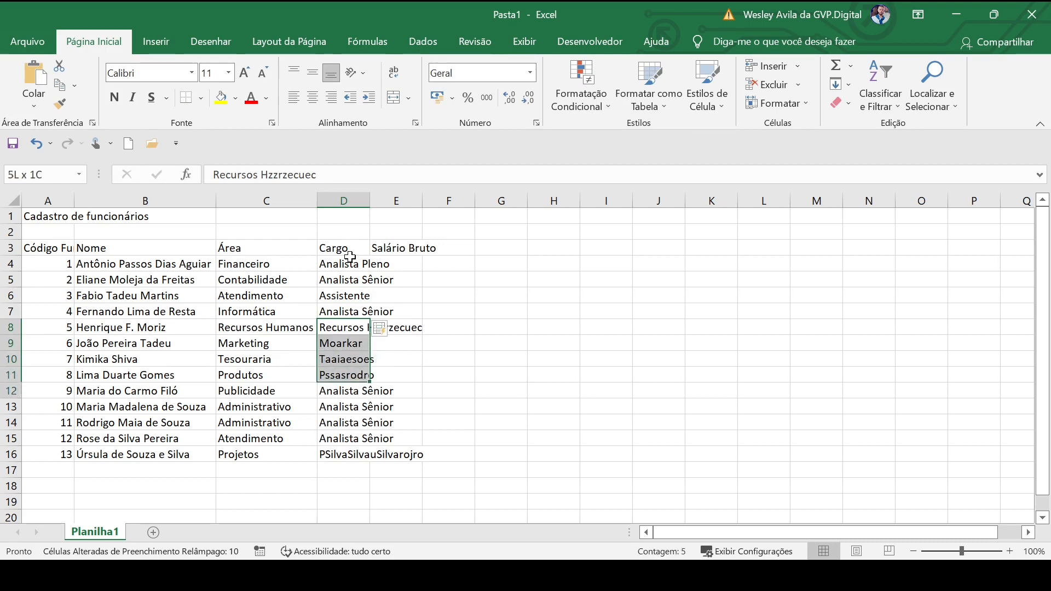
pyautogui.press('Delete')
pyautogui.press('Up')
pyautogui.press('Down')
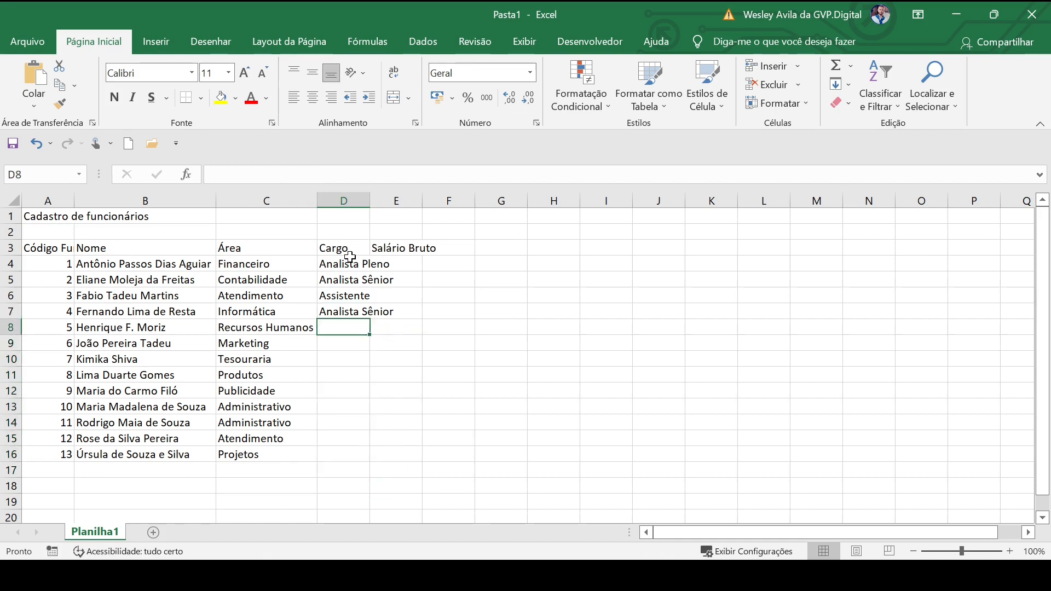
# Step: Enter the positions Assistente in D8 and Gerente in D9
pyautogui.write('a')
pyautogui.press('BackSpace')
pyautogui.press('BackSpace')
pyautogui.write('A')
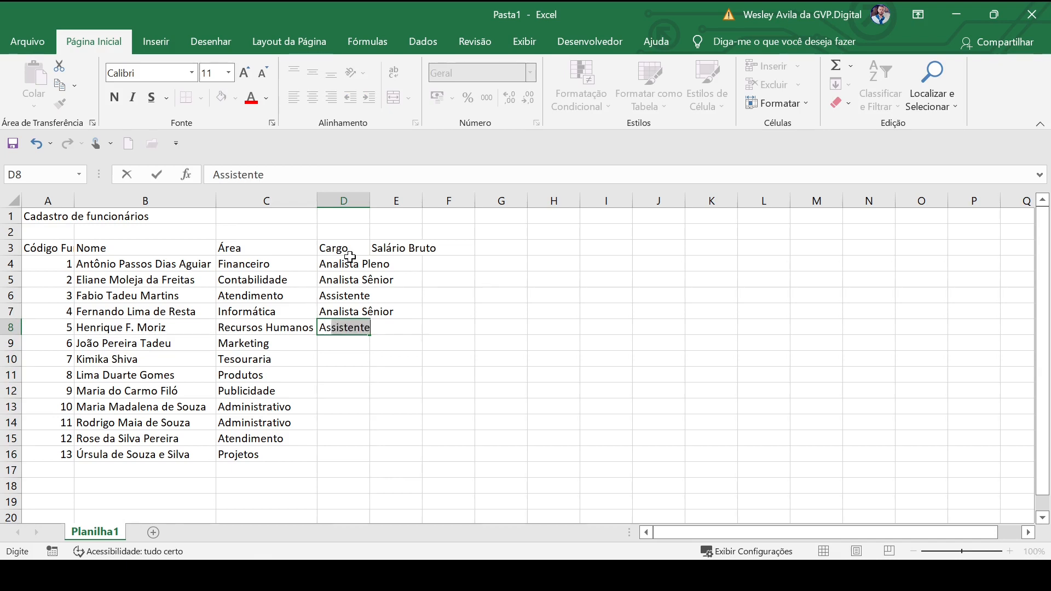
pyautogui.write('ssistente')
pyautogui.press('Return')
pyautogui.write('Ge')
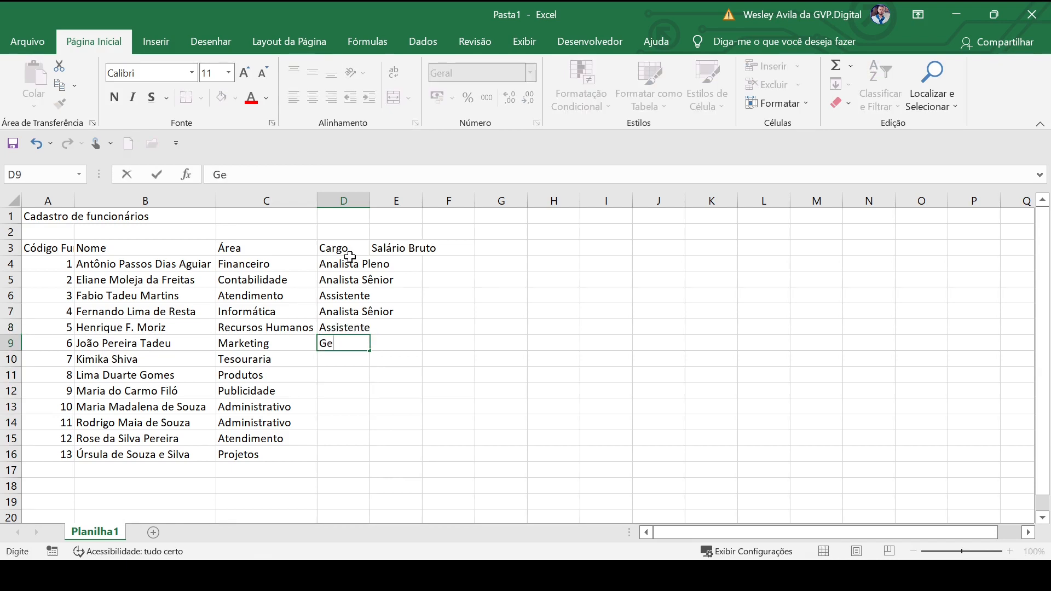
pyautogui.write('rente')
pyautogui.press('Return')
# Step: Enter the positions Assistente in D10 and Analista Júnior in D11
pyautogui.write('Assi')
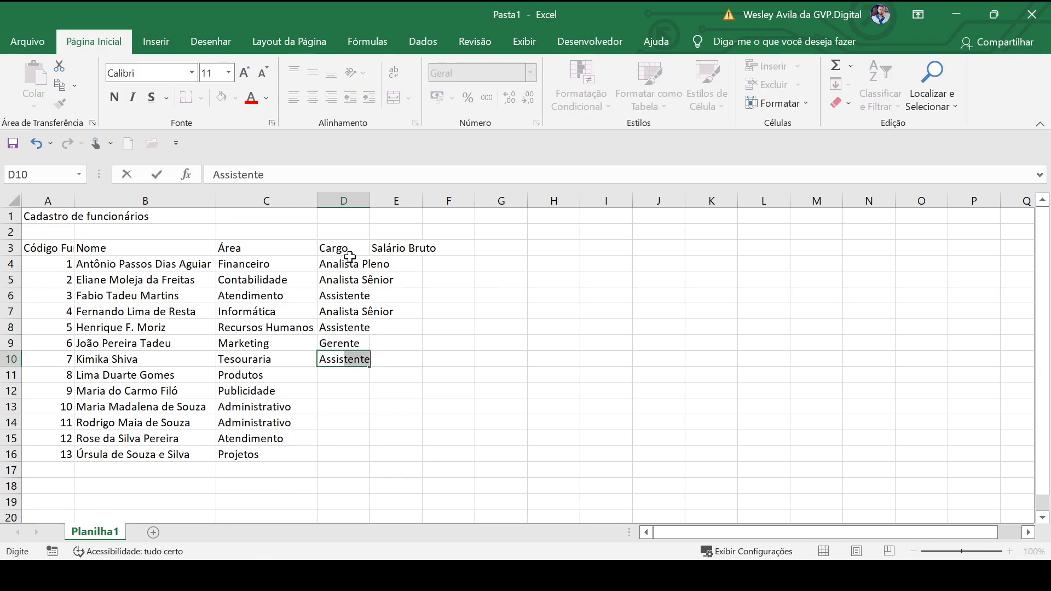
pyautogui.write('stente')
pyautogui.press('Return')
pyautogui.write('A')
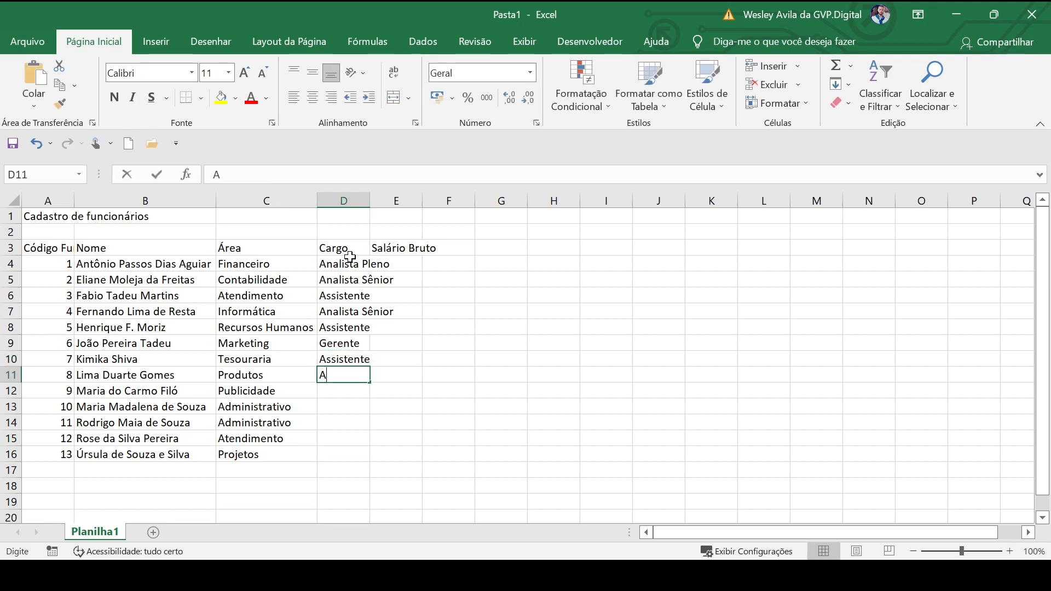
pyautogui.write('nalista Jún')
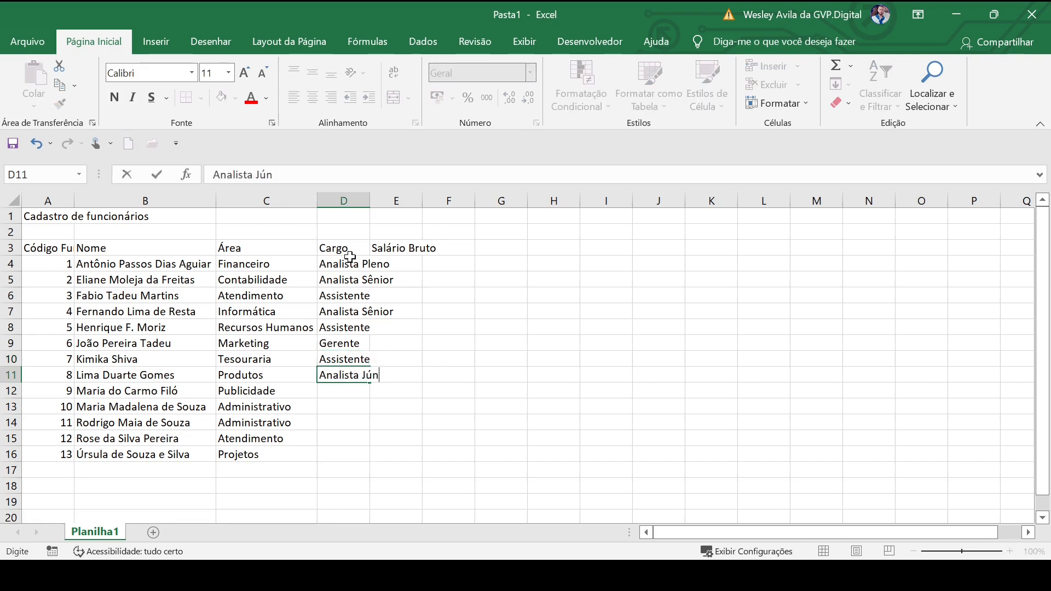
pyautogui.write('ior')
pyautogui.press('Return')
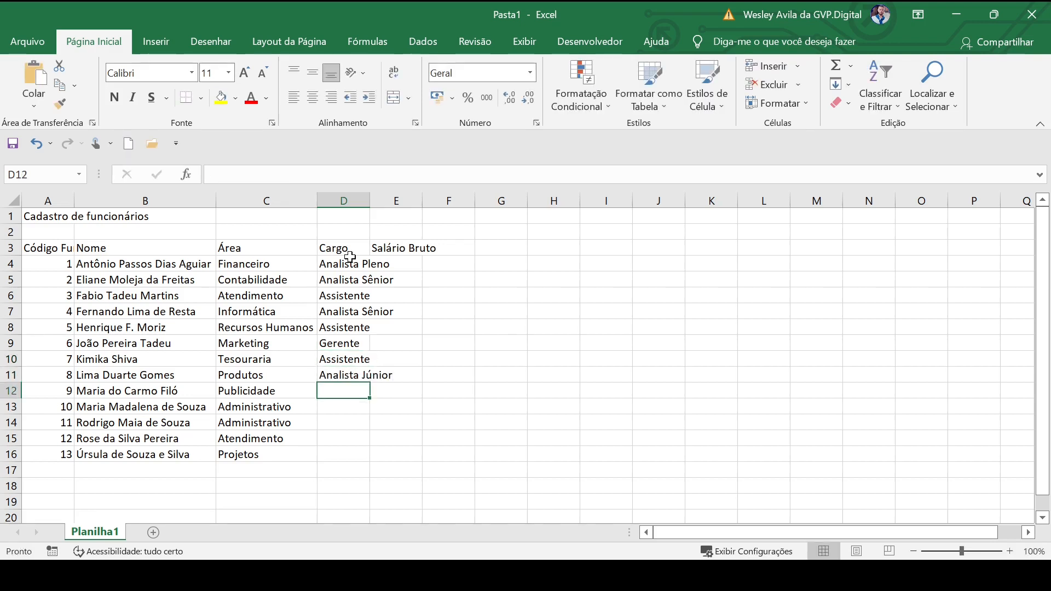
# Step: Enter the position Analista Júnior in D12 and Analista Pleno in both D13 and D14
pyautogui.write('Analista J')
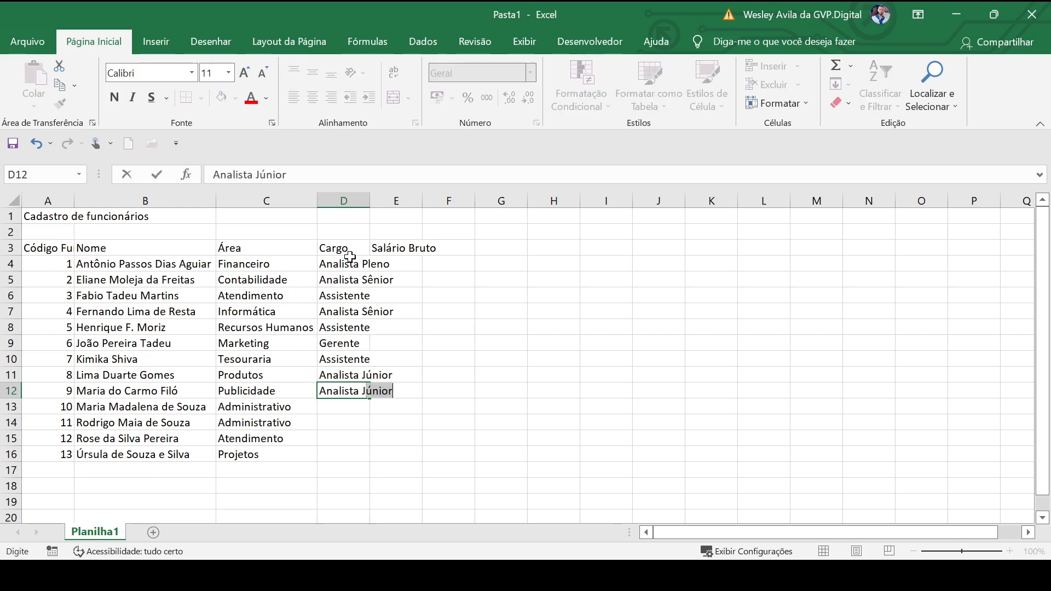
pyautogui.press('Return')
pyautogui.write('A')
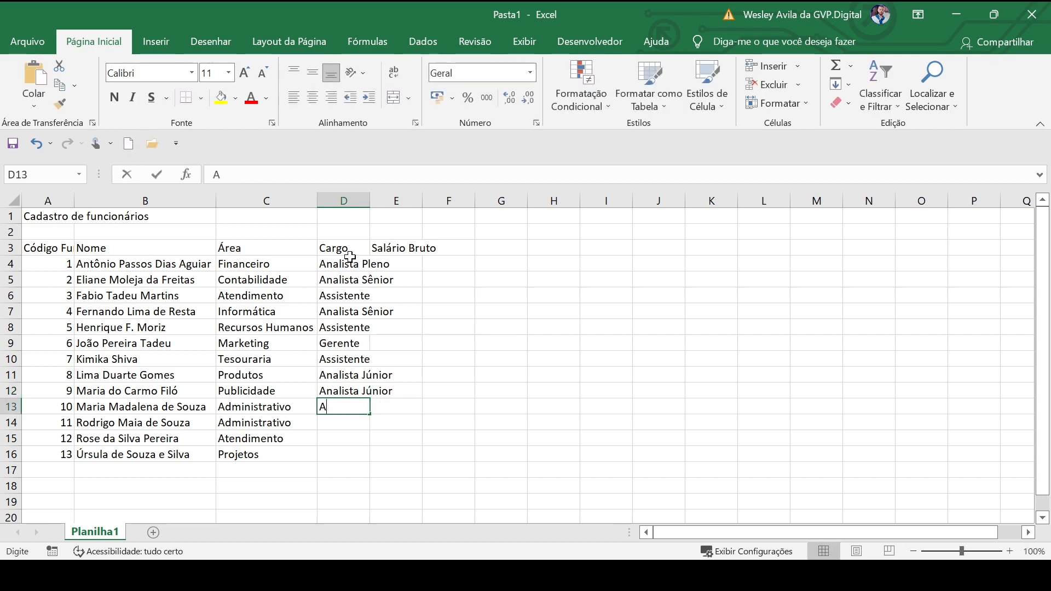
pyautogui.write('nalista Pleno')
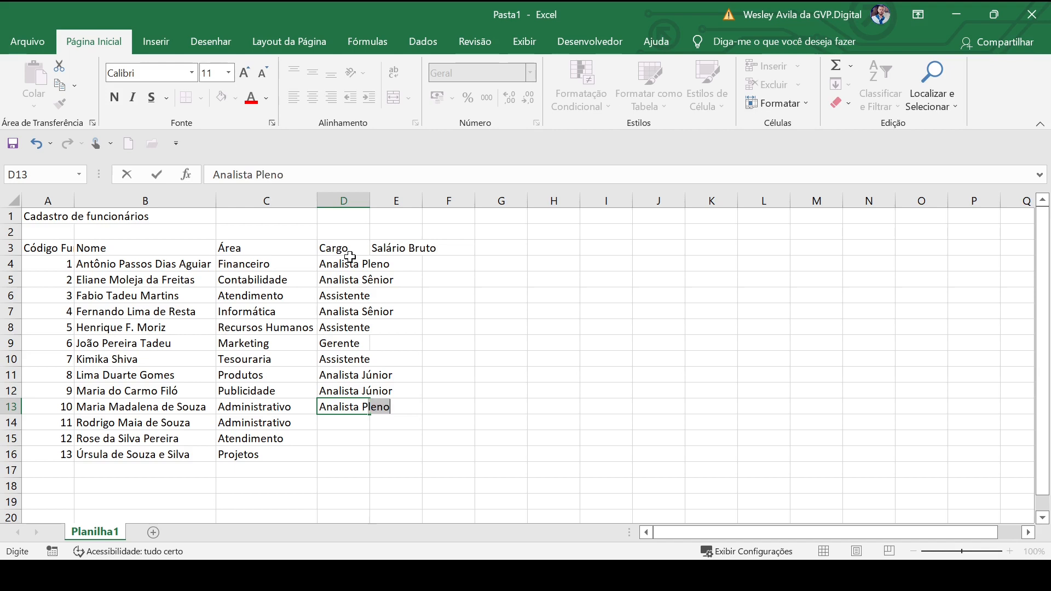
pyautogui.press('Return')
pyautogui.write('Analista Pleno')
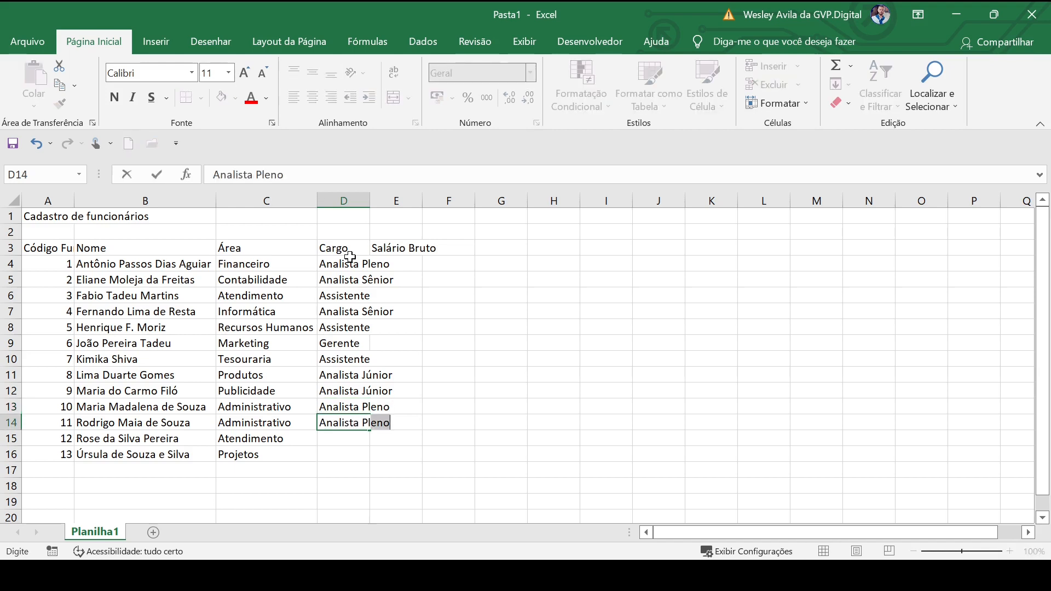
pyautogui.press('Return')
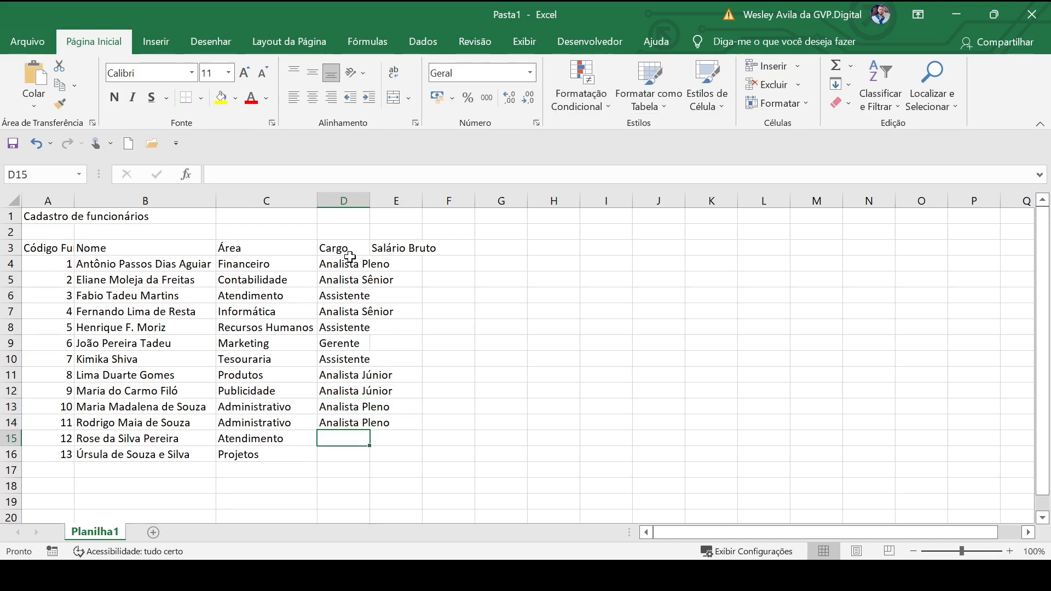
# Step: Enter the positions Analista Júnior in D15 and Gerente in D16, and fit column D's width to its contents
pyautogui.write('Analista J')
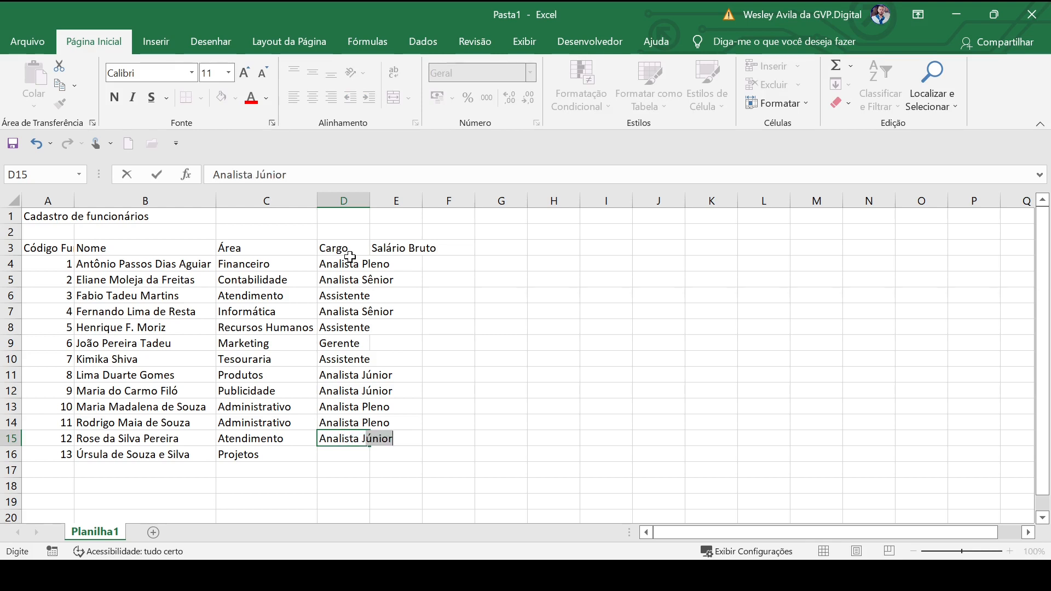
pyautogui.press('Return')
pyautogui.write('Gerente')
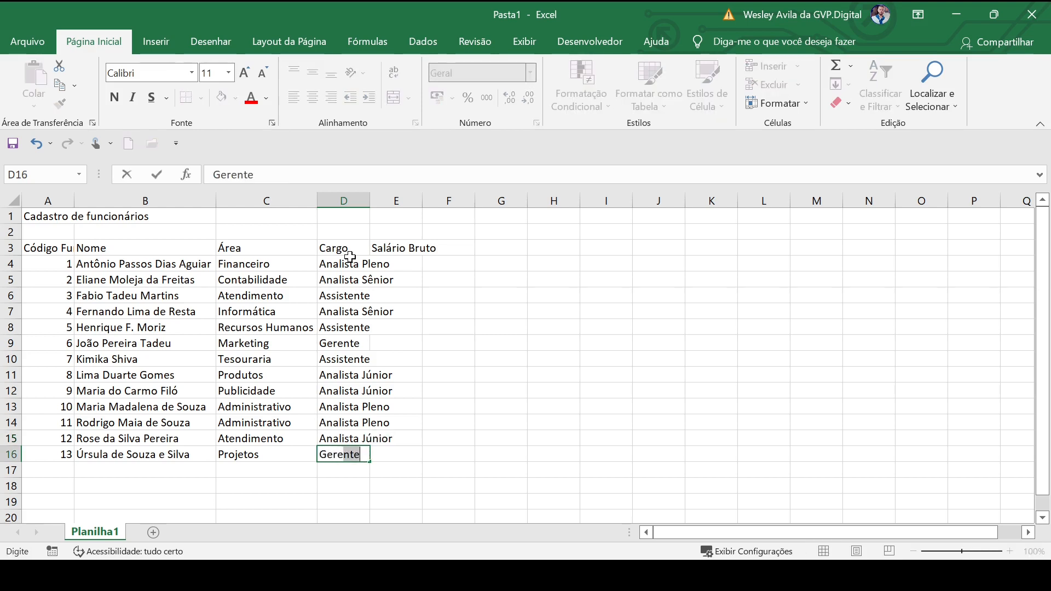
pyautogui.press('Return')
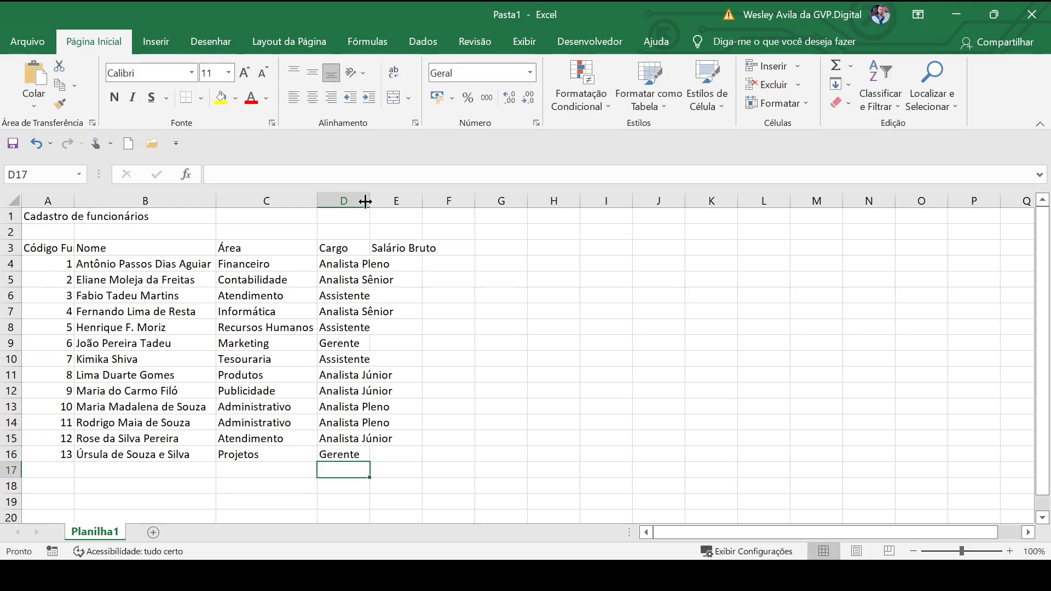
pyautogui.doubleClick(370, 201)
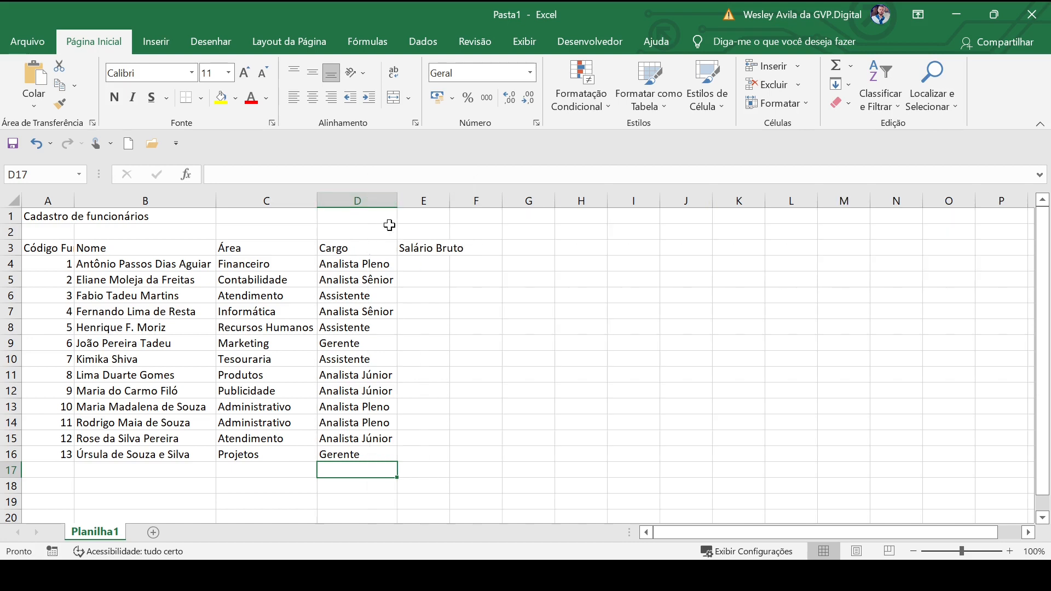
# Step: Fit column E's width to the Salário Bruto header and enter the gross salary 3778,46 in E4
pyautogui.click(404, 265)
pyautogui.doubleClick(450, 201)
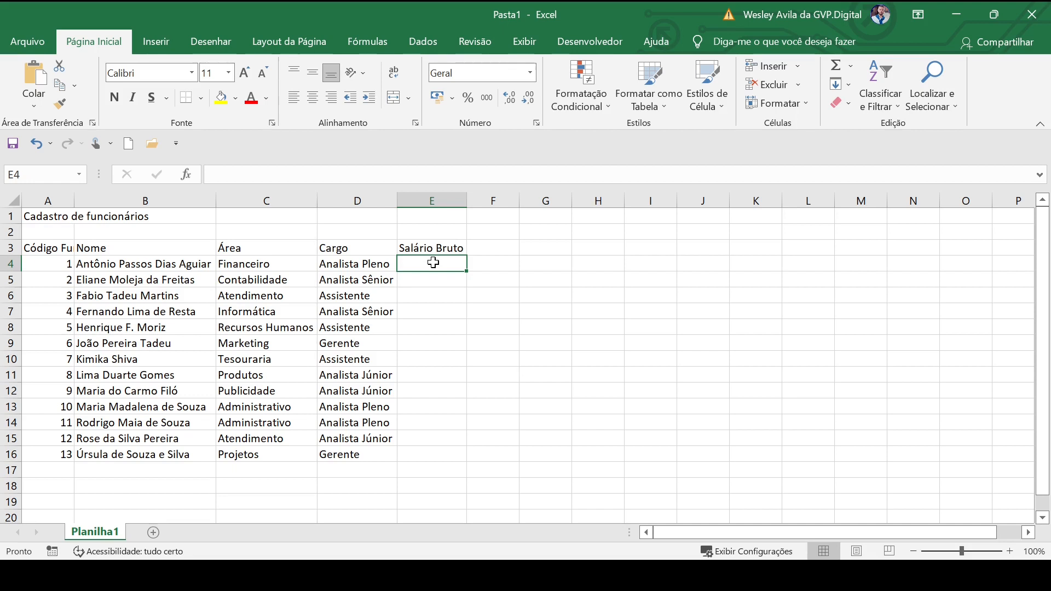
pyautogui.write('3')
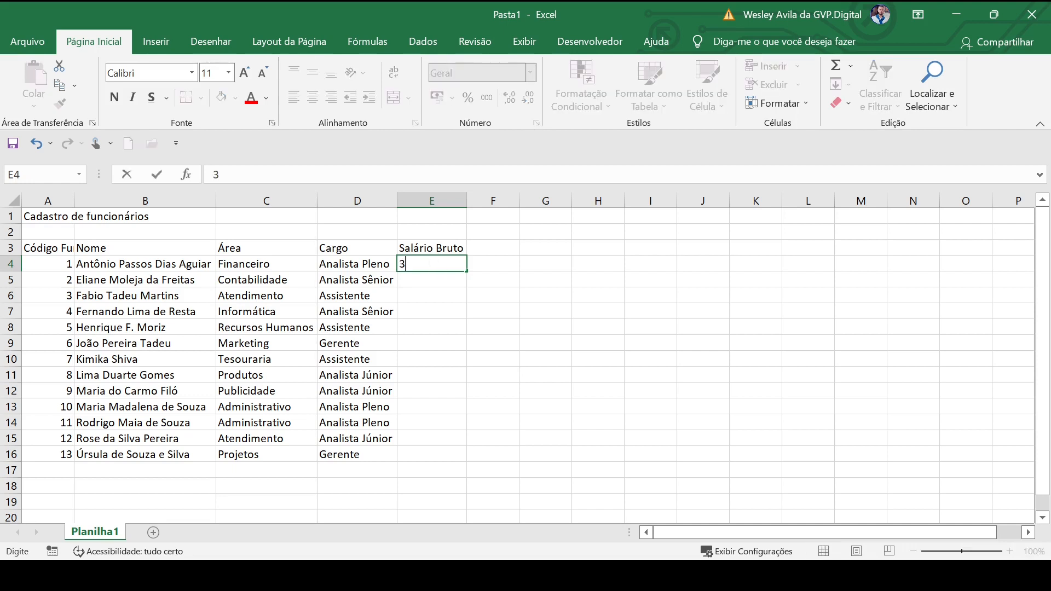
pyautogui.write('778,46')
pyautogui.press('Return')
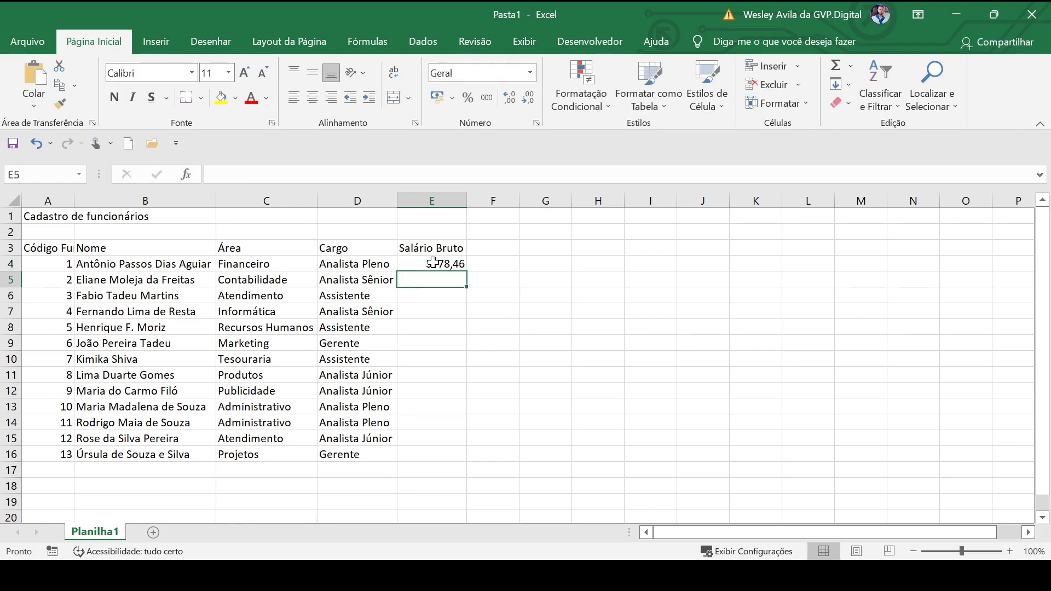
# Step: Enter the gross salaries 4500,13 in E5, 1020,23 in E6 and 4775 in E7
pyautogui.write('4500,')
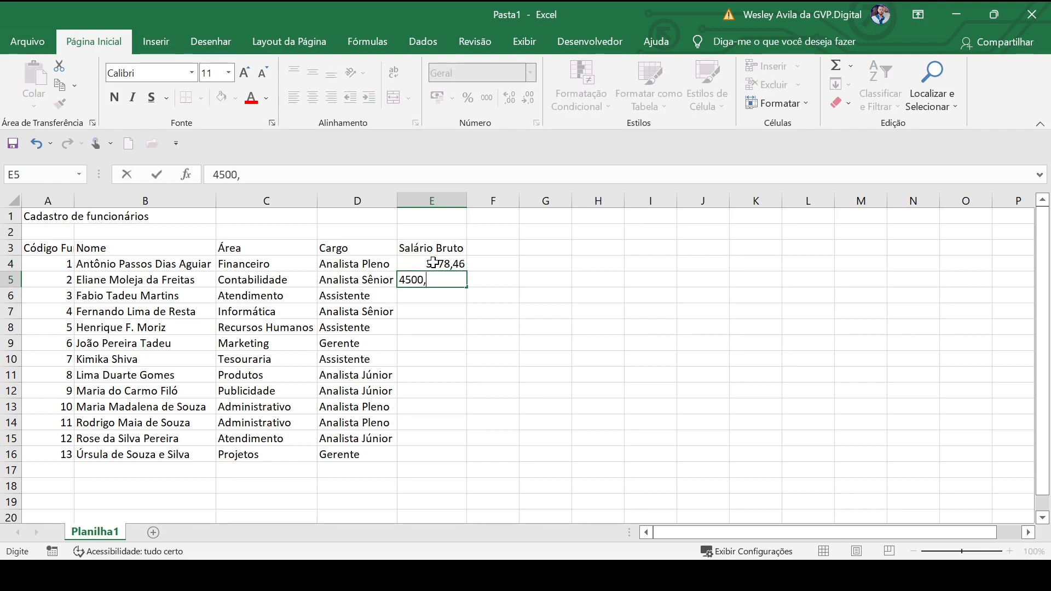
pyautogui.write('13')
pyautogui.press('Return')
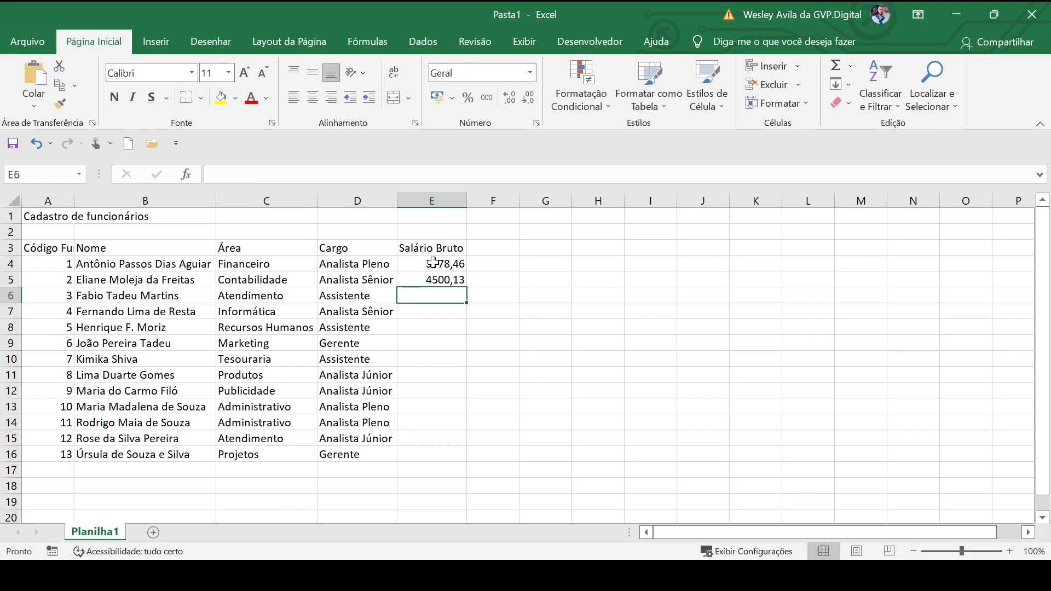
pyautogui.write('1020,22')
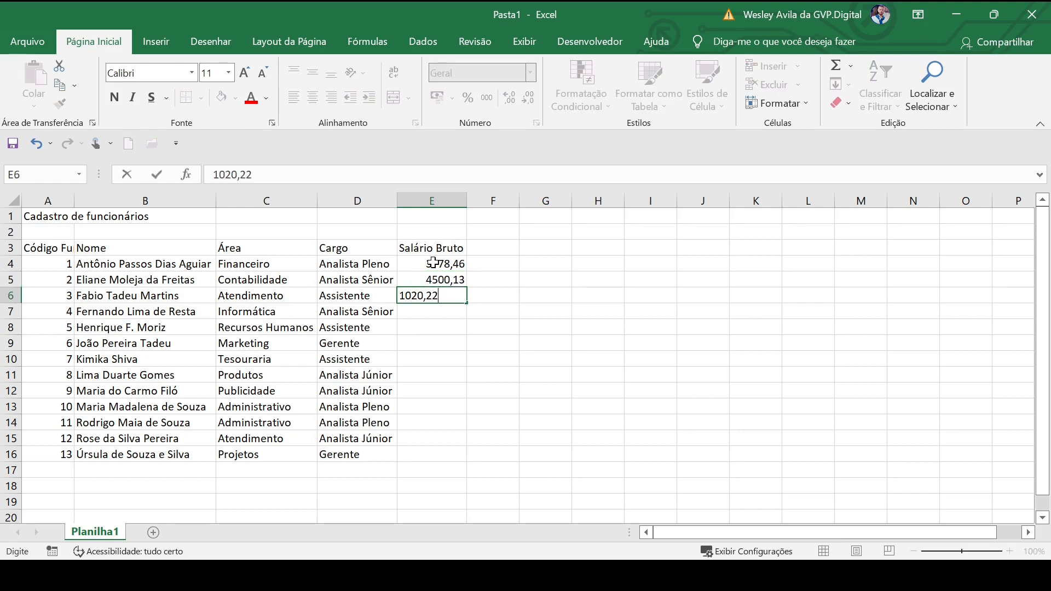
pyautogui.press('BackSpace')
pyautogui.write('3')
pyautogui.press('Return')
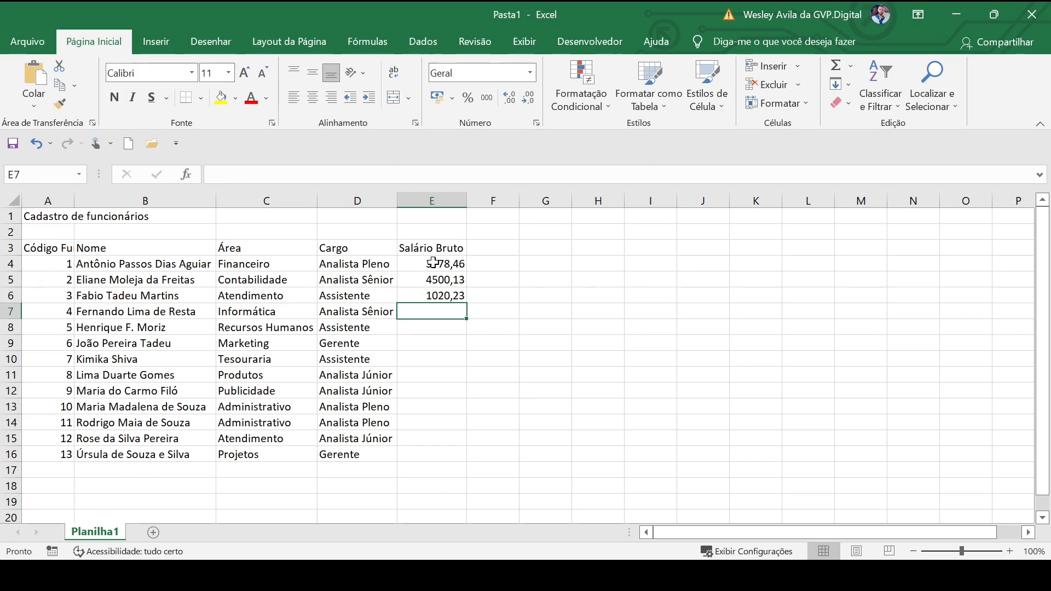
pyautogui.write('4775')
pyautogui.press('Return')
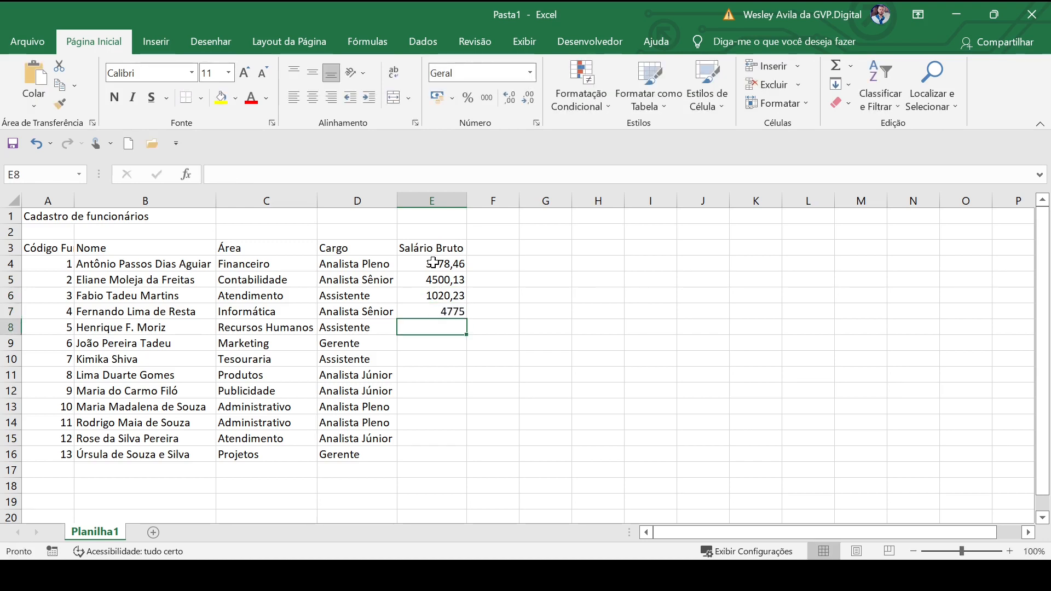
# Step: Enter the gross salaries 920 in E8 and 6780 in E9
pyautogui.write('92')
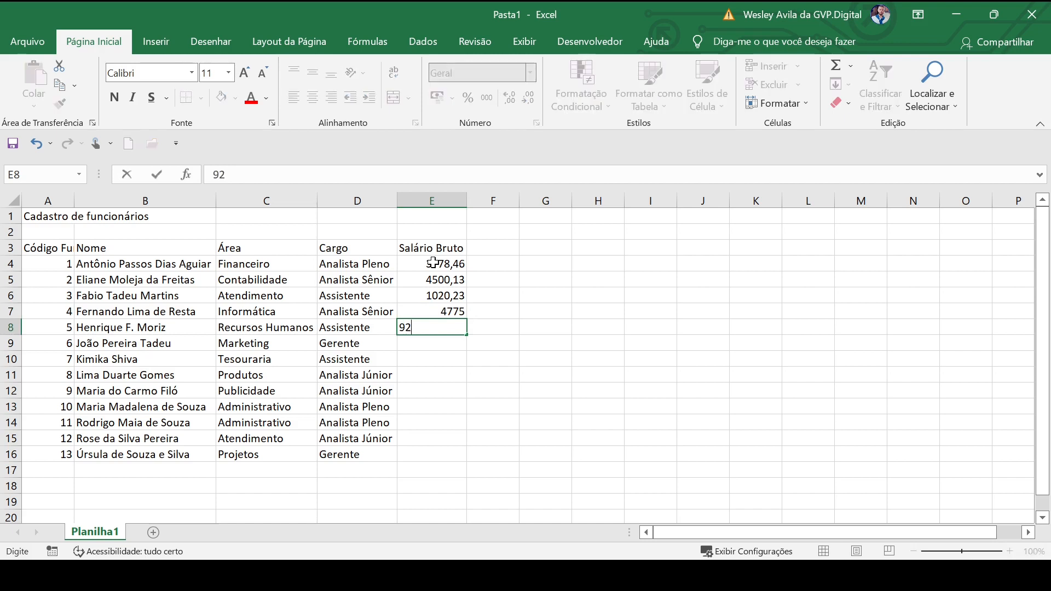
pyautogui.write('0')
pyautogui.press('Return')
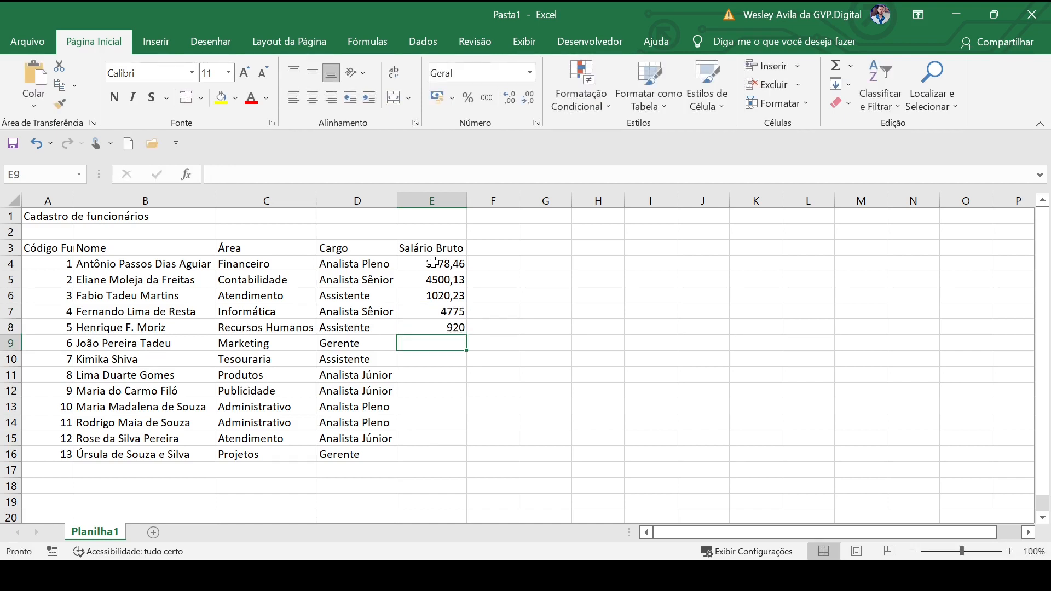
pyautogui.write('678')
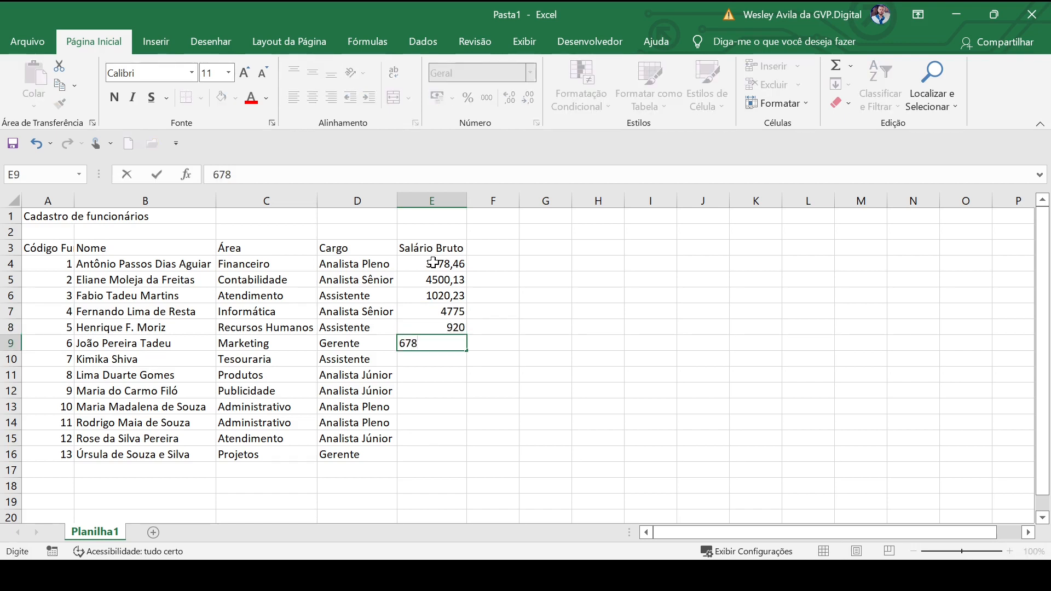
pyautogui.write('0')
pyautogui.press('Return')
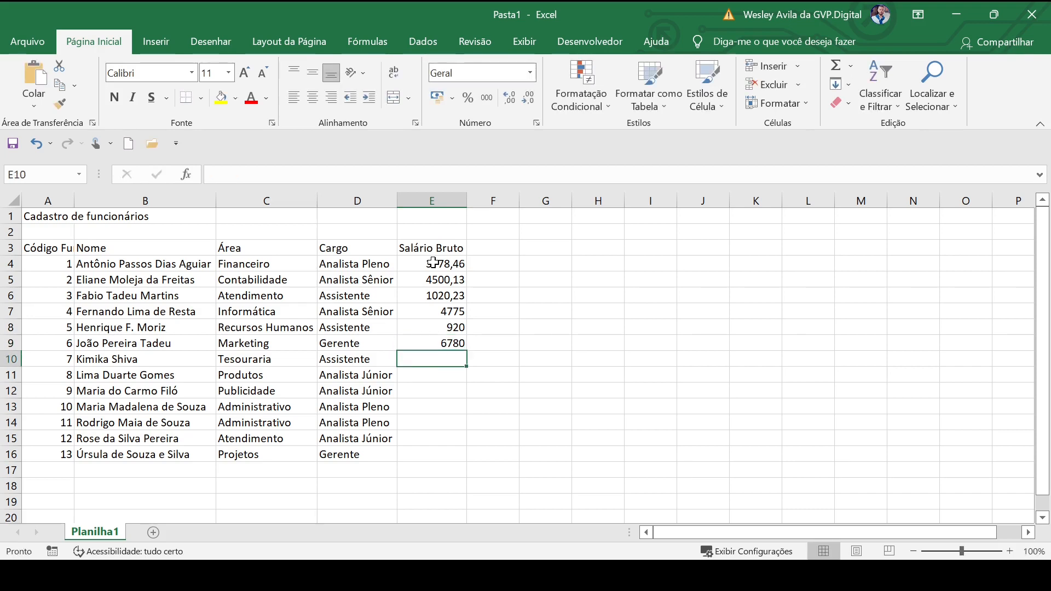
# Step: Enter the gross salaries 870 in E10 and 2800,88 in E11
pyautogui.write('870')
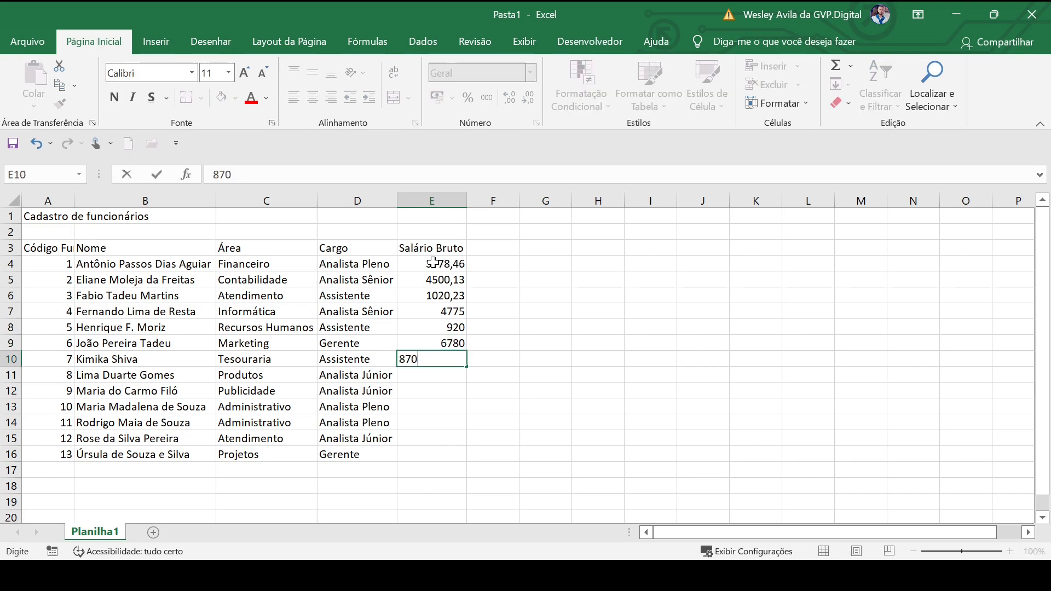
pyautogui.press('Return')
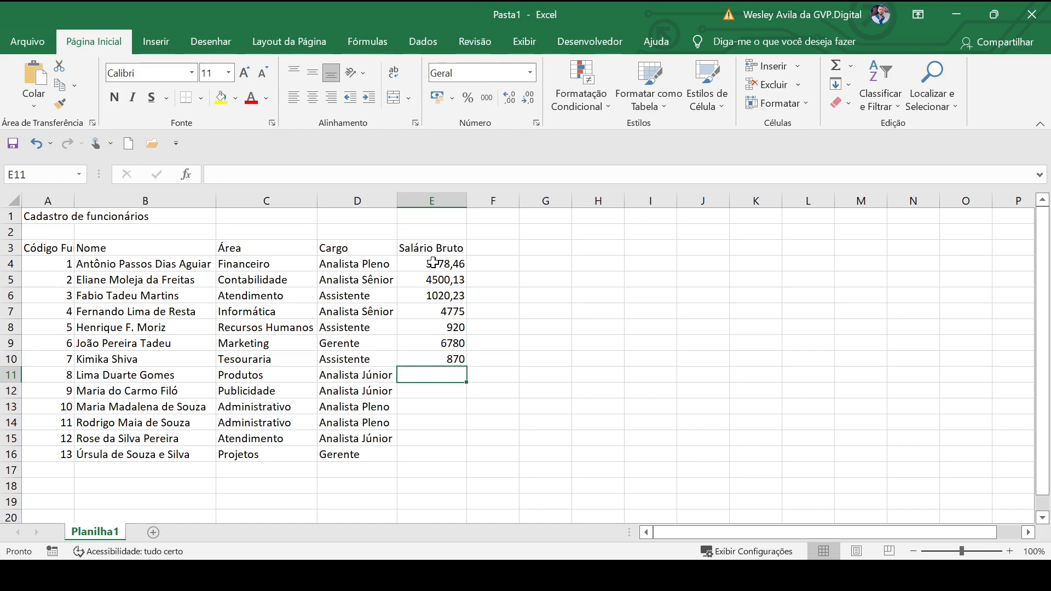
pyautogui.write('2800,8')
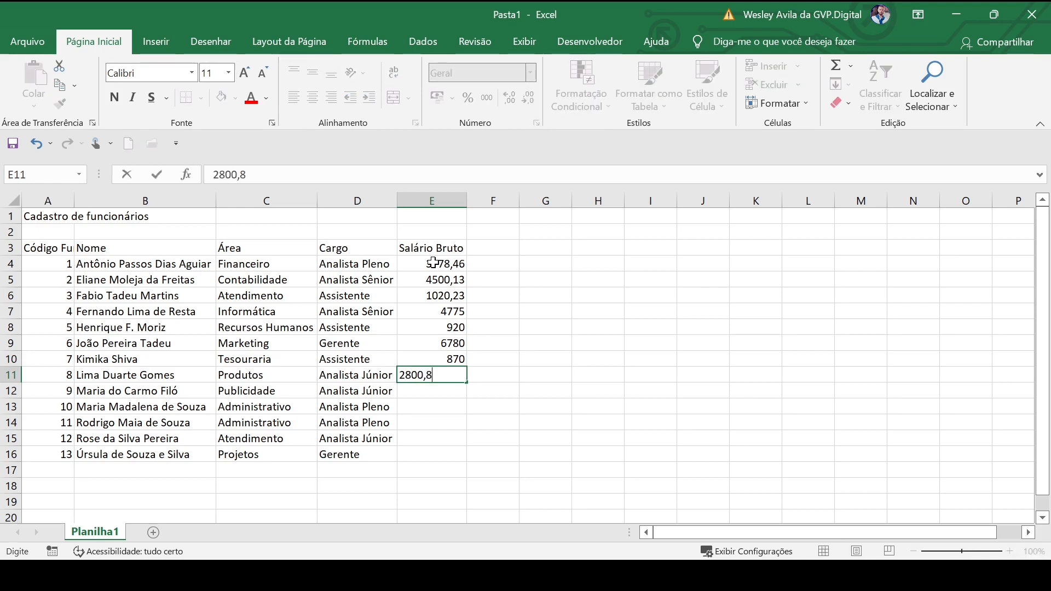
pyautogui.write('8')
pyautogui.press('Return')
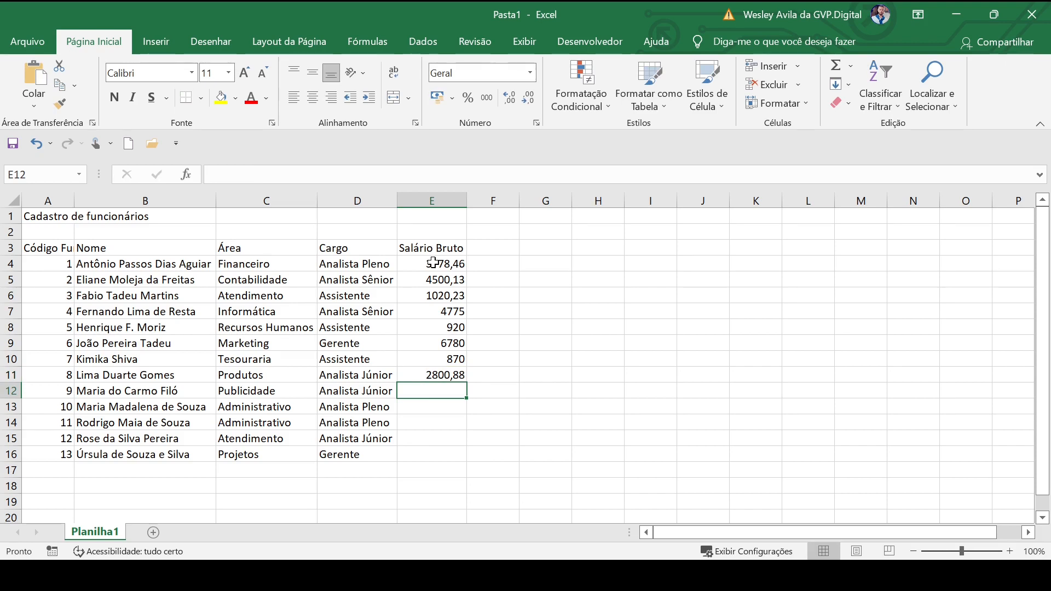
# Step: Enter the gross salaries 1312,28 in E12 and 3680,25 in E13
pyautogui.write('1312')
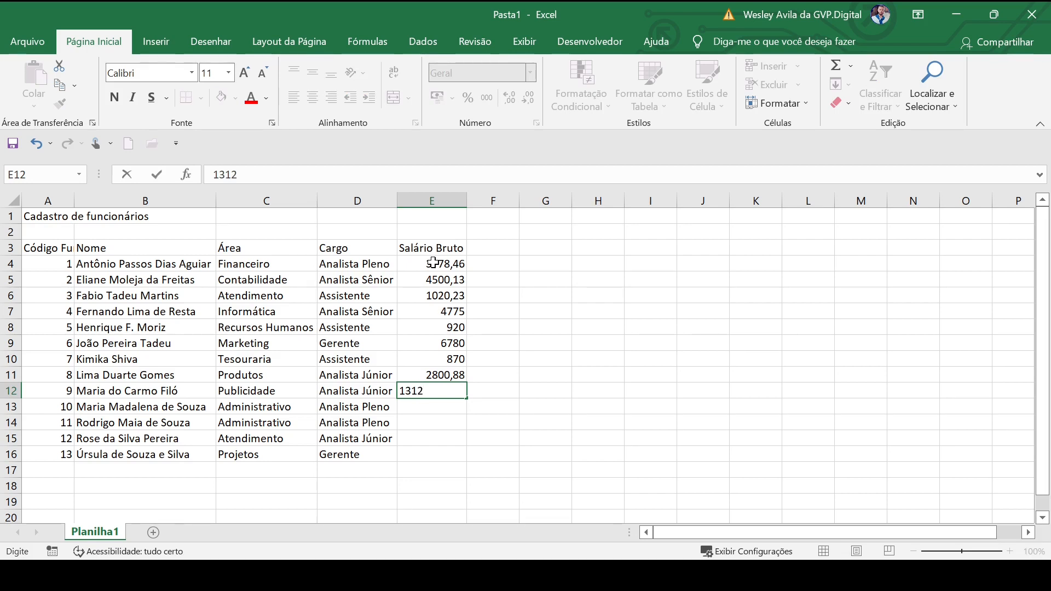
pyautogui.write(',28')
pyautogui.press('Return')
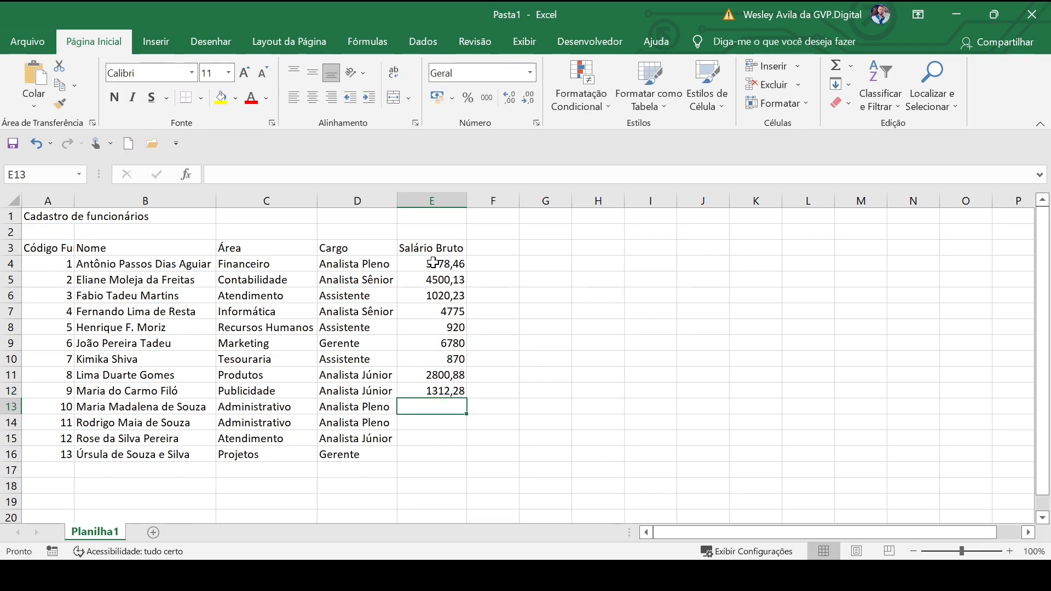
pyautogui.write('3680,')
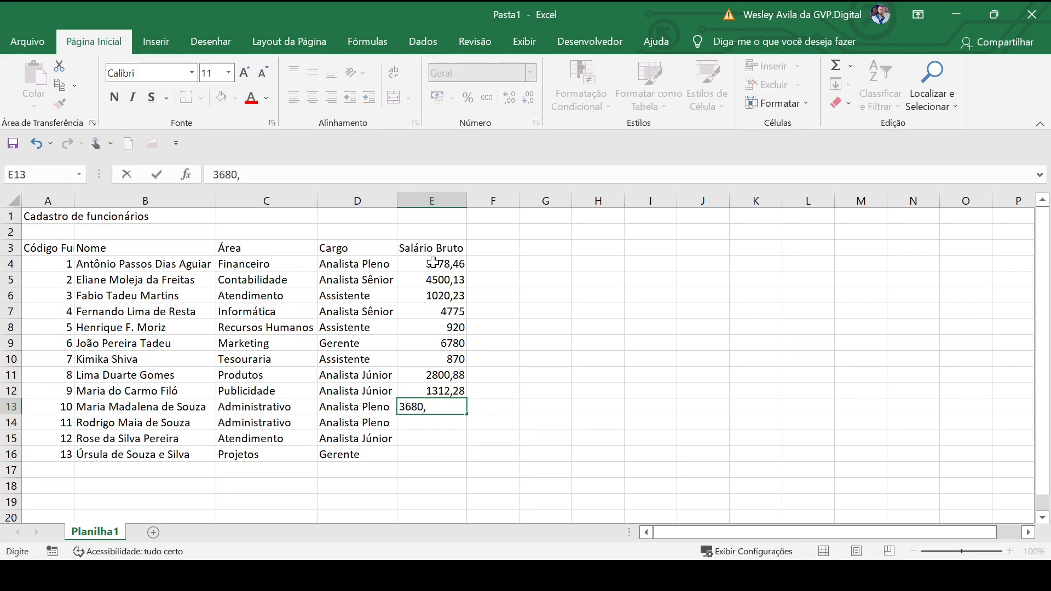
pyautogui.write('25')
pyautogui.press('Return')
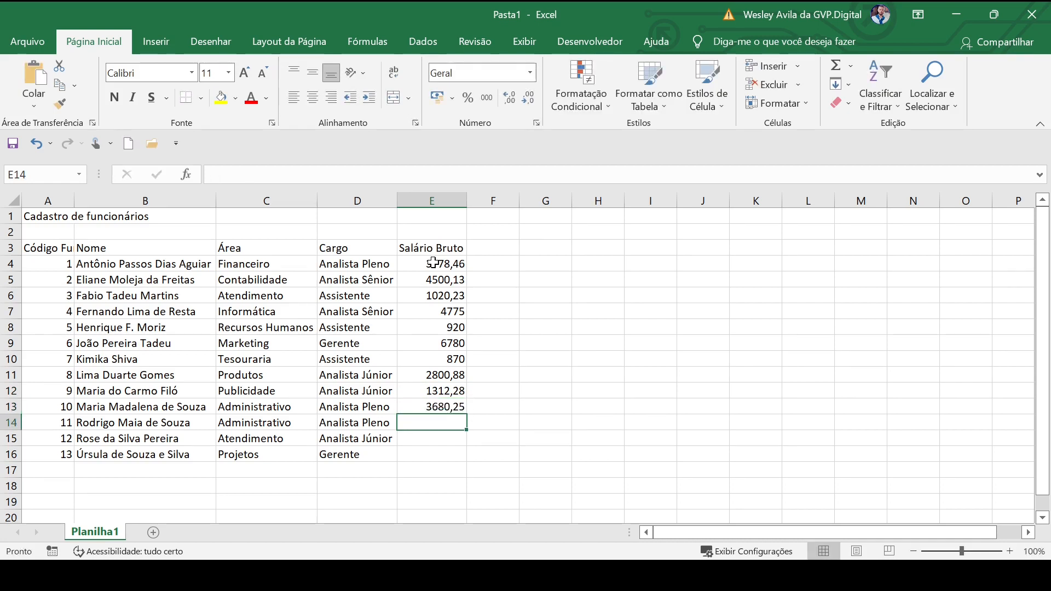
# Step: Enter the gross salaries 1920 in E14 and 1400,45 in E15
pyautogui.write('1920')
pyautogui.press('Return')
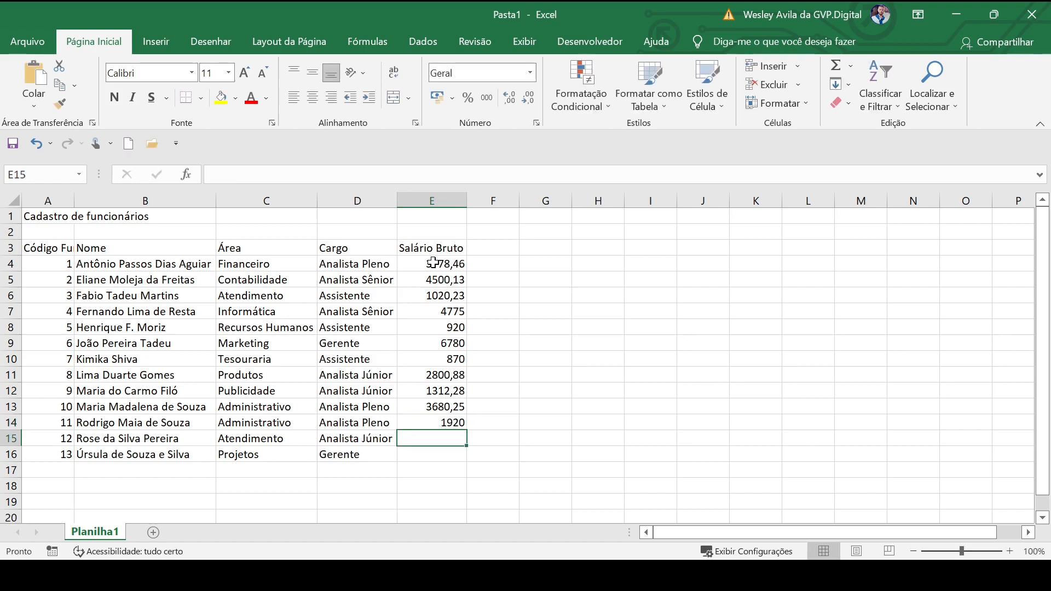
pyautogui.write('1400')
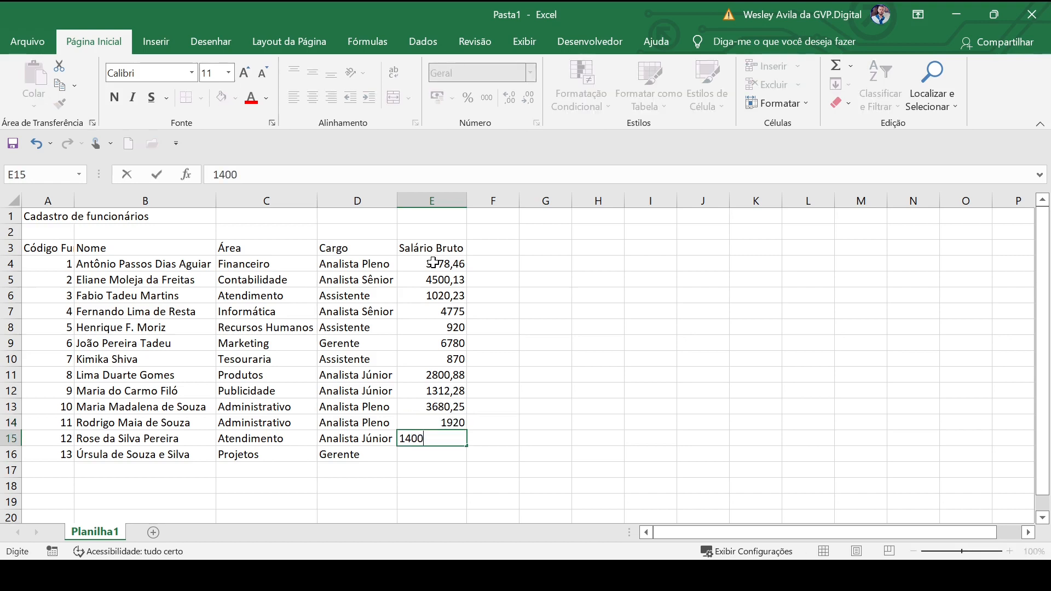
pyautogui.write(',45')
pyautogui.press('Return')
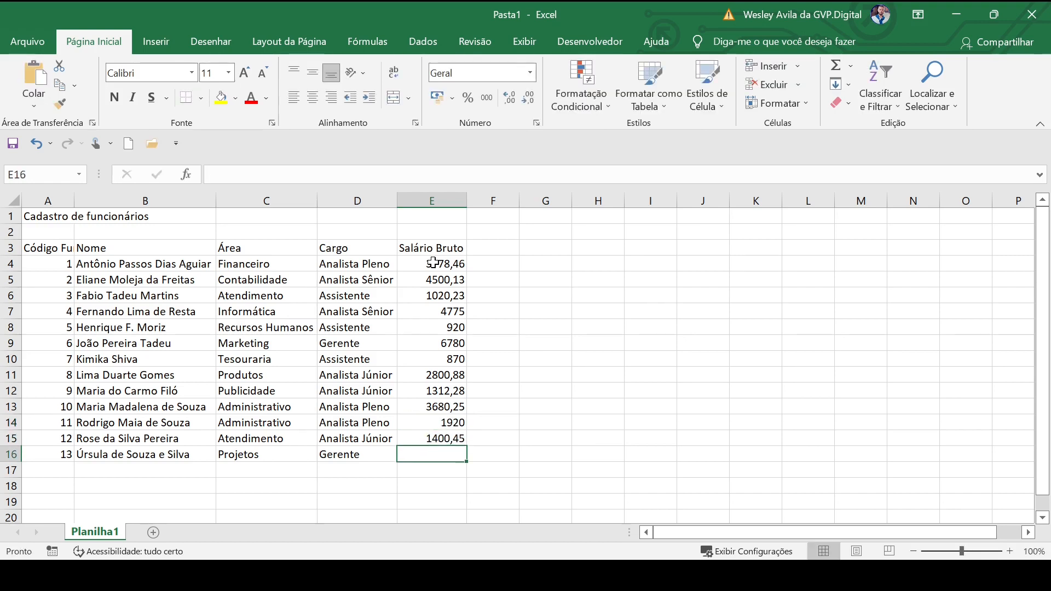
# Step: Enter the gross salary 5010,25 in E16
pyautogui.write('50')
pyautogui.write('1')
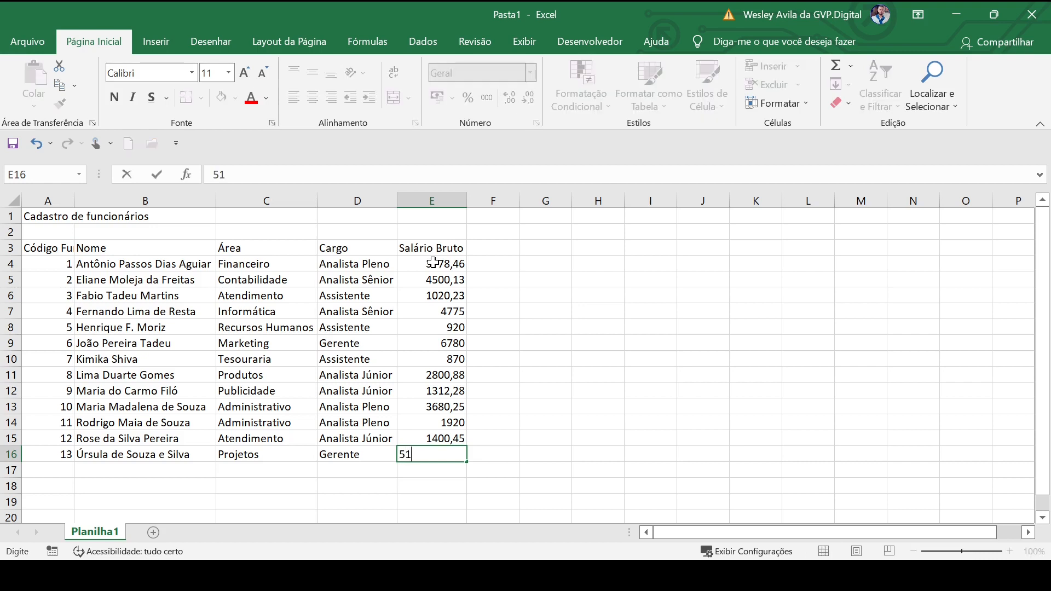
pyautogui.press('BackSpace')
pyautogui.write('010,25')
pyautogui.press('Return')
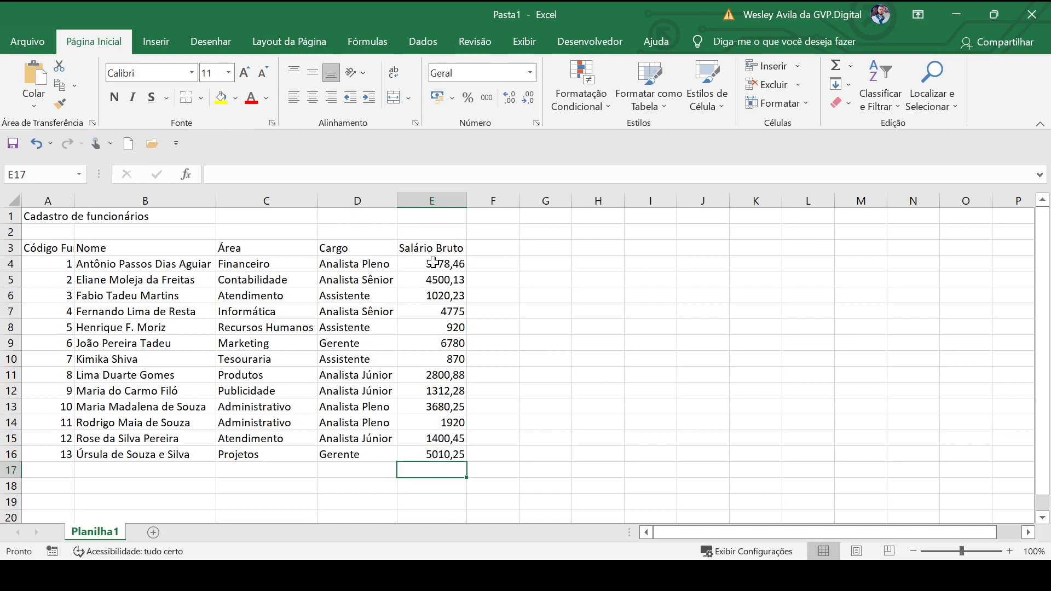
# Step: Format the gross salaries in E4:E16 as accounting values in R$ and fit column A's width to its contents
pyautogui.moveTo(433, 263); pyautogui.dragTo(432, 454)
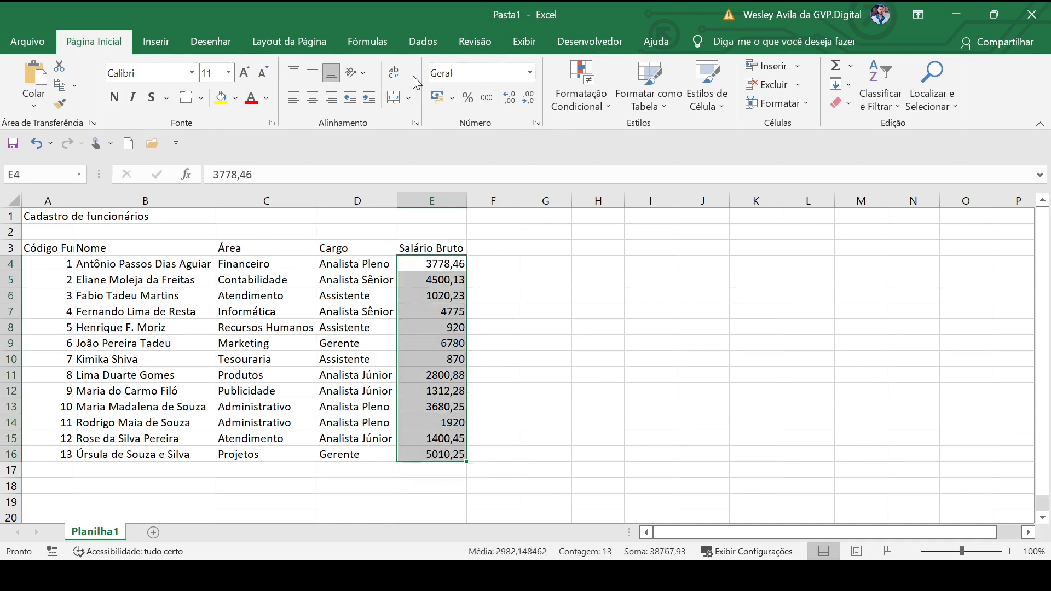
pyautogui.click(437, 98)
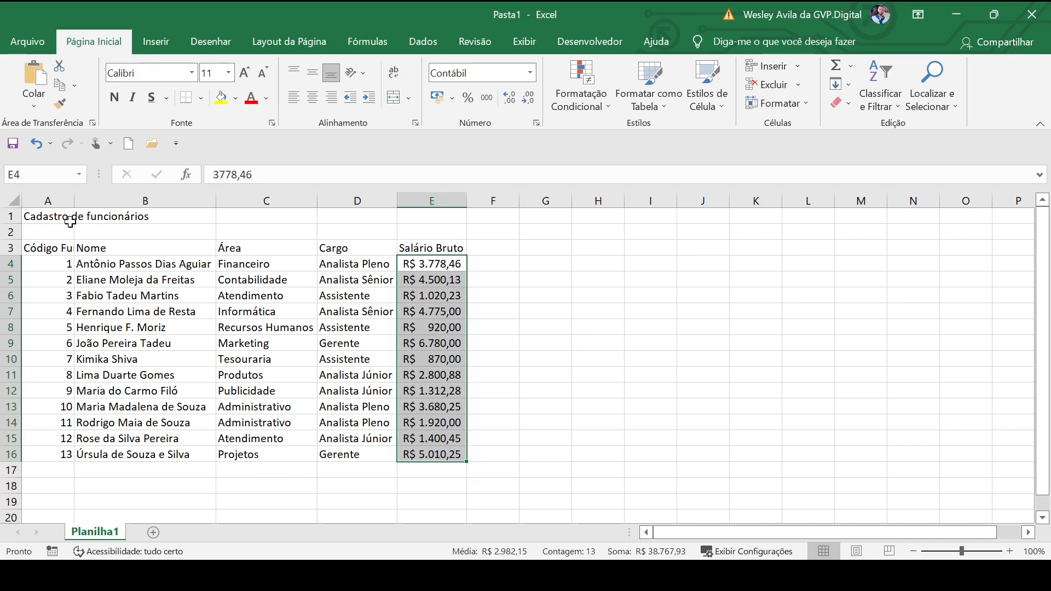
pyautogui.doubleClick(74, 201)
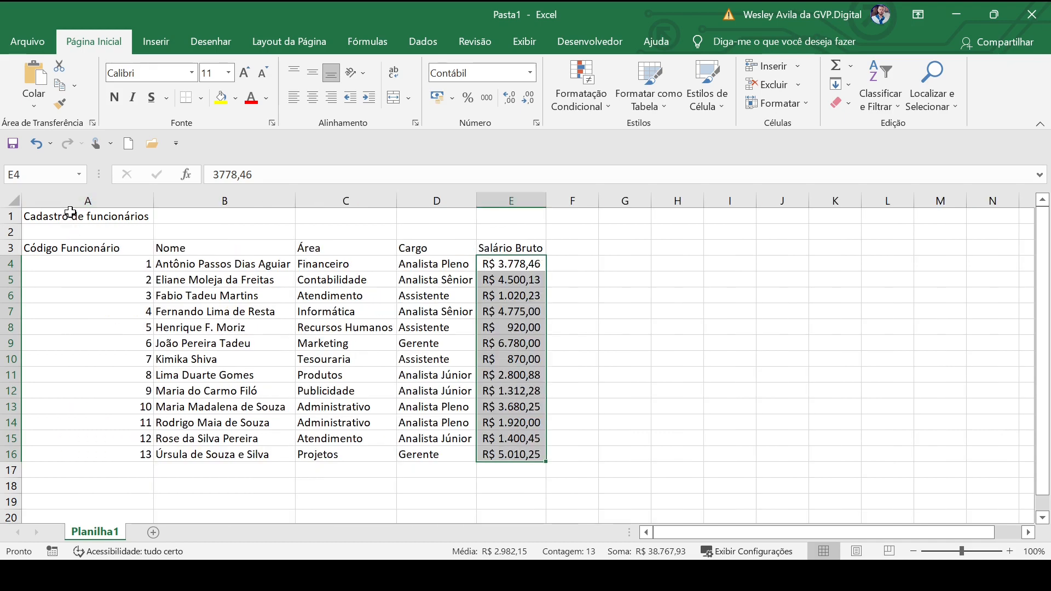
# Step: Merge and center the title Cadastro de funcionários across A1:E2 and align it vertically to the middle
pyautogui.moveTo(70, 212); pyautogui.dragTo(510, 240)
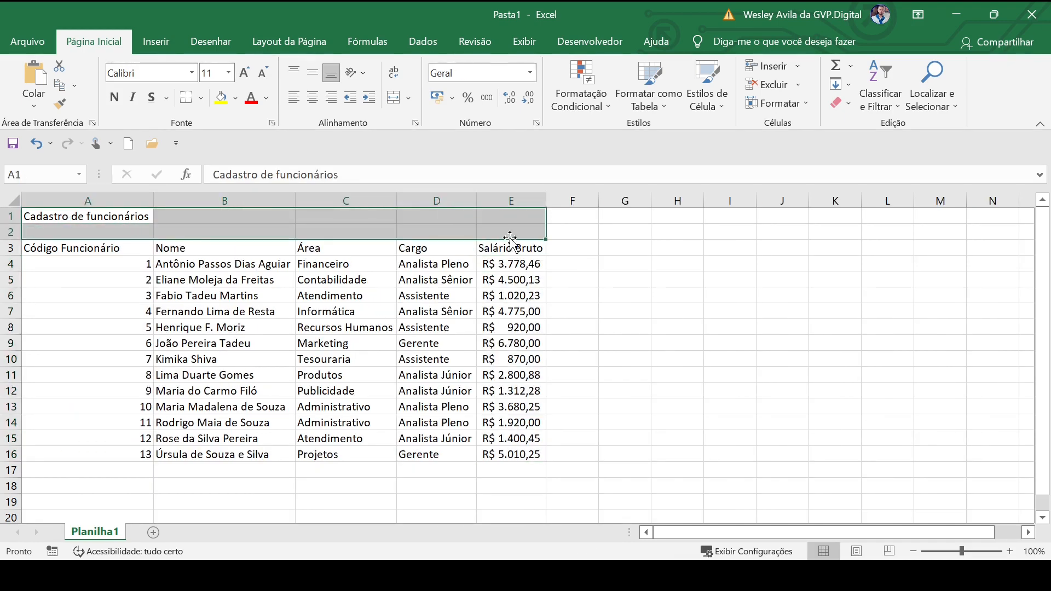
pyautogui.click(394, 97)
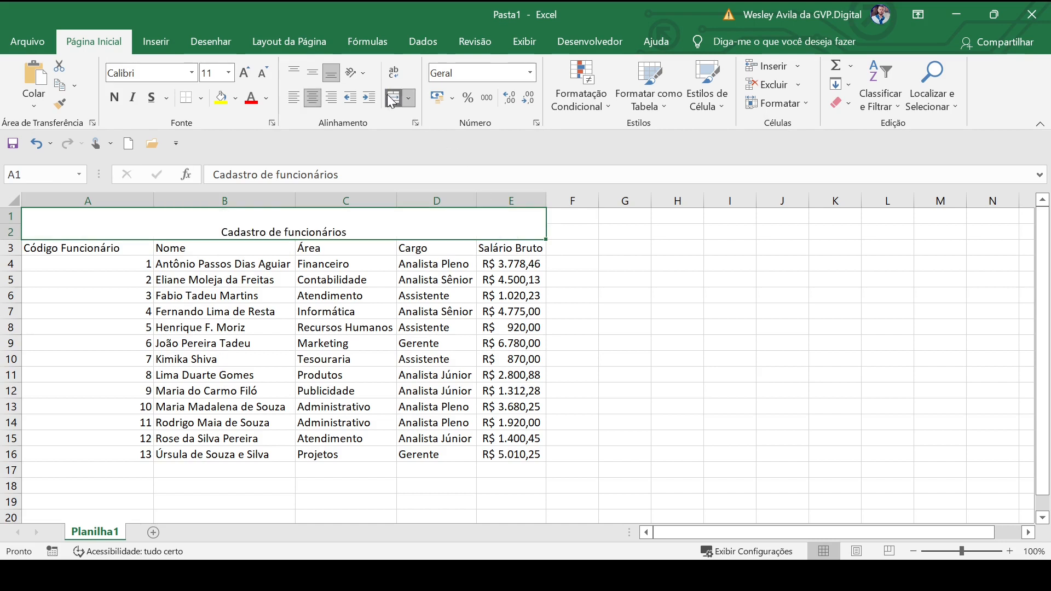
pyautogui.click(320, 72)
# Step: Center the headers and employee data in A3:E16 both vertically and horizontally
pyautogui.moveTo(43, 249); pyautogui.dragTo(510, 455)
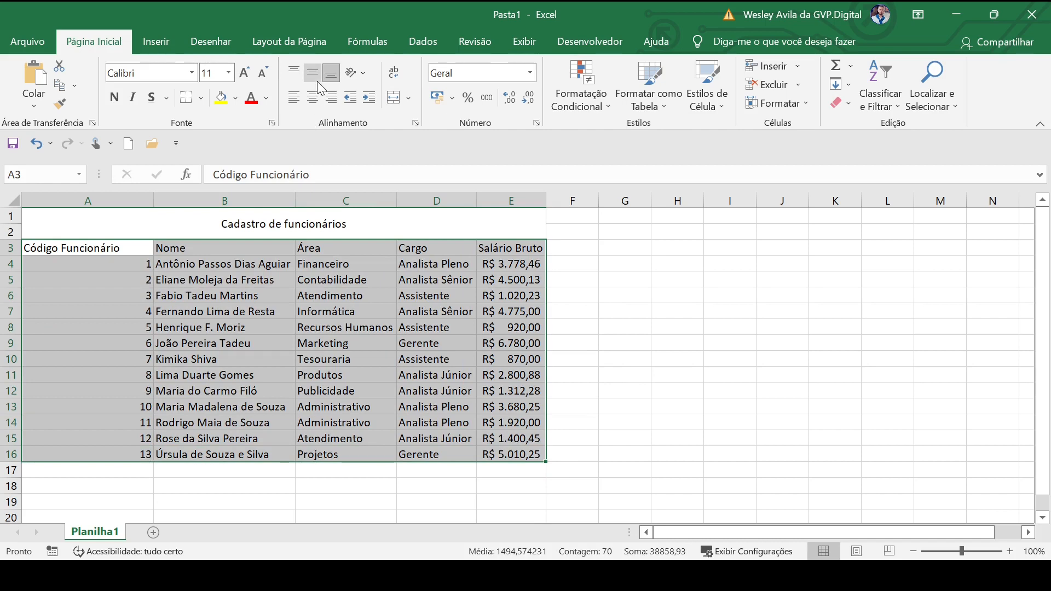
pyautogui.click(313, 72)
pyautogui.click(313, 97)
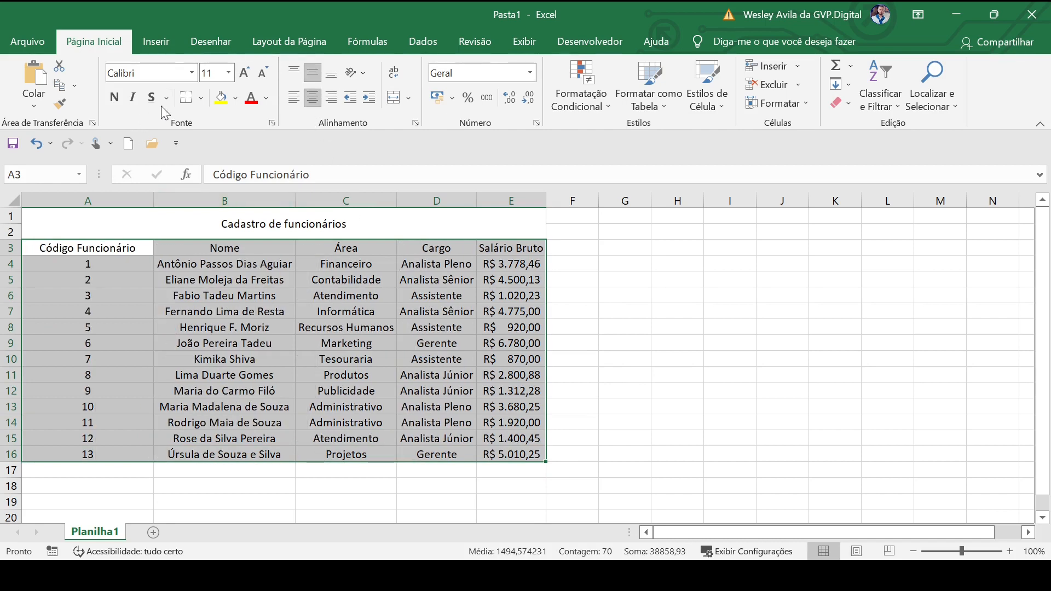
# Step: Apply all borders to the table in A3:E16 and thick outside borders around the whole block A1:E16
pyautogui.click(201, 98)
pyautogui.click(209, 248)
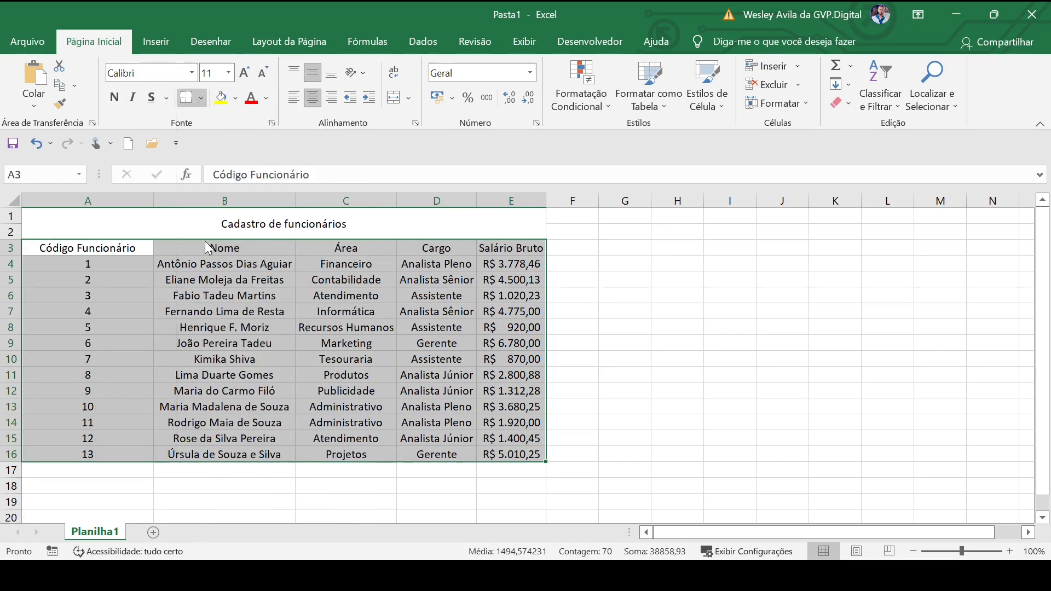
pyautogui.moveTo(185, 227); pyautogui.dragTo(202, 460)
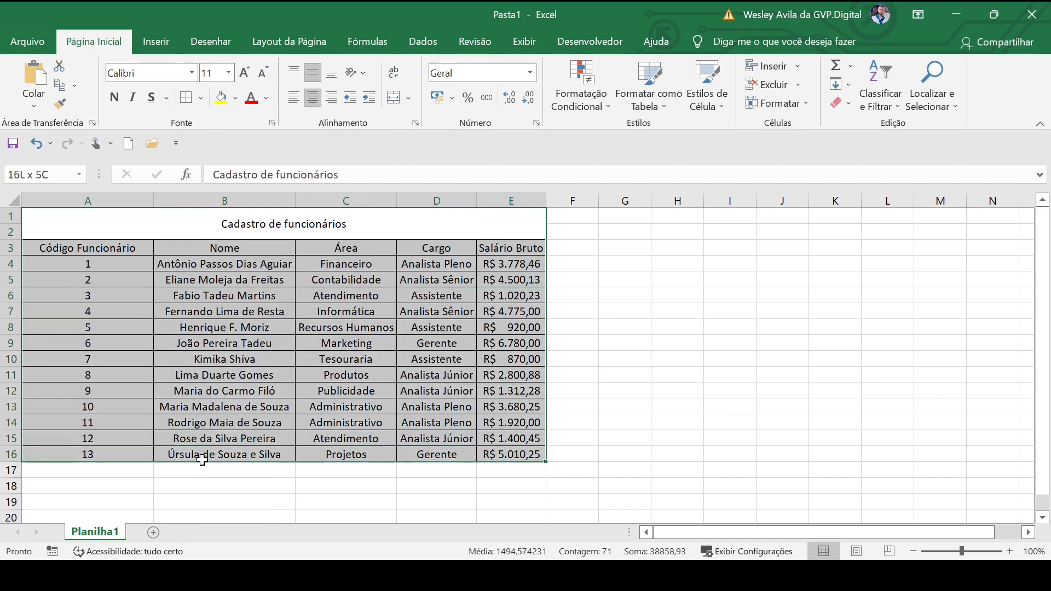
pyautogui.click(200, 98)
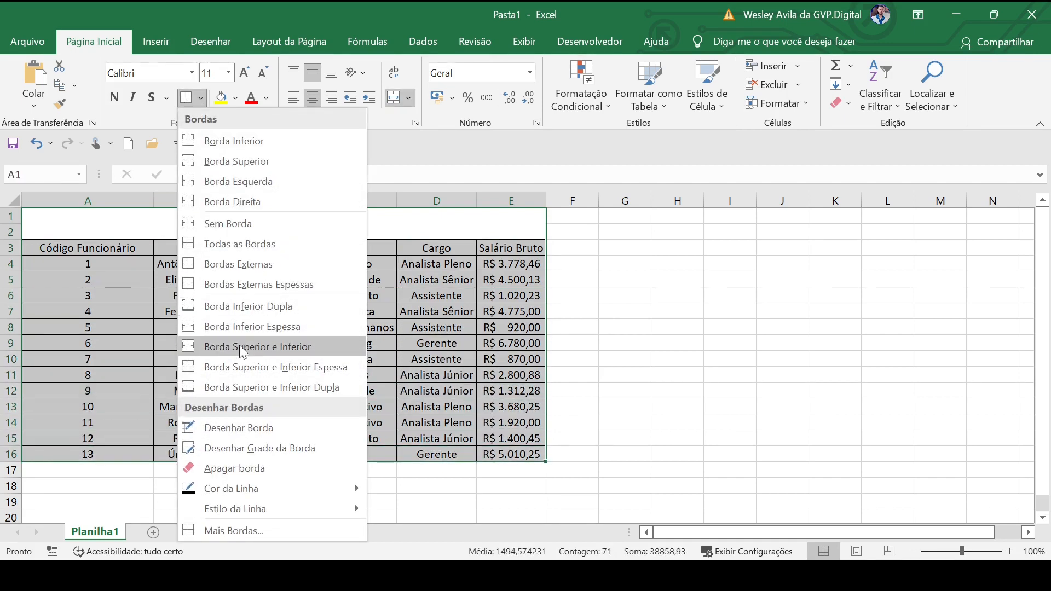
pyautogui.click(246, 284)
pyautogui.click(694, 396)
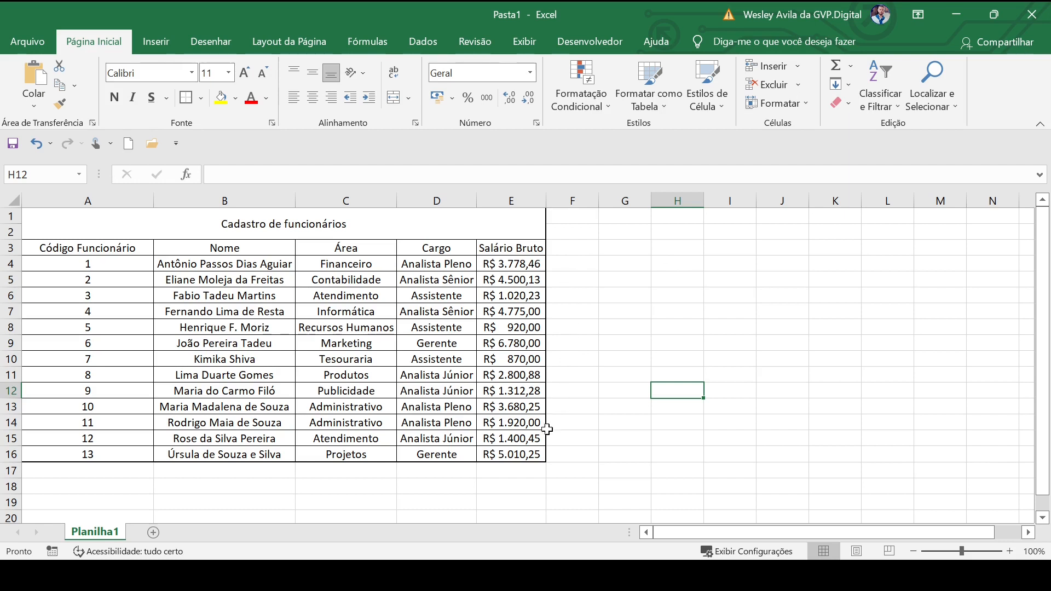
pyautogui.moveTo(56, 266); pyautogui.dragTo(527, 455)
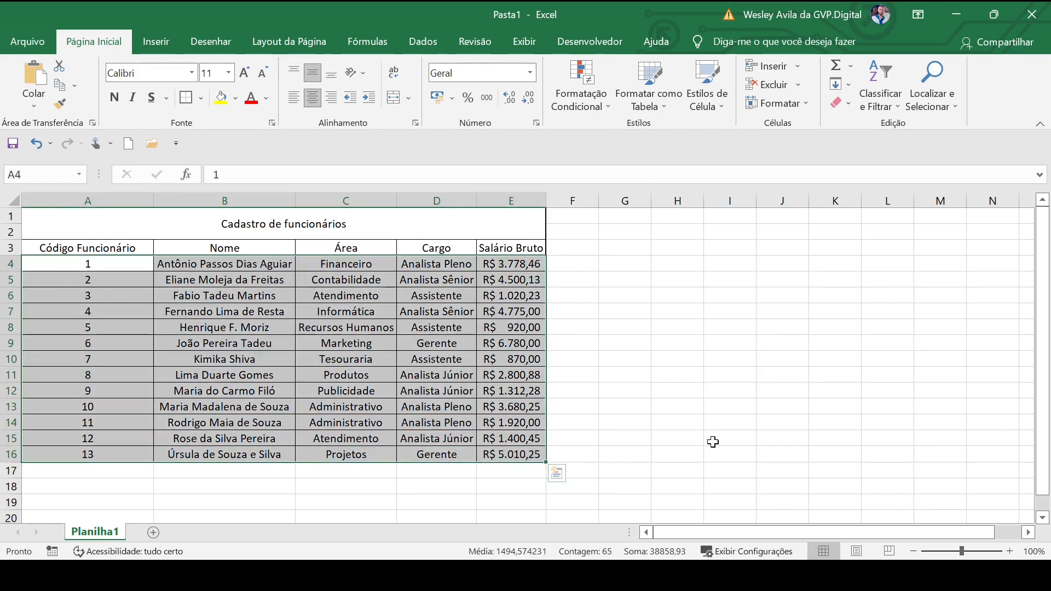
pyautogui.click(891, 111)
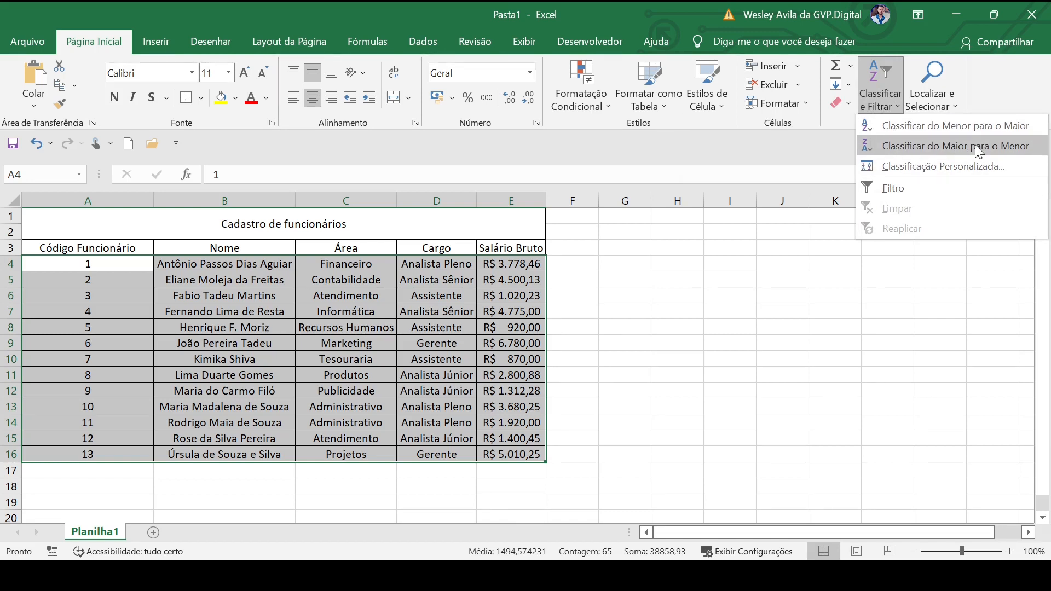
pyautogui.press('Escape')
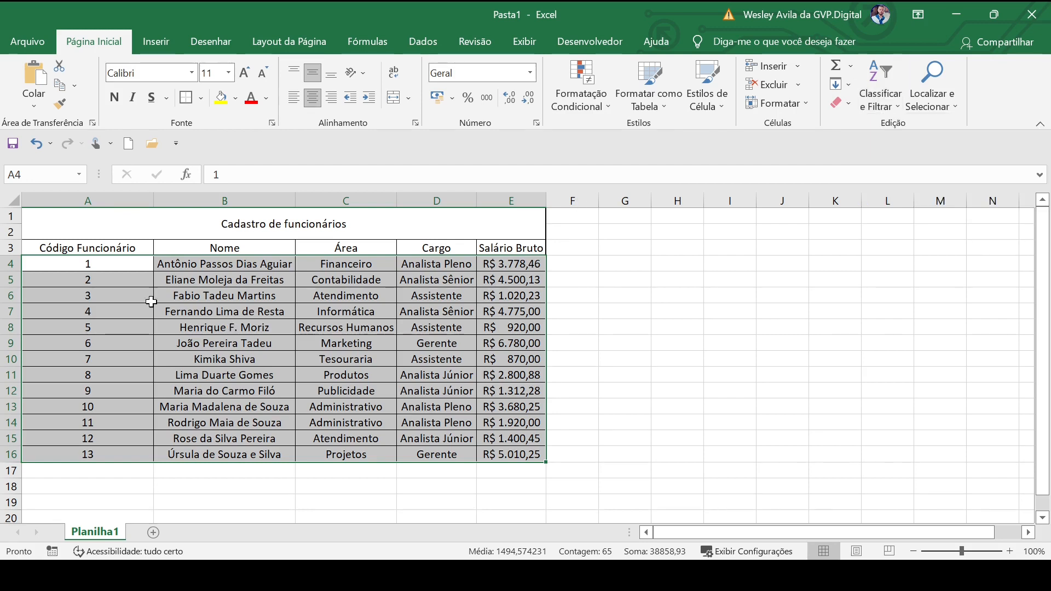
pyautogui.click(78, 264)
pyautogui.moveTo(75, 262); pyautogui.dragTo(85, 453)
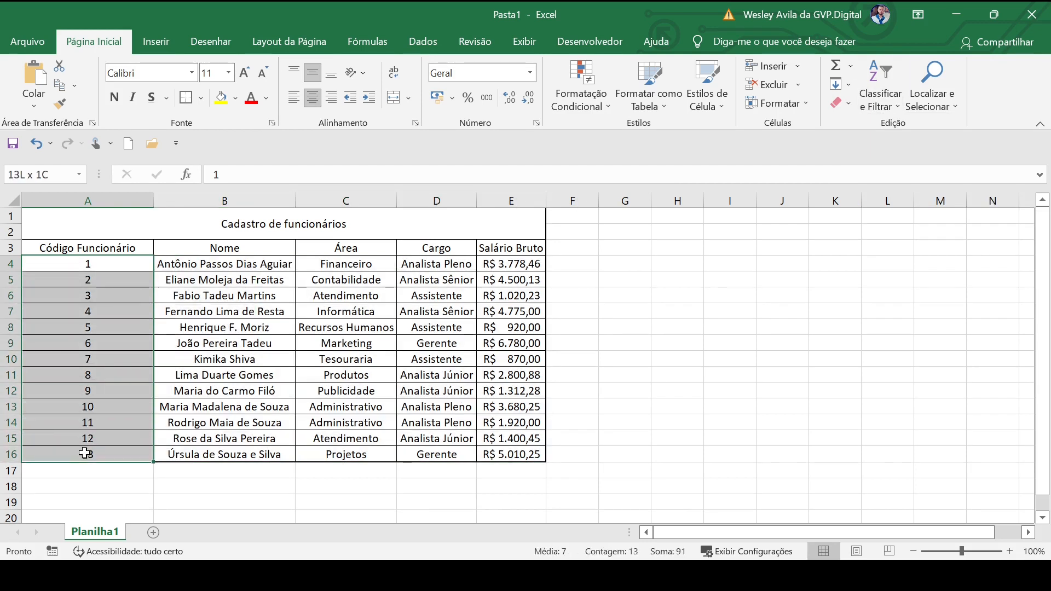
pyautogui.click(895, 108)
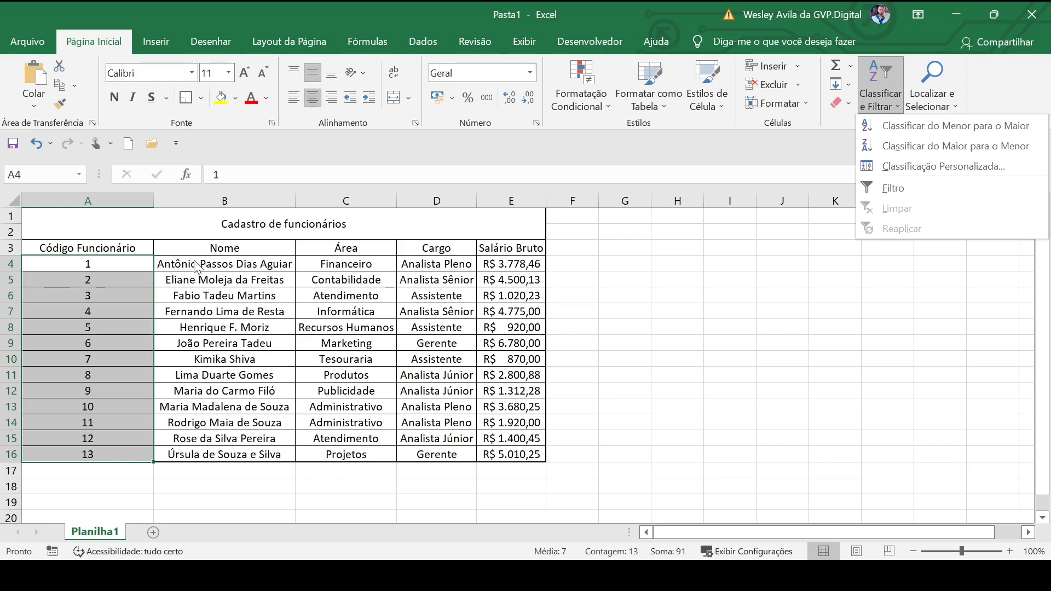
pyautogui.press('Escape')
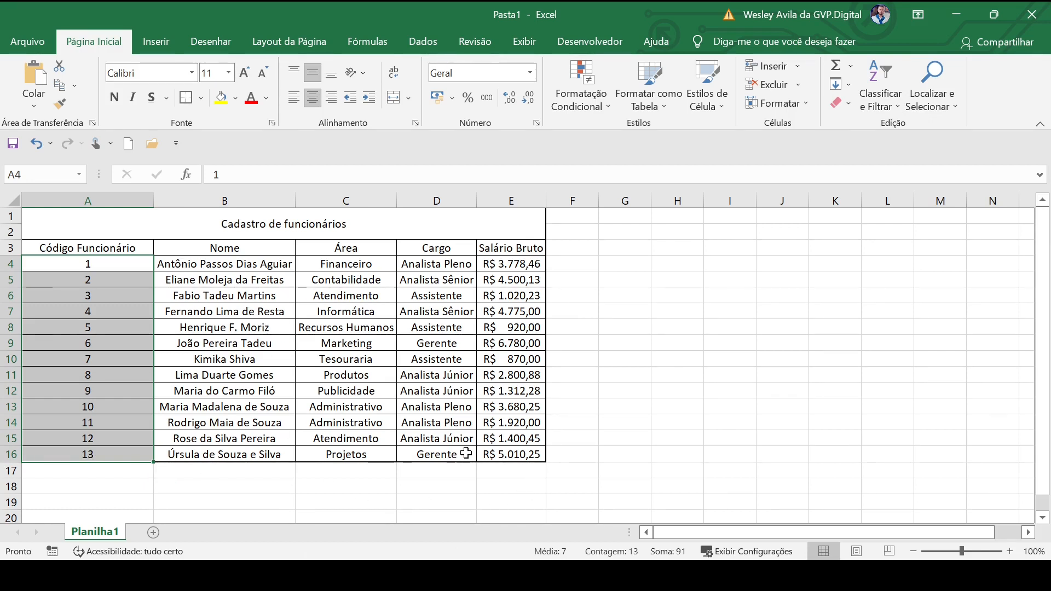
pyautogui.click(76, 263)
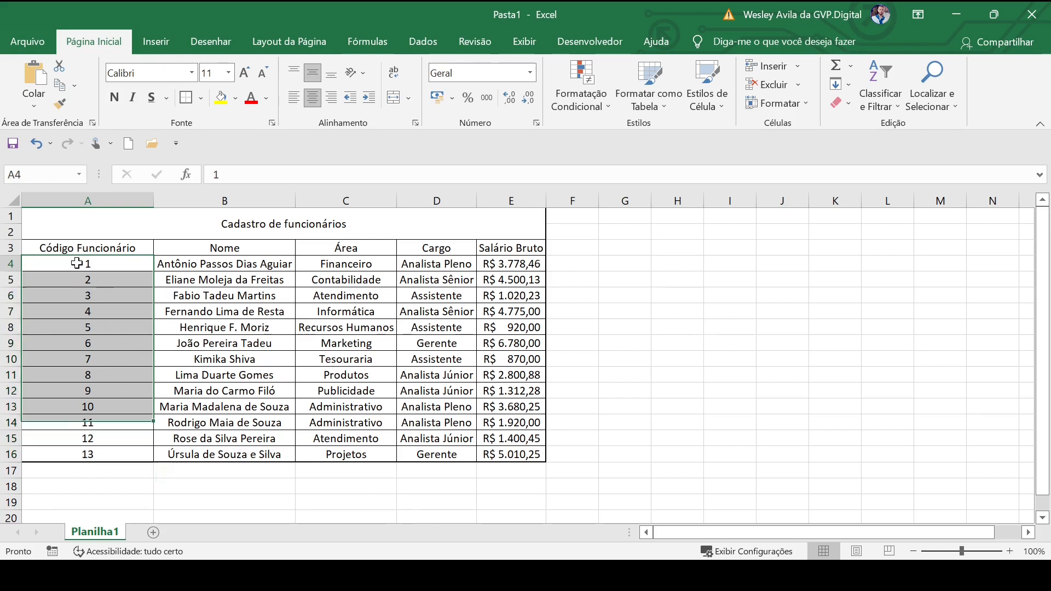
# Step: Sort the employee records in A4:E16 by code from largest to smallest, and back from smallest to largest
pyautogui.moveTo(77, 264); pyautogui.dragTo(532, 455)
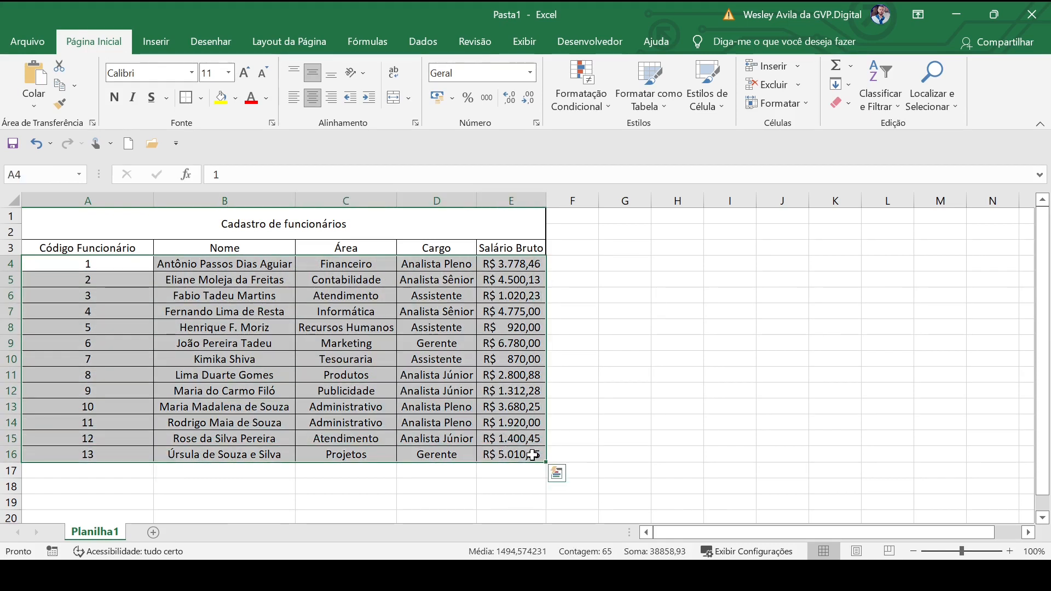
pyautogui.click(880, 108)
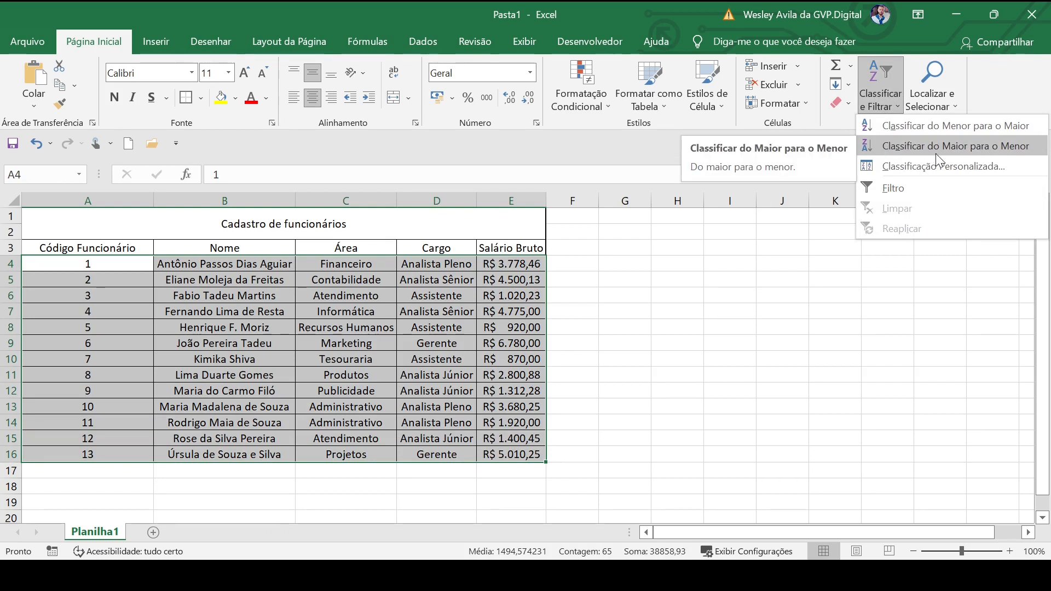
pyautogui.click(955, 154)
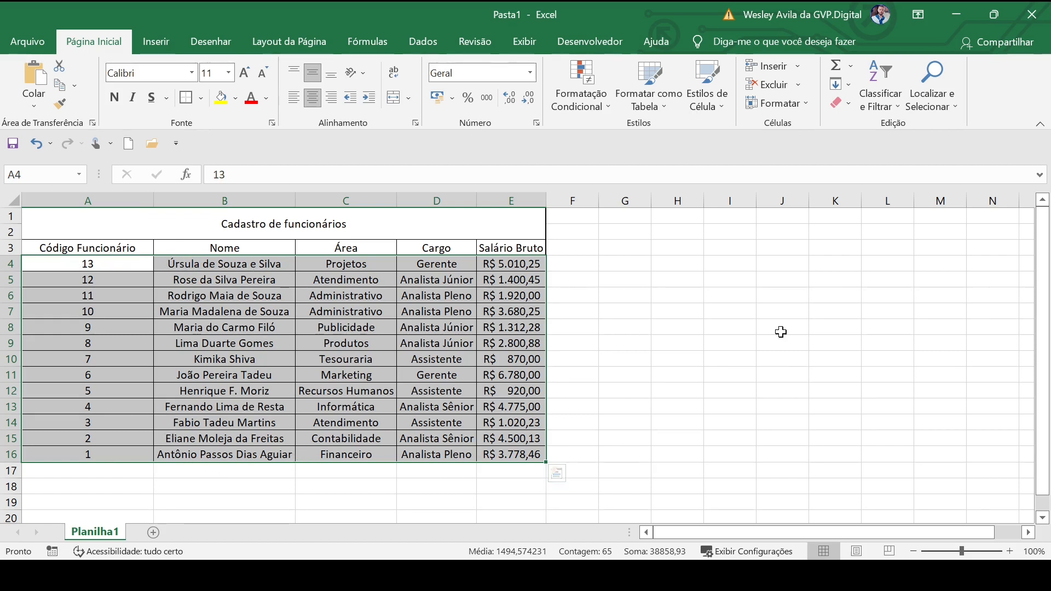
pyautogui.click(886, 96)
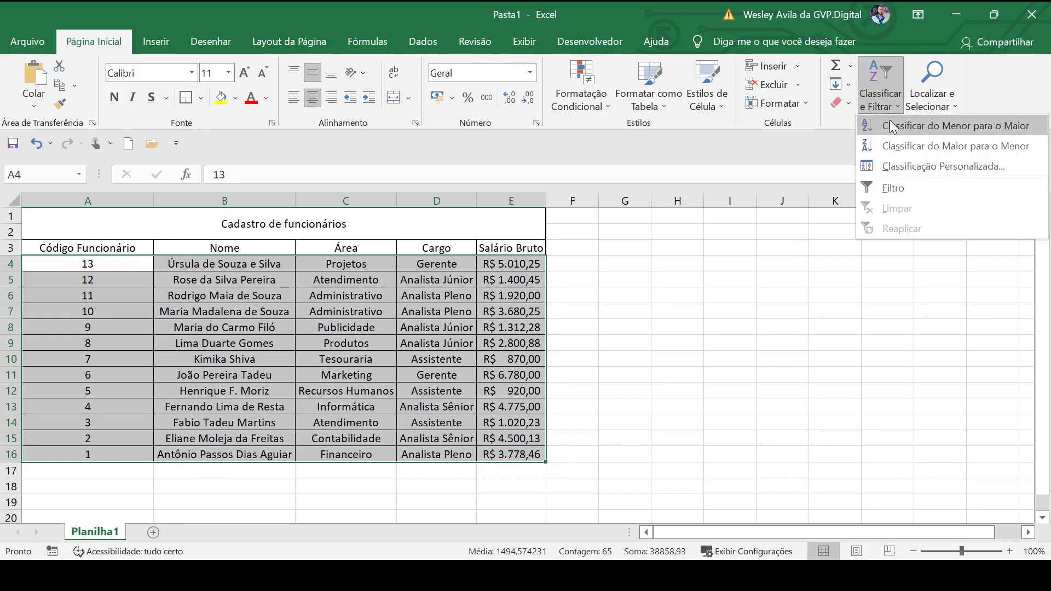
pyautogui.click(889, 120)
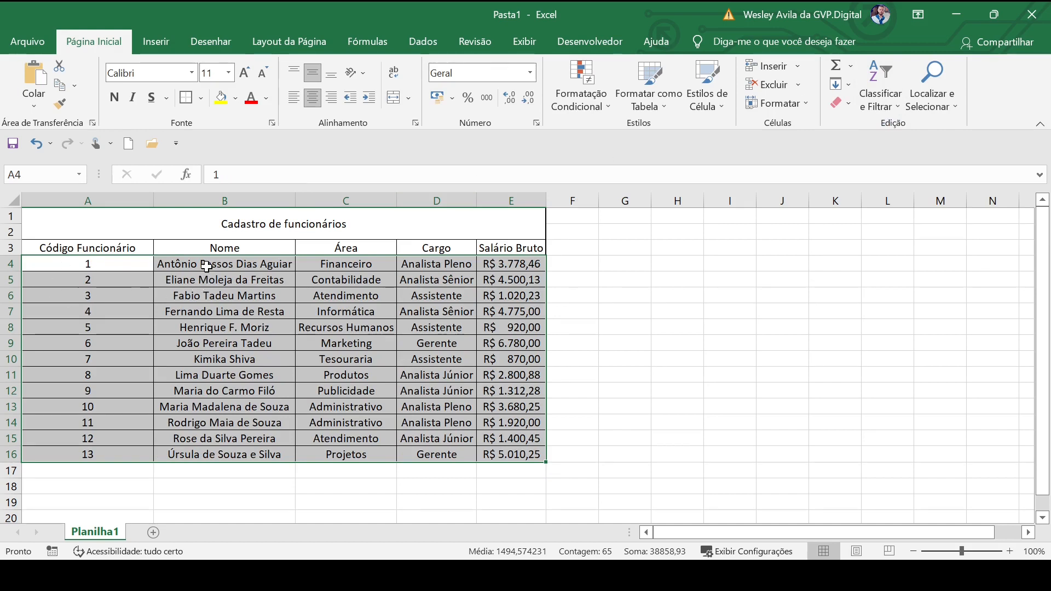
pyautogui.moveTo(207, 264); pyautogui.dragTo(495, 450)
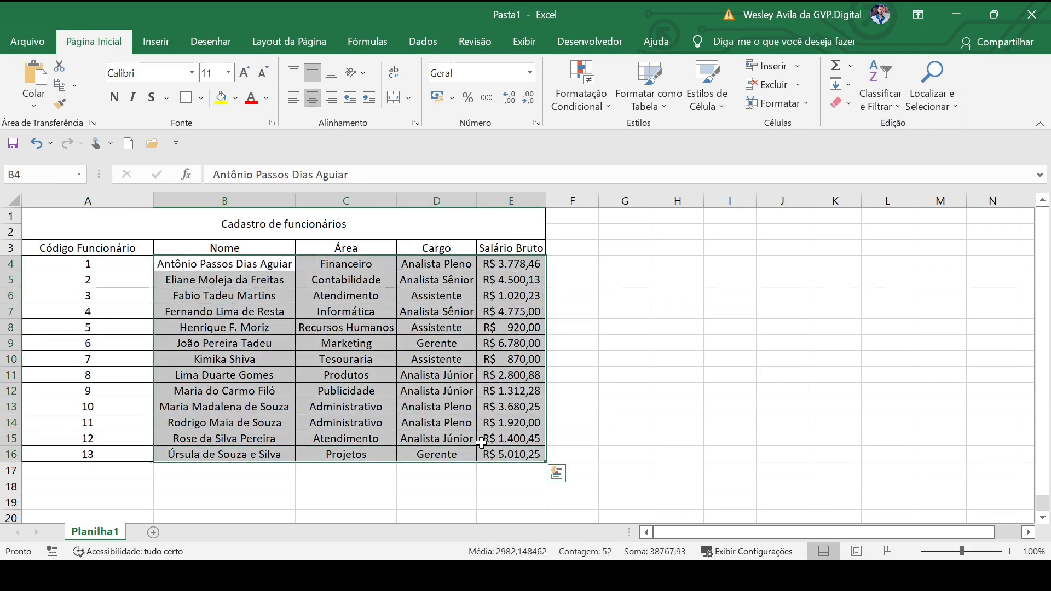
pyautogui.click(883, 98)
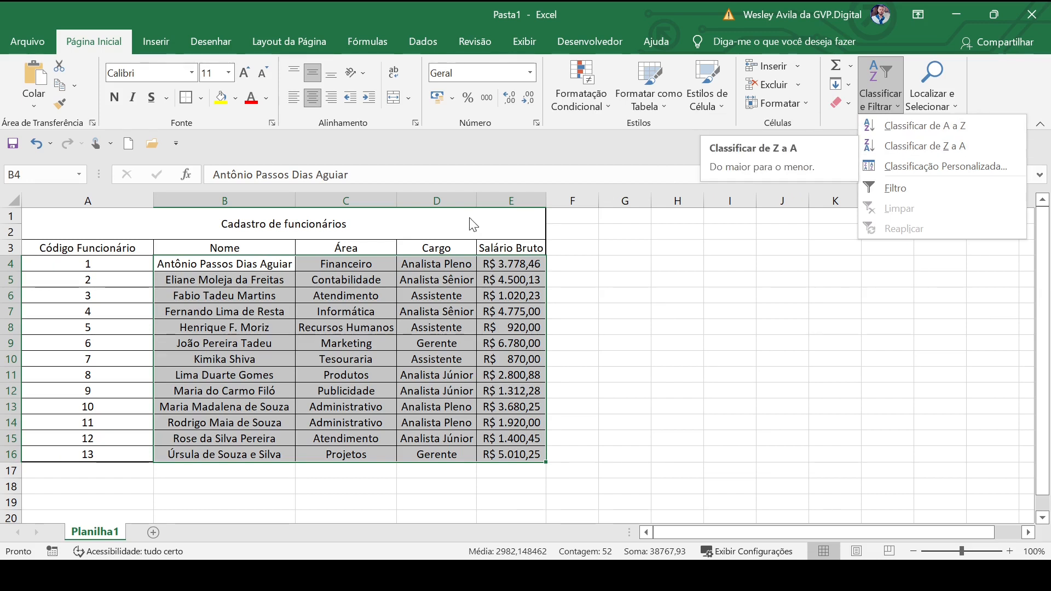
pyautogui.click(267, 282)
pyautogui.click(204, 273)
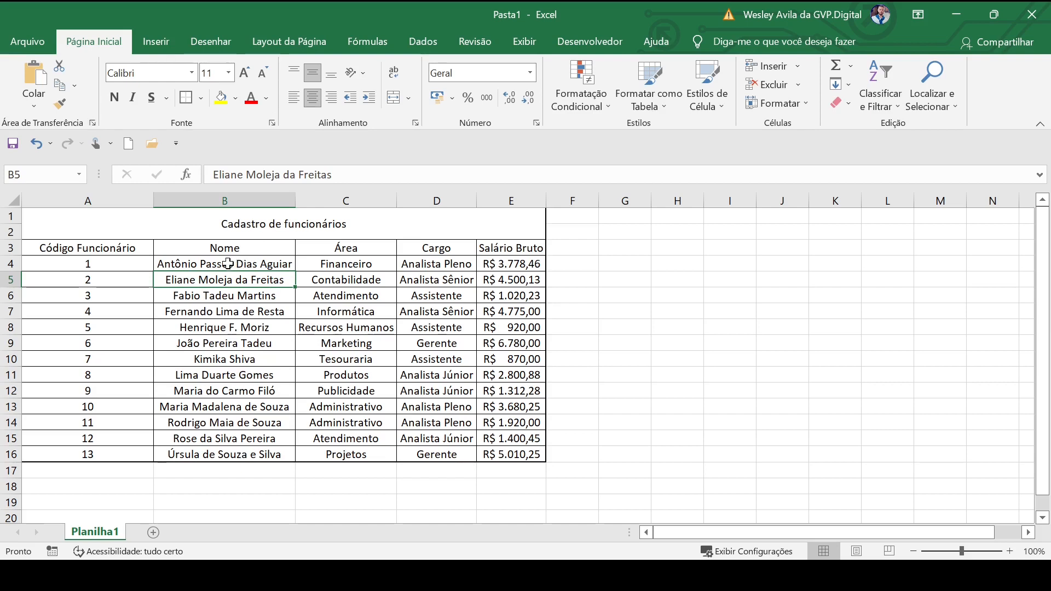
pyautogui.moveTo(228, 263); pyautogui.dragTo(246, 455)
pyautogui.click(449, 281)
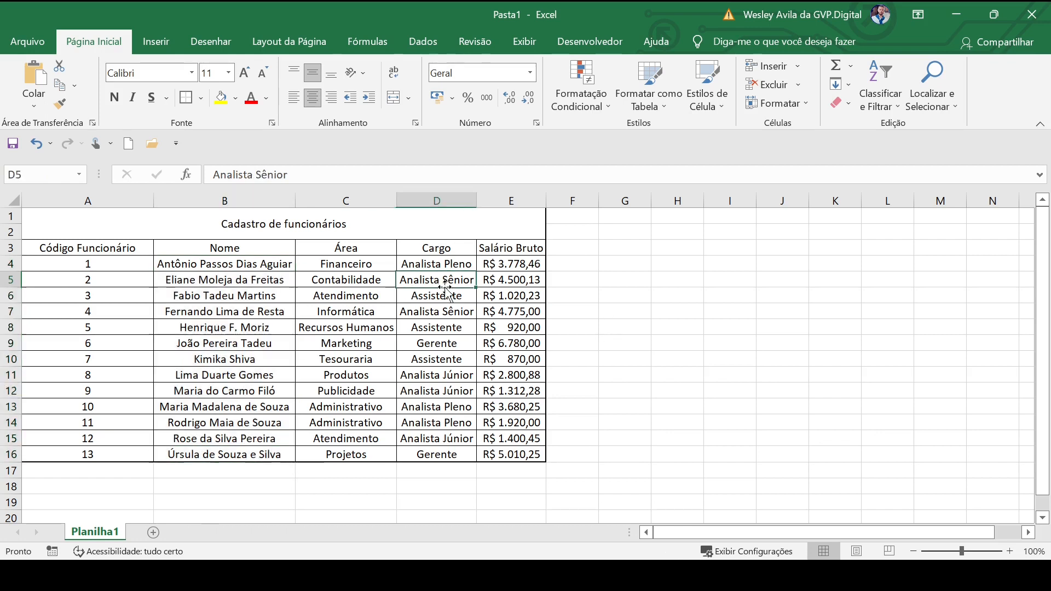
pyautogui.click(201, 265)
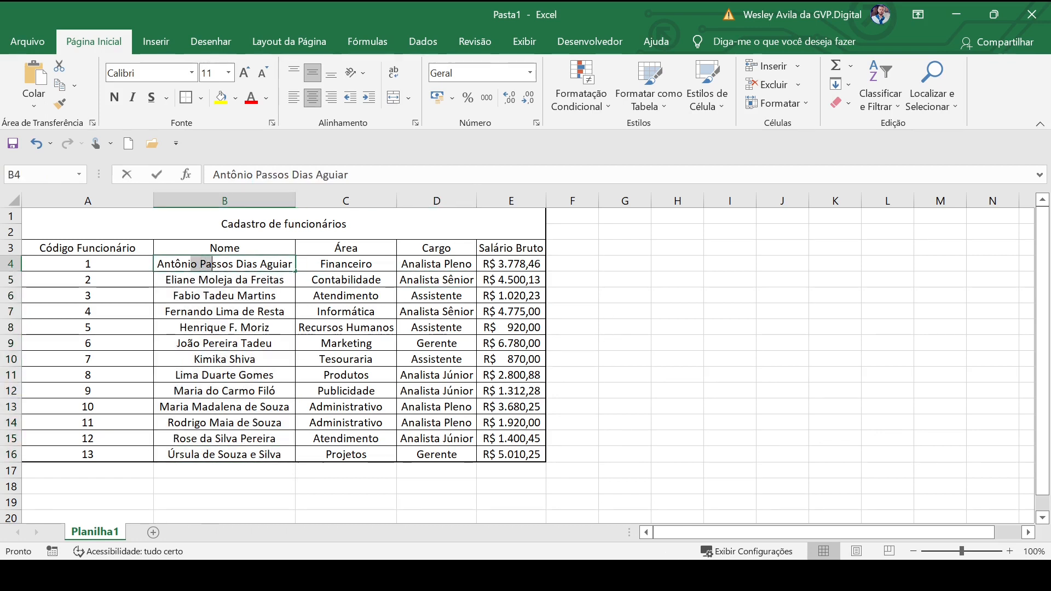
pyautogui.press('Down')
pyautogui.press('Down')
pyautogui.press('Down')
pyautogui.press('Down')
pyautogui.press('Down')
pyautogui.press('Down')
pyautogui.moveTo(177, 264); pyautogui.dragTo(255, 450)
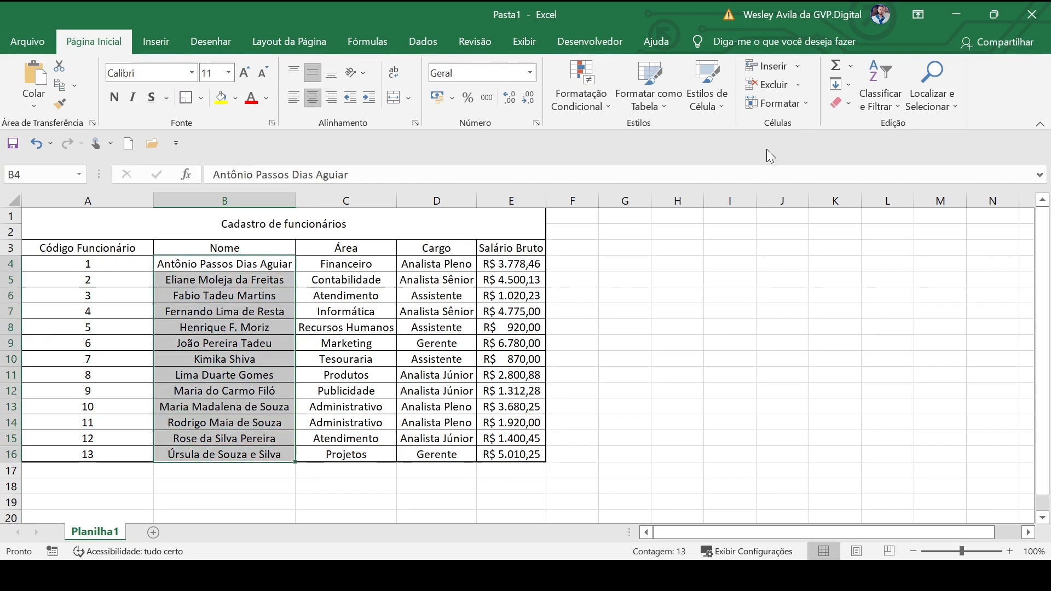
pyautogui.click(166, 264)
# Step: Sort the range B4:E16 by name from A to Z, leaving out the code column
pyautogui.moveTo(165, 263); pyautogui.dragTo(490, 455)
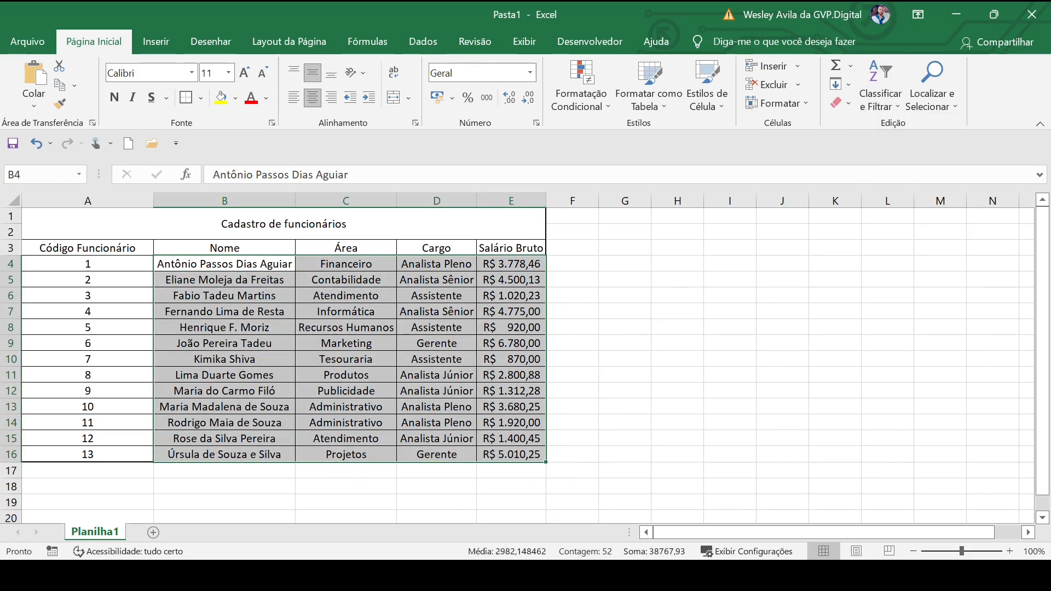
pyautogui.click(872, 111)
pyautogui.click(878, 130)
pyautogui.moveTo(234, 342); pyautogui.dragTo(274, 414)
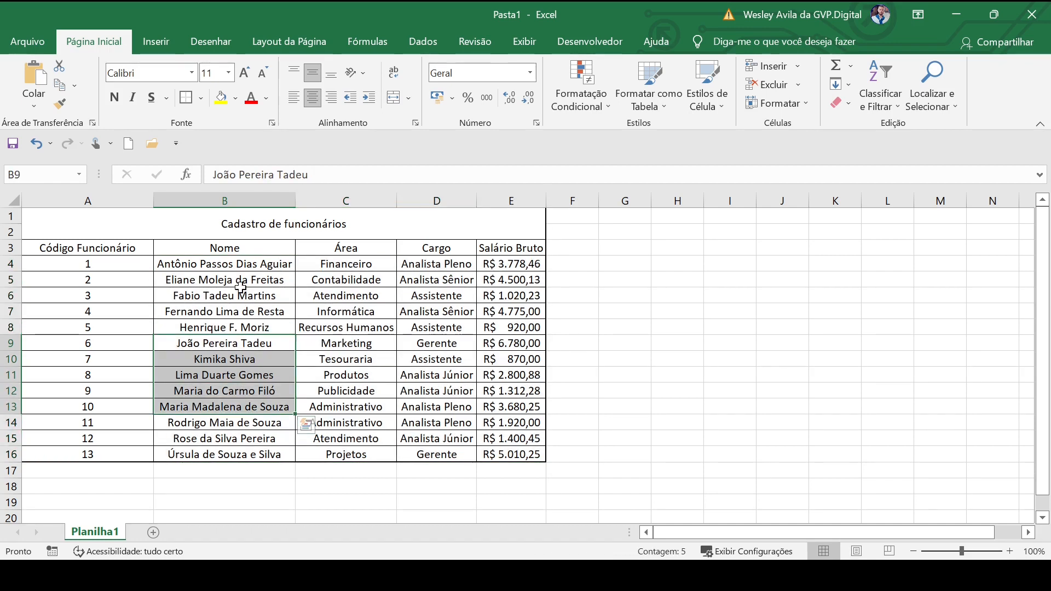
pyautogui.click(241, 295)
pyautogui.moveTo(241, 265); pyautogui.dragTo(251, 456)
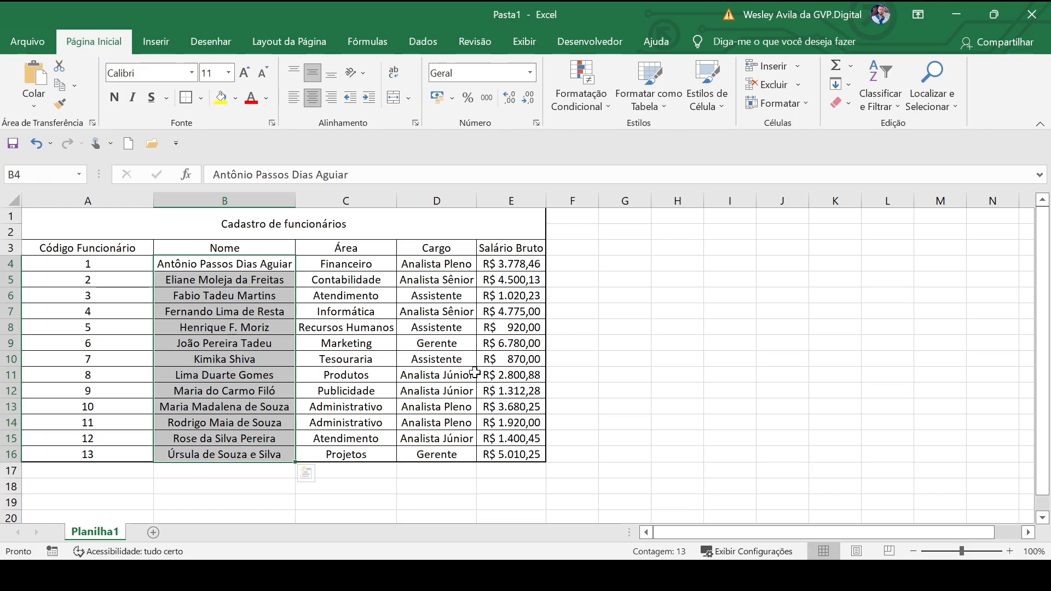
pyautogui.hotkey('ctrl', 'shift', 'Right')
# Step: Undo the recent sorts back to descending code order, and sort A4:E16 by code from smallest to largest
pyautogui.click(616, 364)
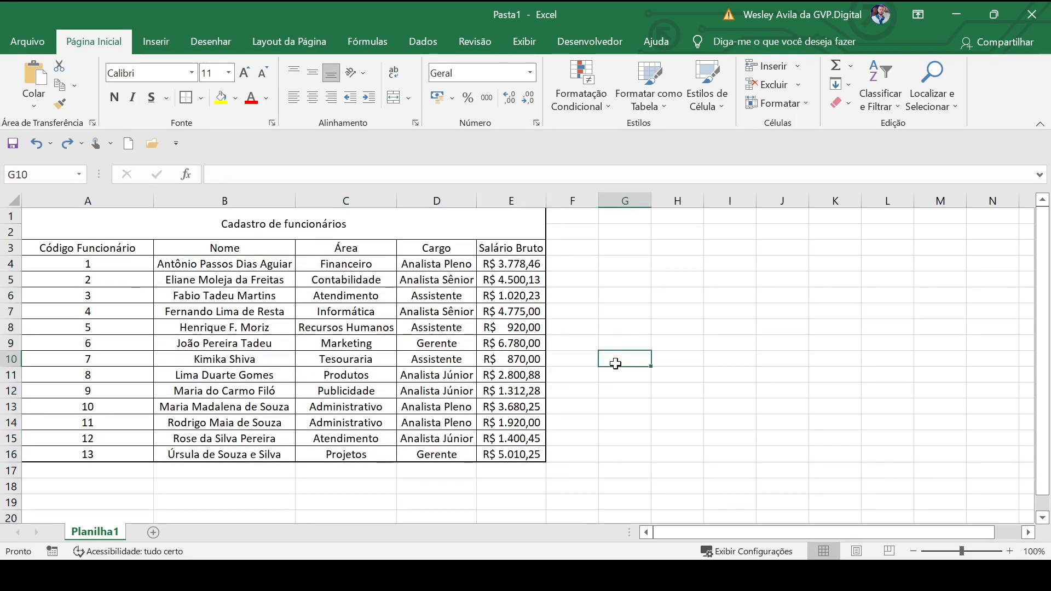
pyautogui.hotkey('ctrl', 'shift', 'c')
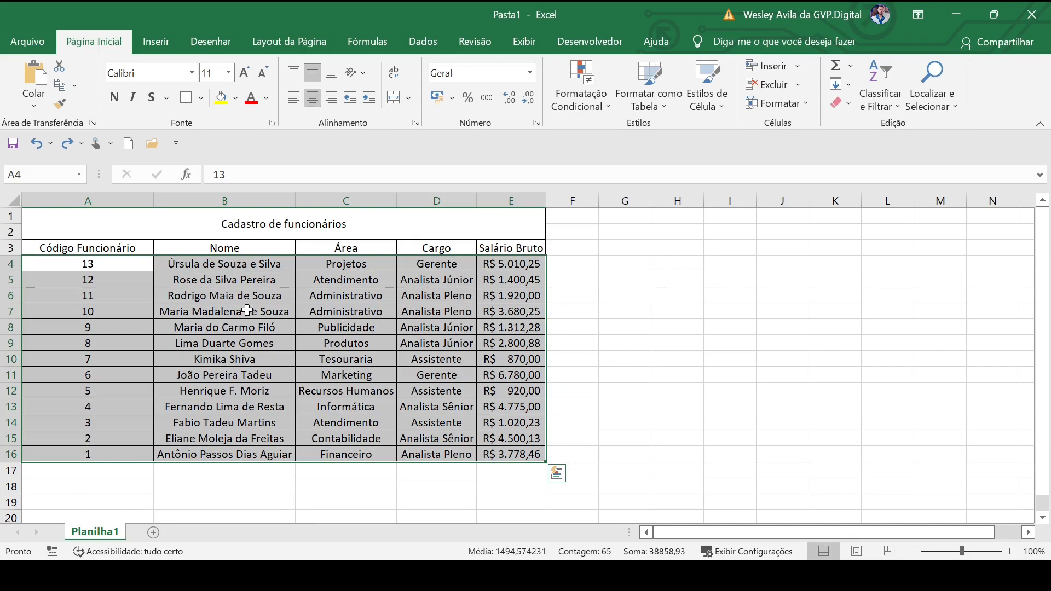
pyautogui.click(882, 108)
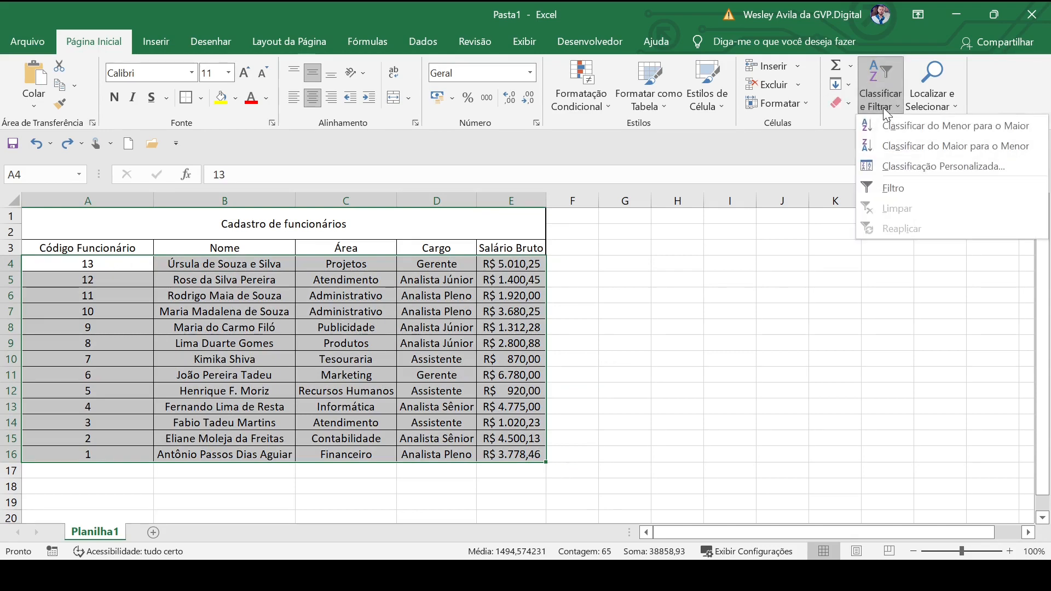
pyautogui.click(930, 127)
# Step: Sort the names with their area, position and salary in B4:E16 from A to Z
pyautogui.click(266, 306)
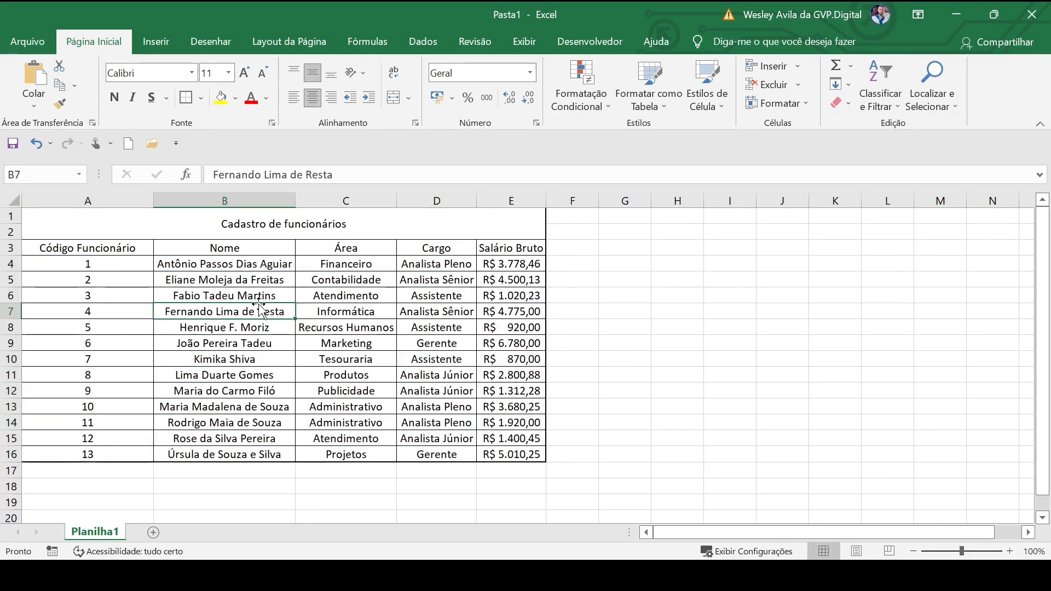
pyautogui.moveTo(215, 264); pyautogui.dragTo(527, 459)
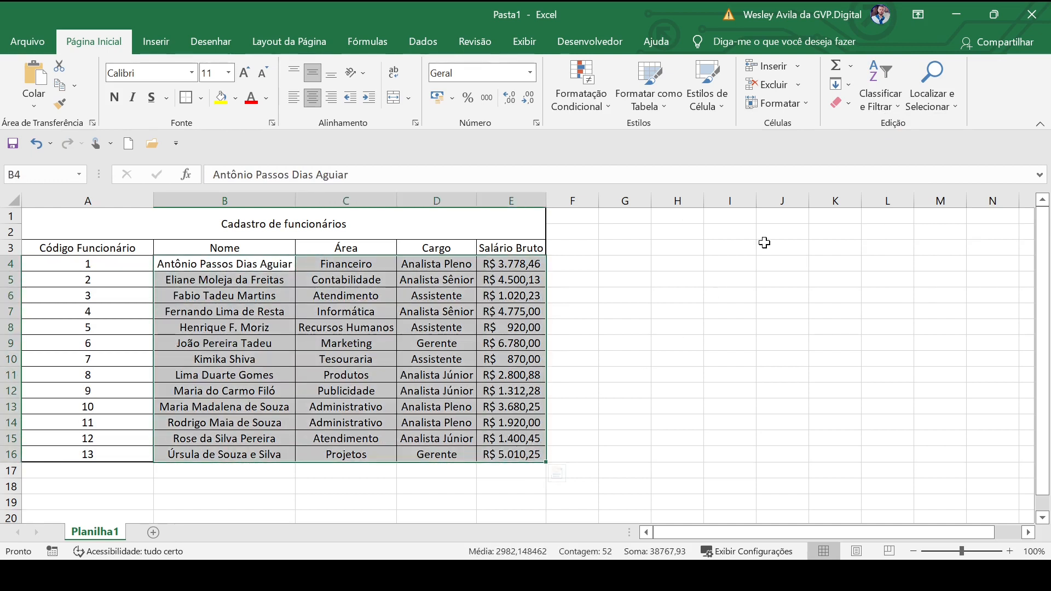
pyautogui.click(881, 99)
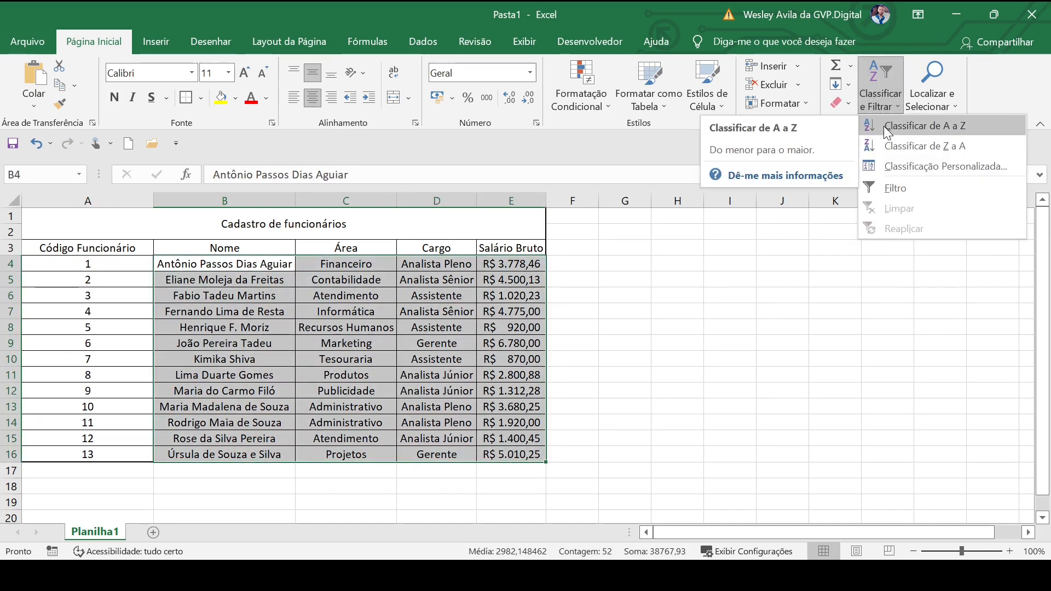
pyautogui.click(887, 132)
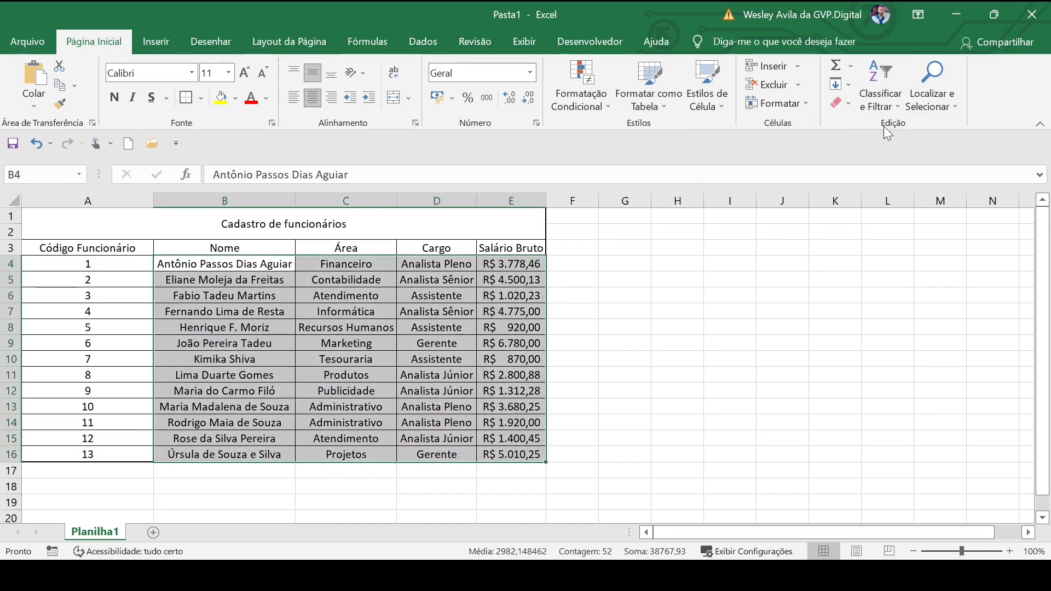
# Step: Try sorting B4:E16 by name from Z to A without the code column, and undo that sort
pyautogui.click(882, 113)
pyautogui.click(892, 148)
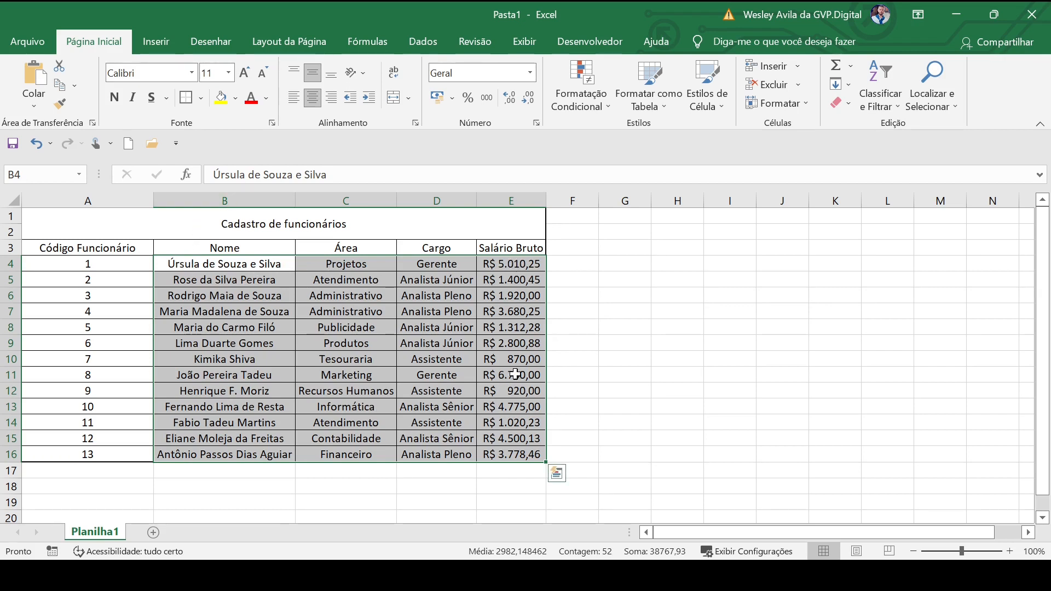
pyautogui.click(66, 263)
pyautogui.hotkey('ctrl', 'shift', 'Down')
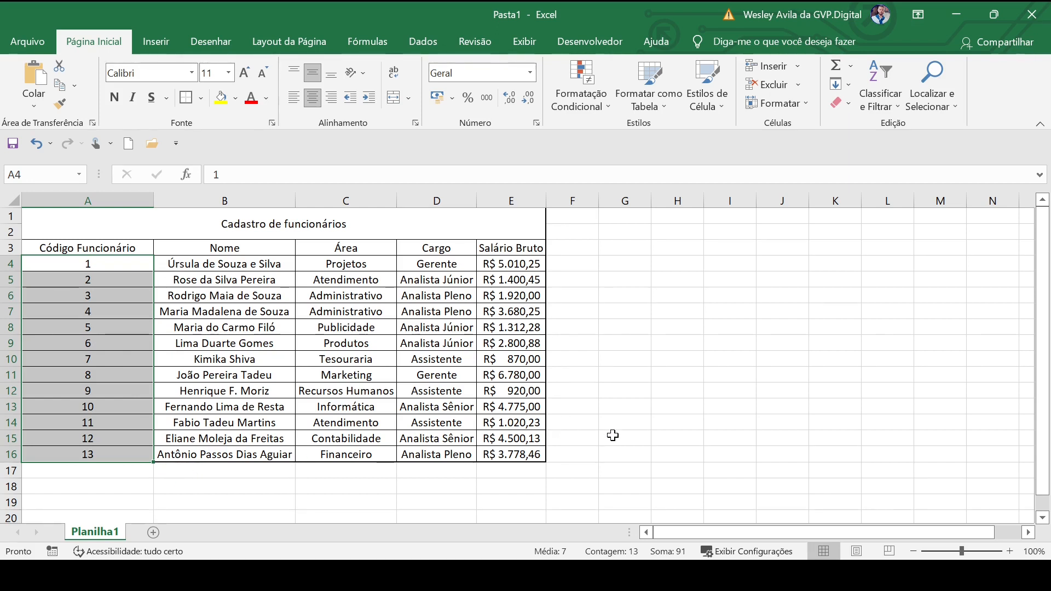
pyautogui.hotkey('ctrl', 'z')
pyautogui.click(621, 373)
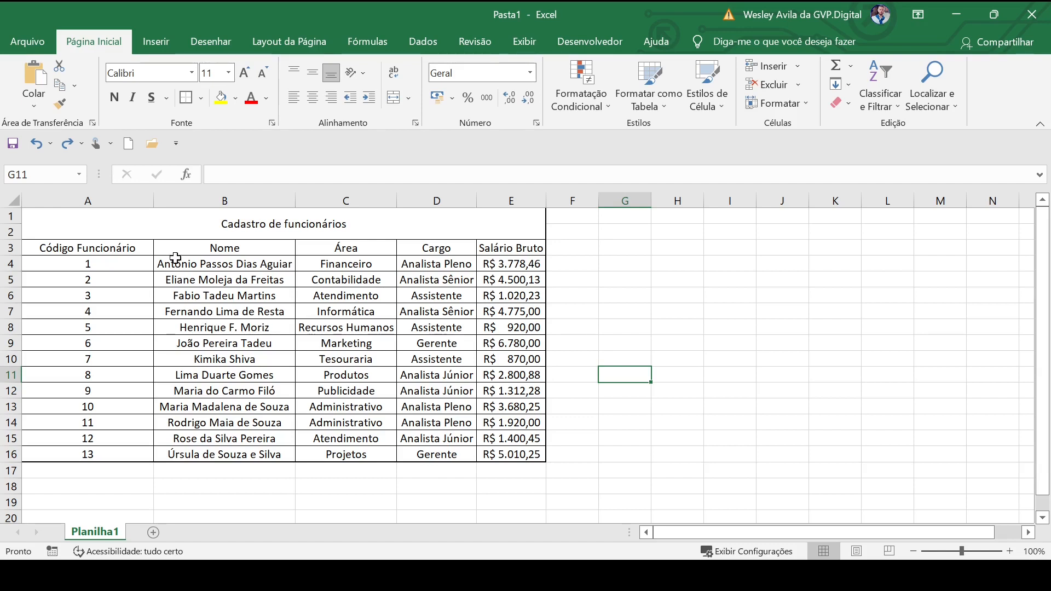
pyautogui.moveTo(176, 262); pyautogui.dragTo(511, 460)
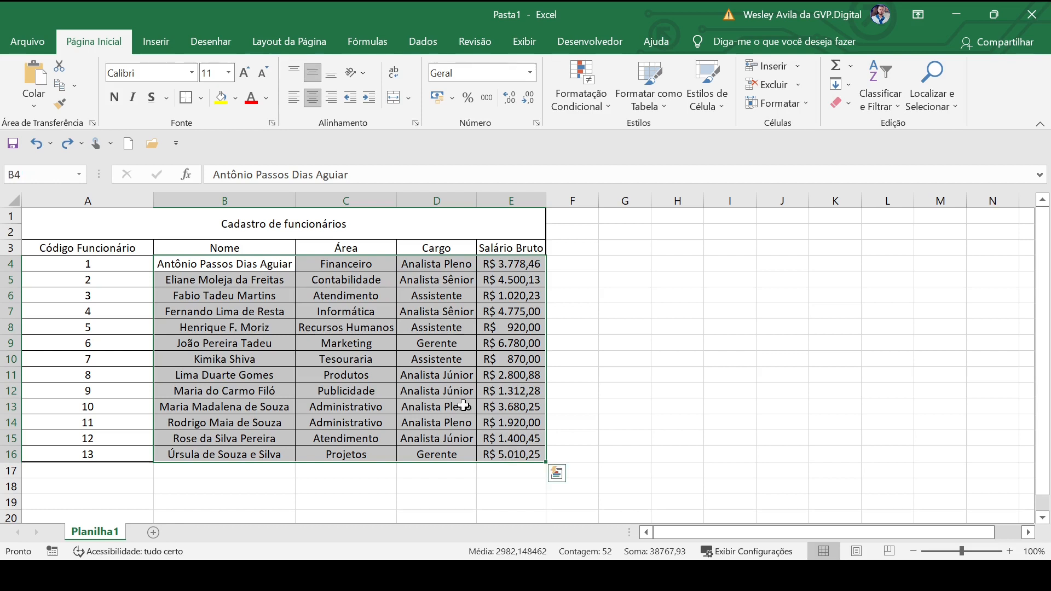
pyautogui.click(438, 376)
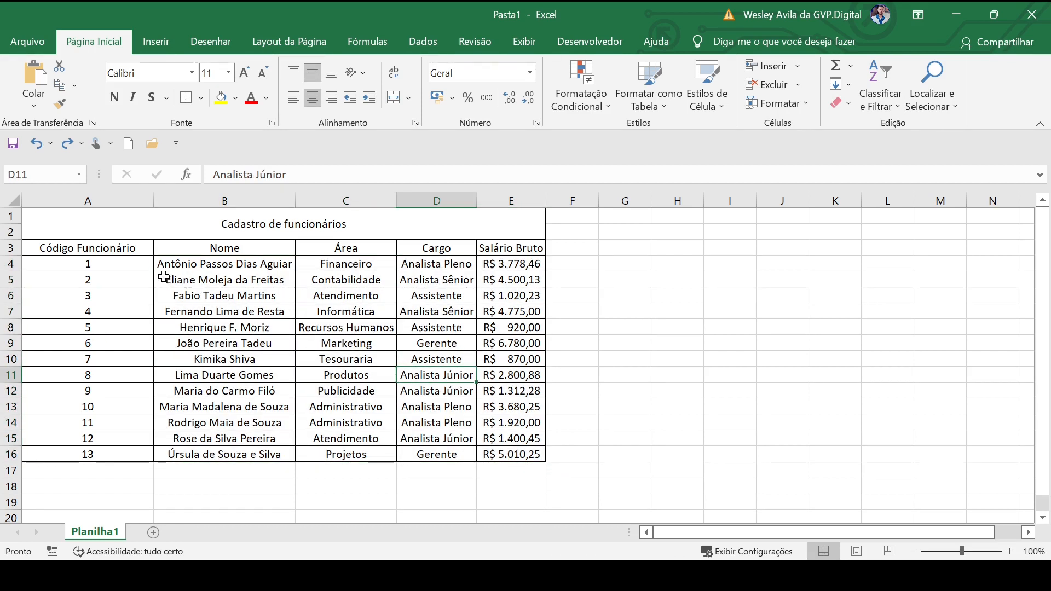
pyautogui.moveTo(52, 250); pyautogui.dragTo(88, 456)
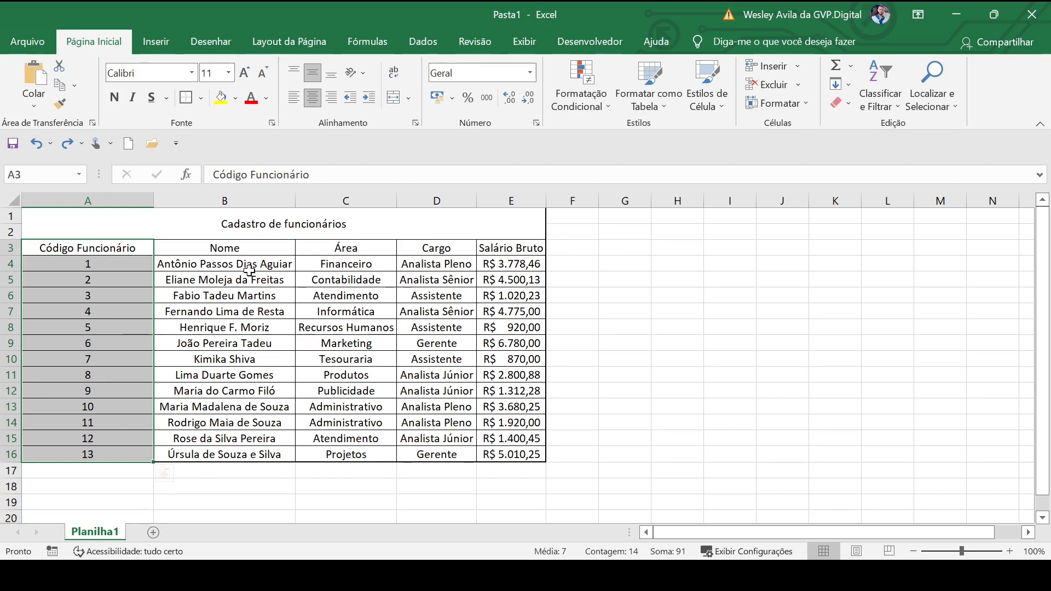
pyautogui.moveTo(186, 252); pyautogui.dragTo(226, 452)
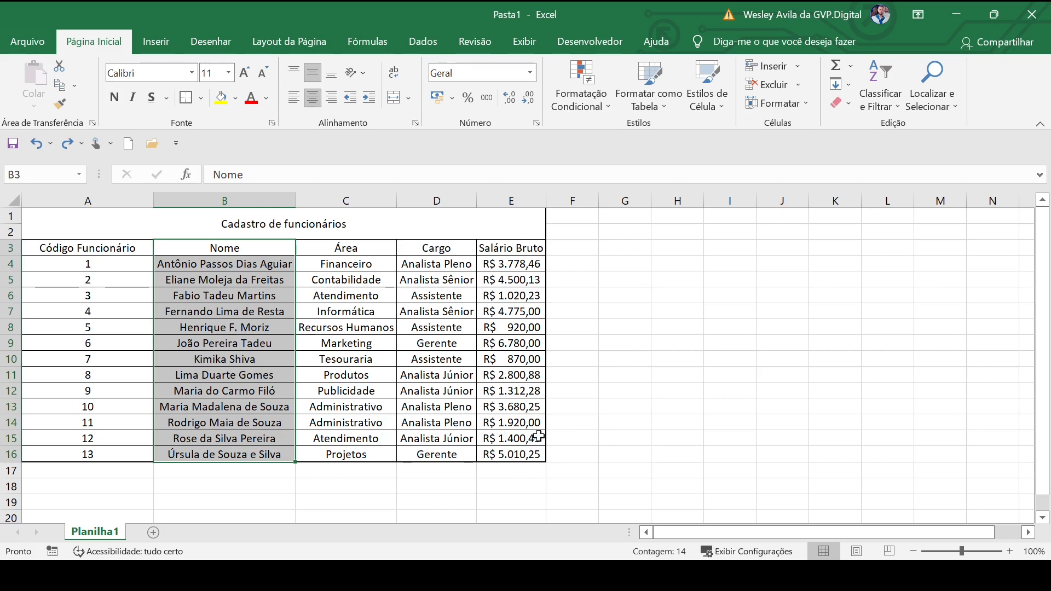
# Step: Unmerge the title cells A1:E2 and move the Nome column in front of the Código Funcionário column
pyautogui.click(169, 227)
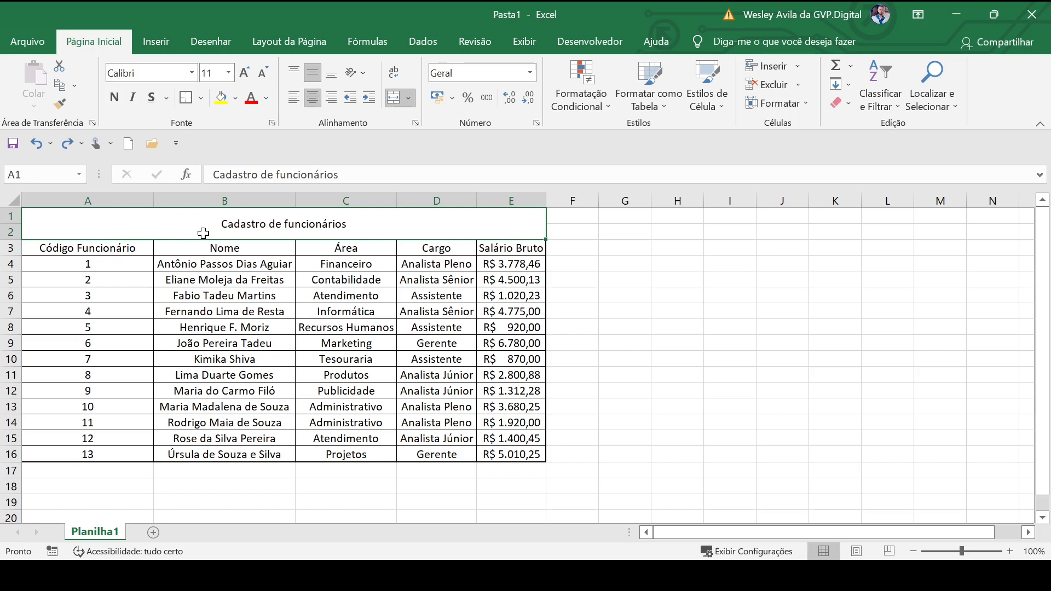
pyautogui.click(394, 98)
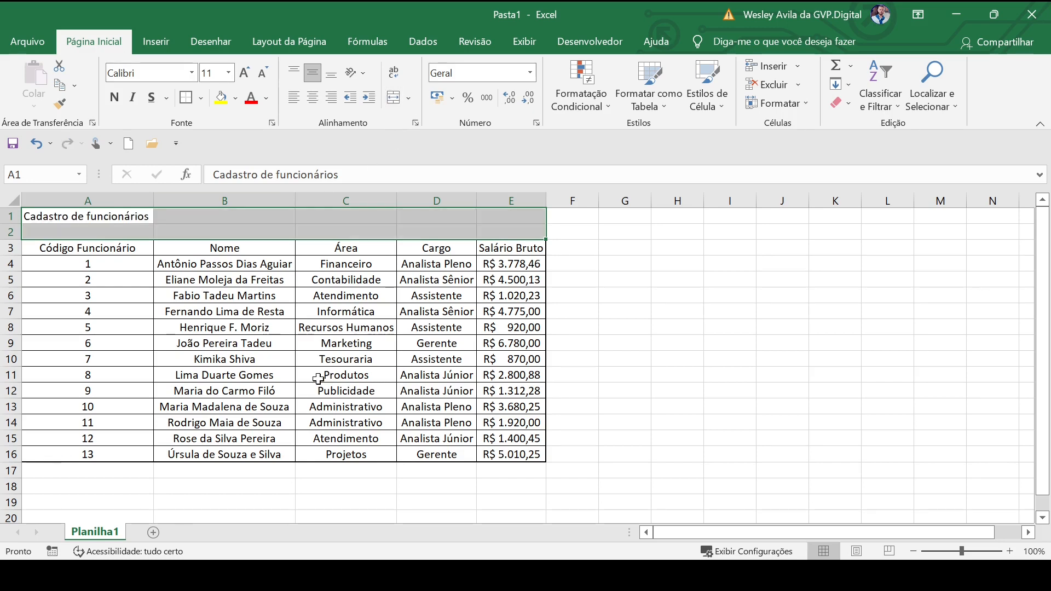
pyautogui.click(221, 200)
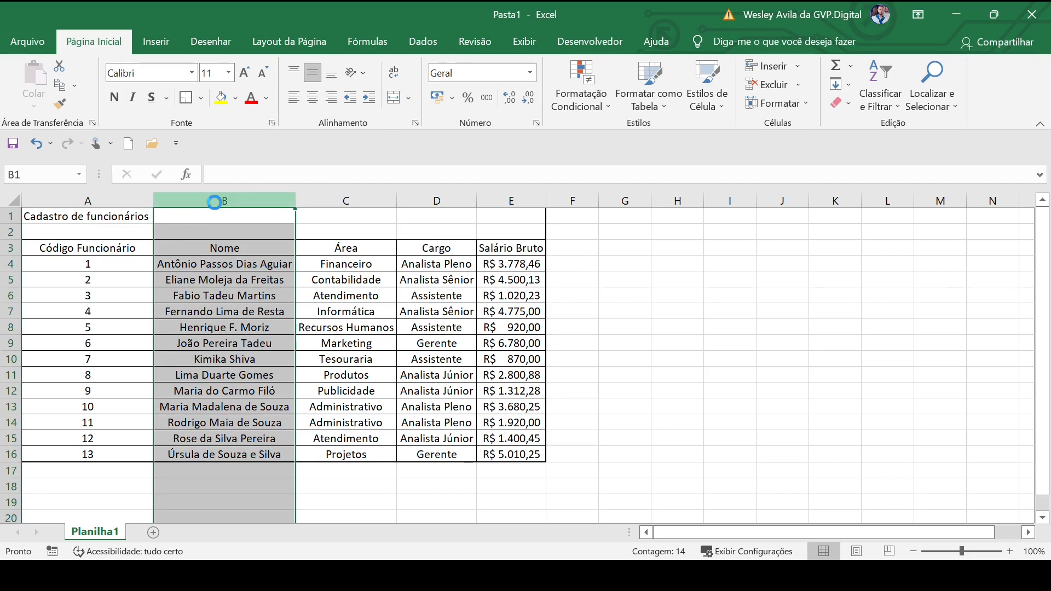
pyautogui.hotkey('ctrl', 'x')
pyautogui.rightClick(64, 199)
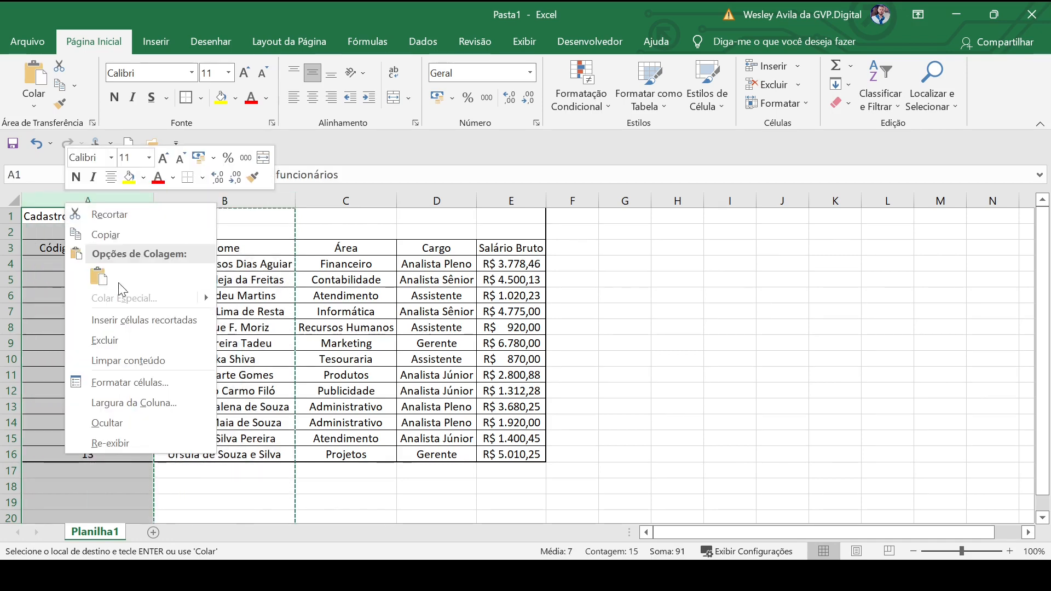
pyautogui.click(140, 319)
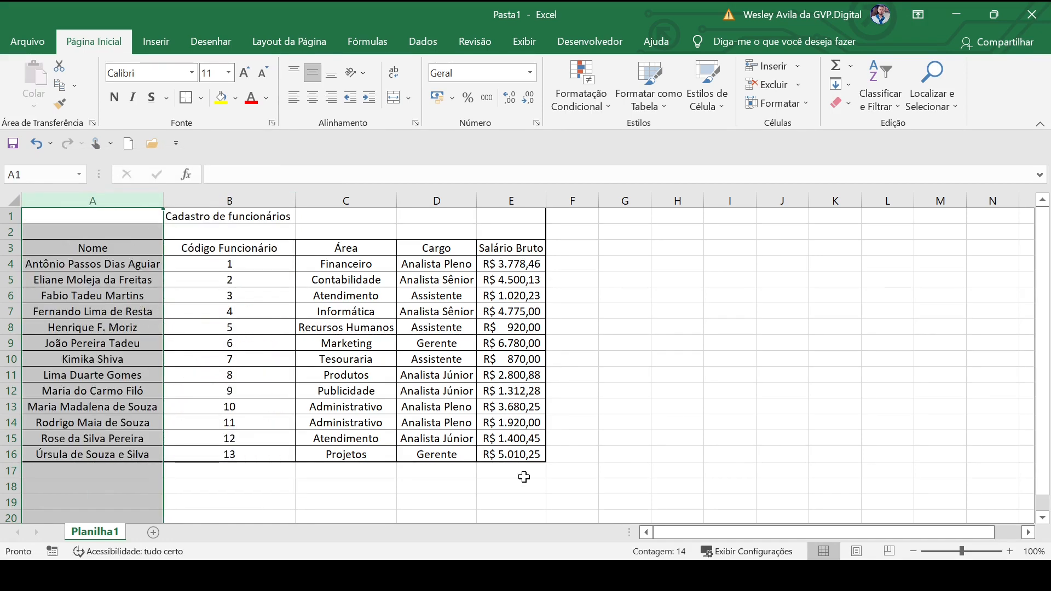
pyautogui.click(90, 252)
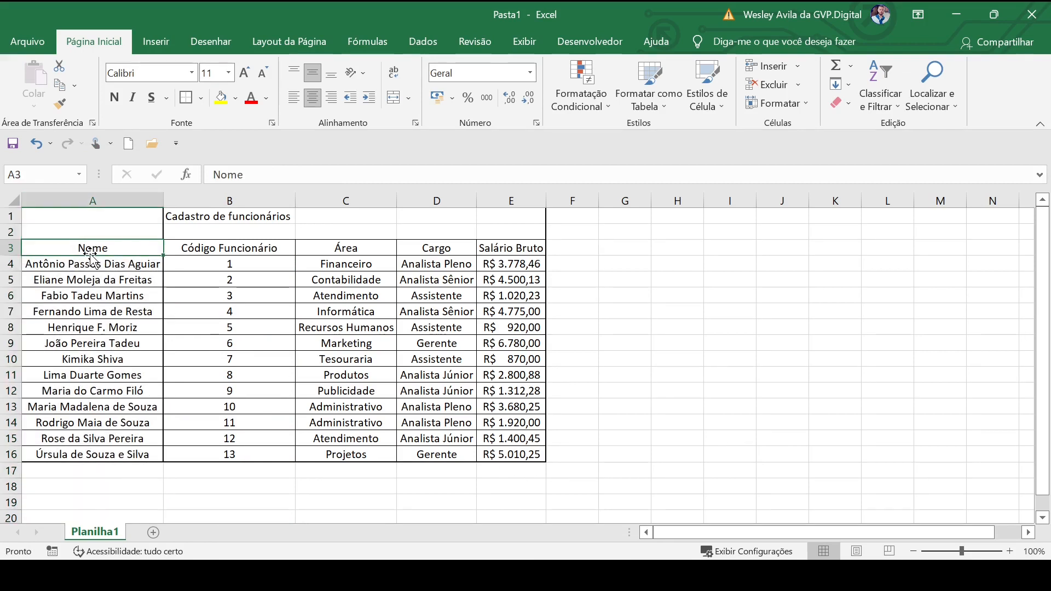
pyautogui.moveTo(90, 265); pyautogui.dragTo(95, 458)
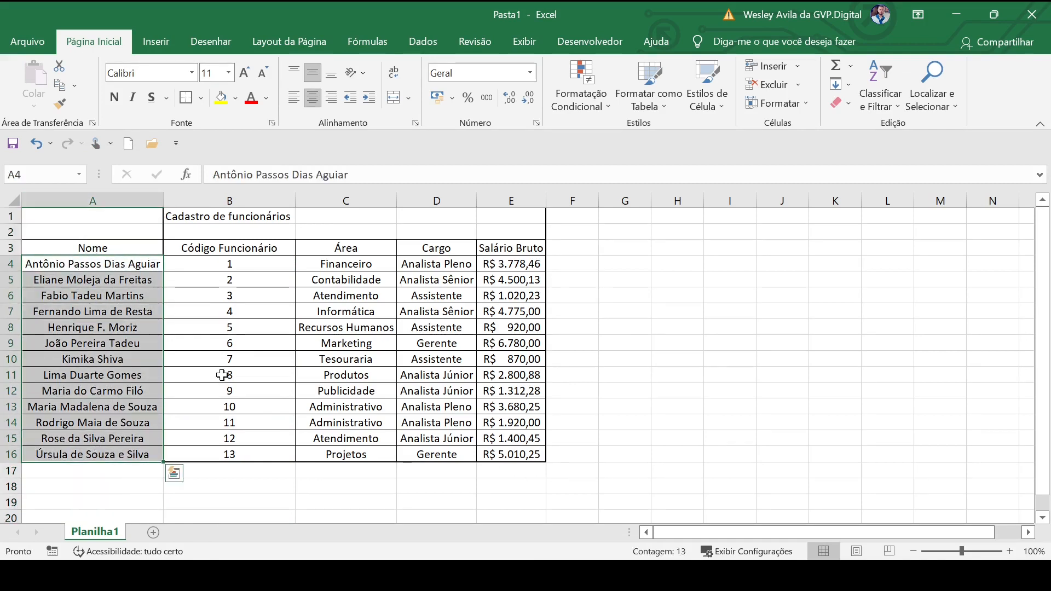
pyautogui.moveTo(236, 265); pyautogui.dragTo(239, 454)
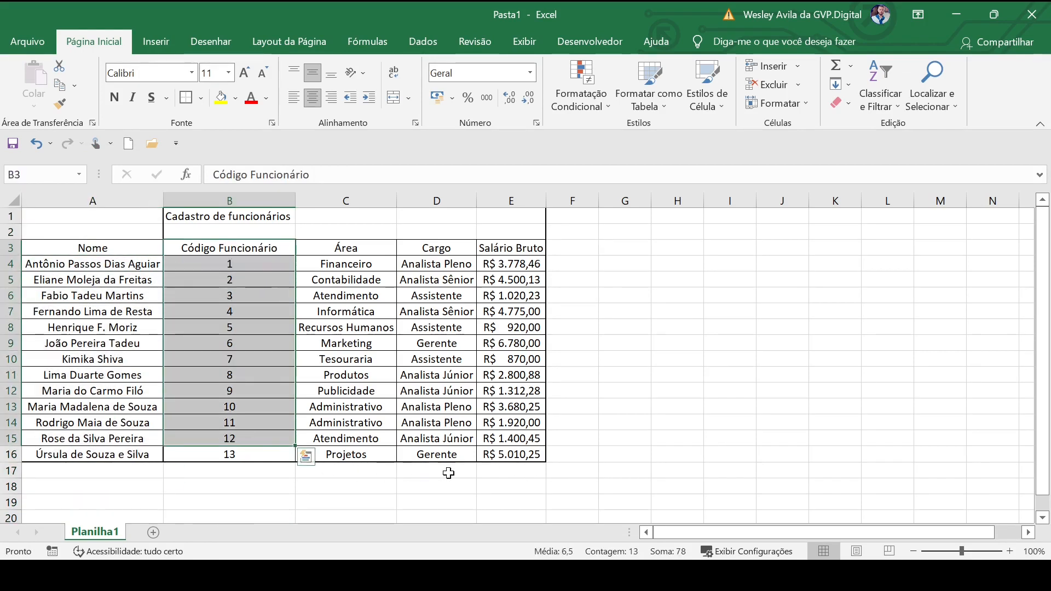
pyautogui.click(584, 485)
# Step: Merge and center the title across cells A1:E2
pyautogui.moveTo(108, 217); pyautogui.dragTo(515, 235)
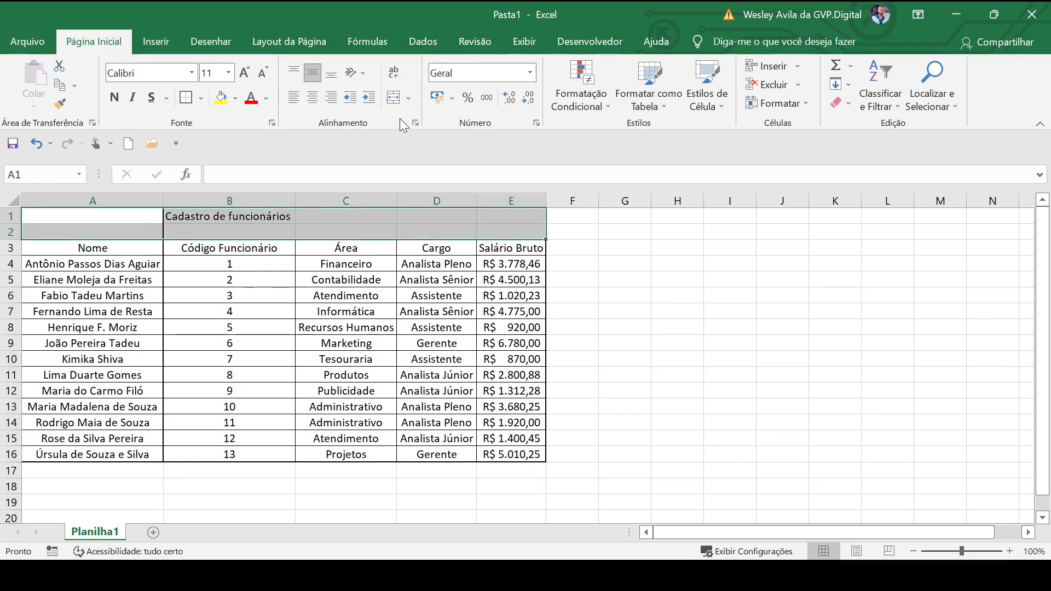
pyautogui.click(395, 103)
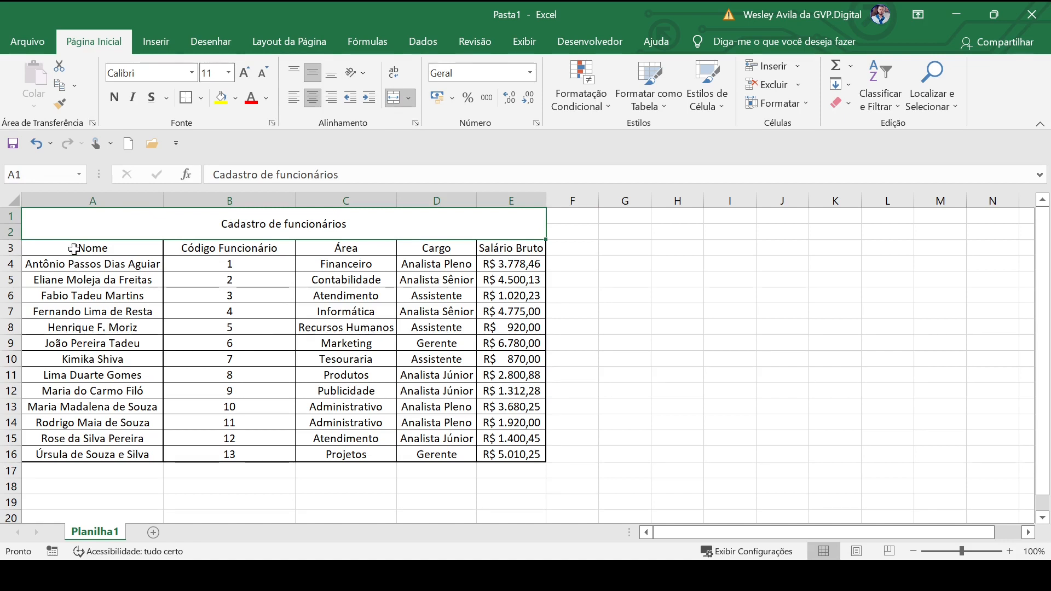
# Step: Sort the complete employee records in A4:E16 by name from Z to A
pyautogui.moveTo(74, 249); pyautogui.dragTo(496, 453)
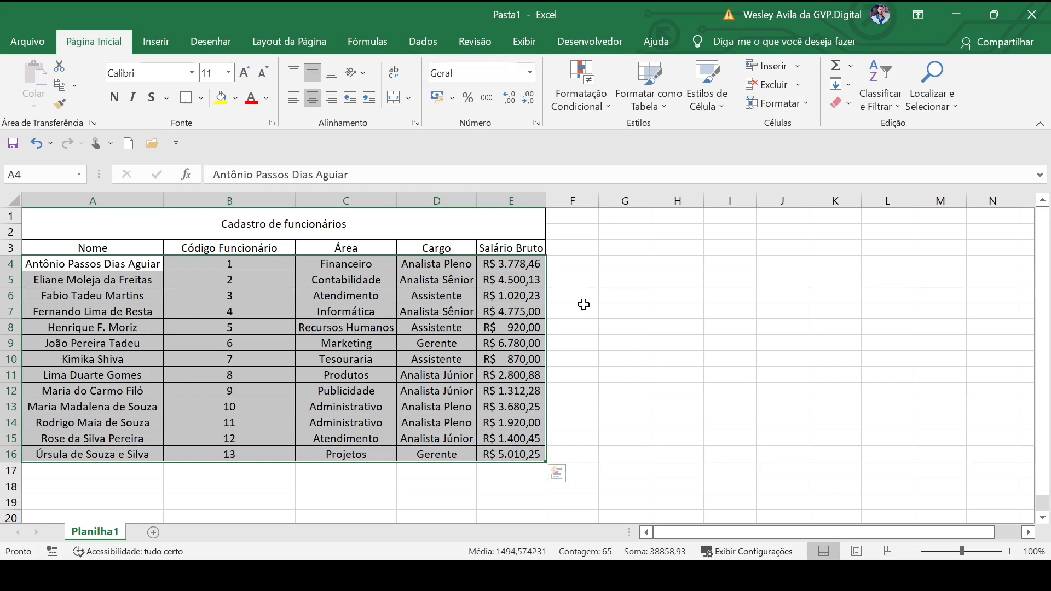
pyautogui.click(886, 107)
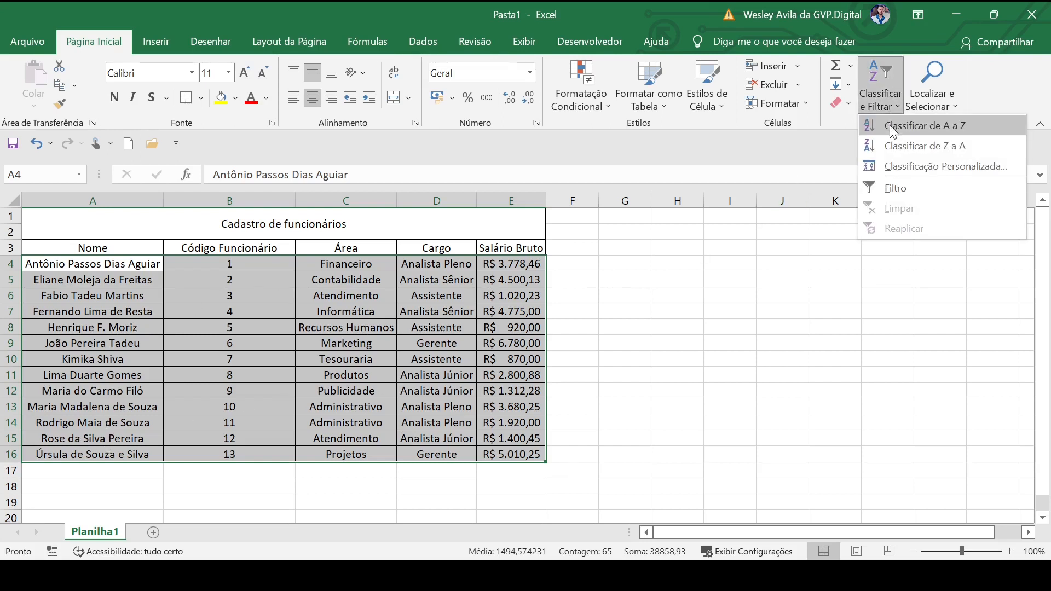
pyautogui.click(926, 146)
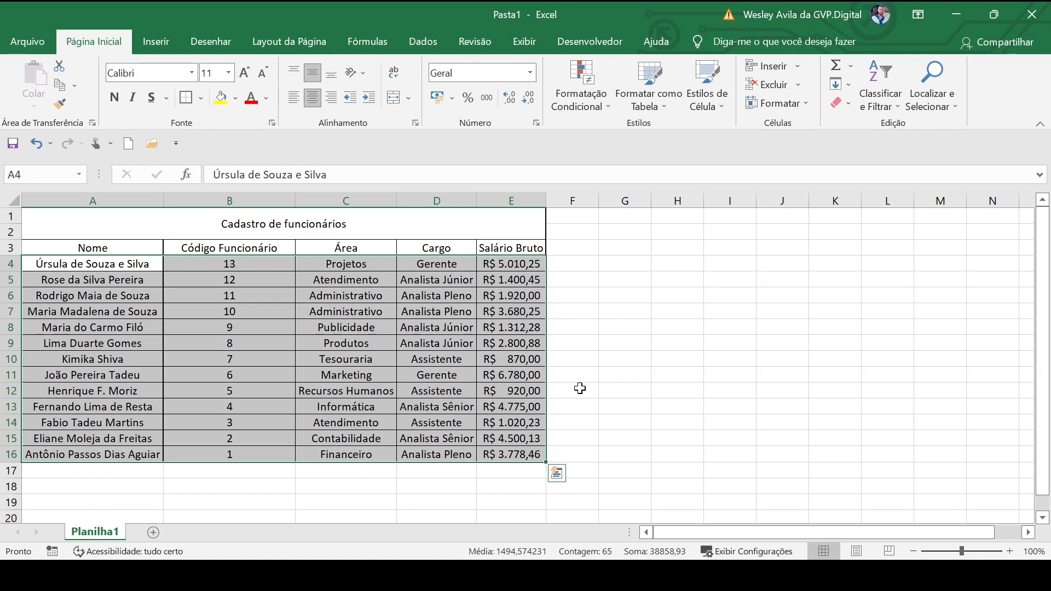
pyautogui.hotkey('ctrl', 'a')
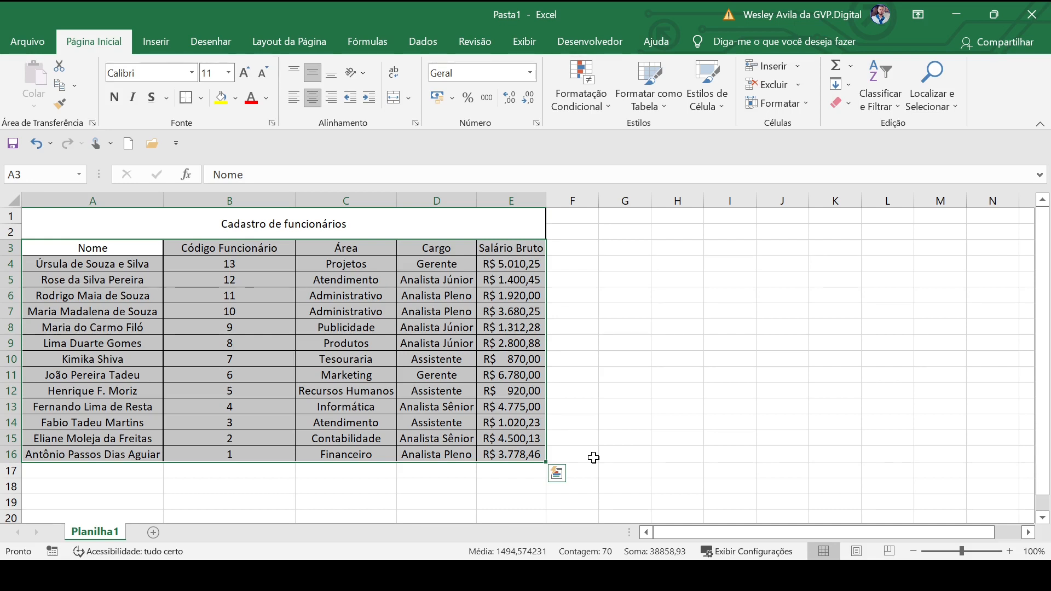
pyautogui.click(647, 440)
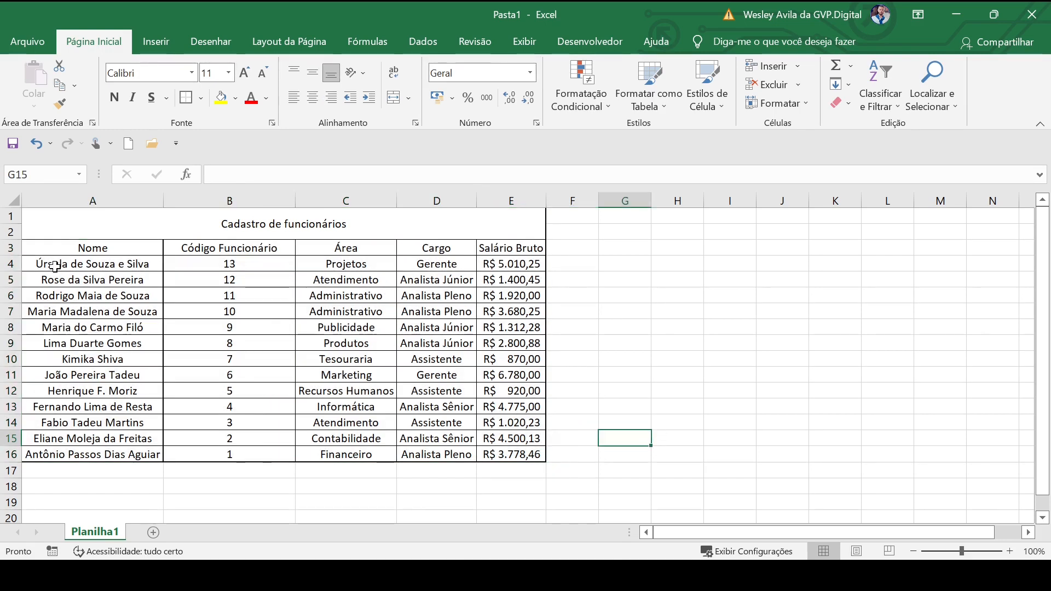
pyautogui.moveTo(53, 266); pyautogui.dragTo(523, 458)
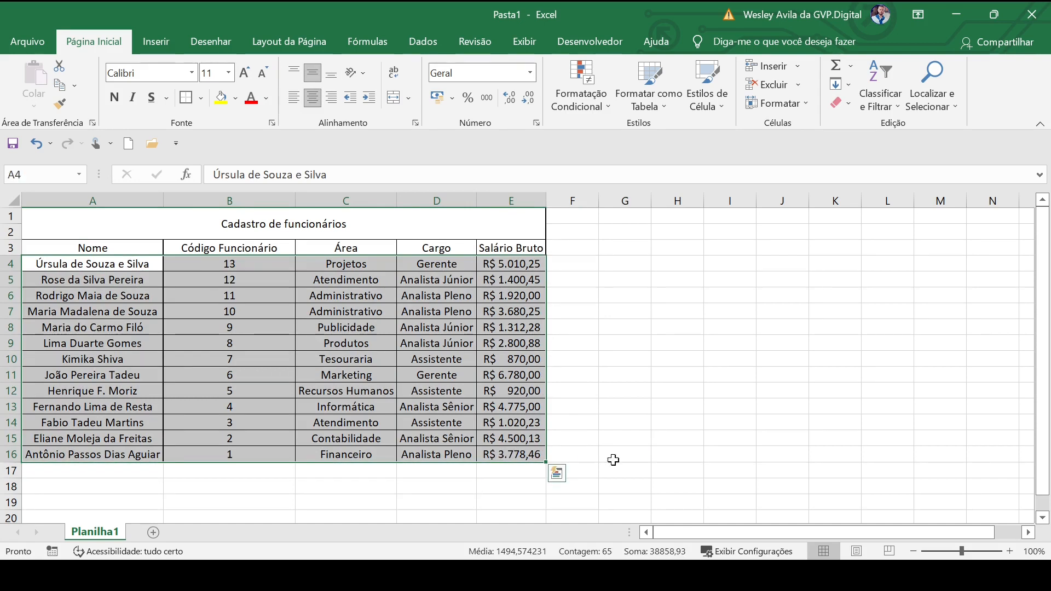
pyautogui.click(655, 459)
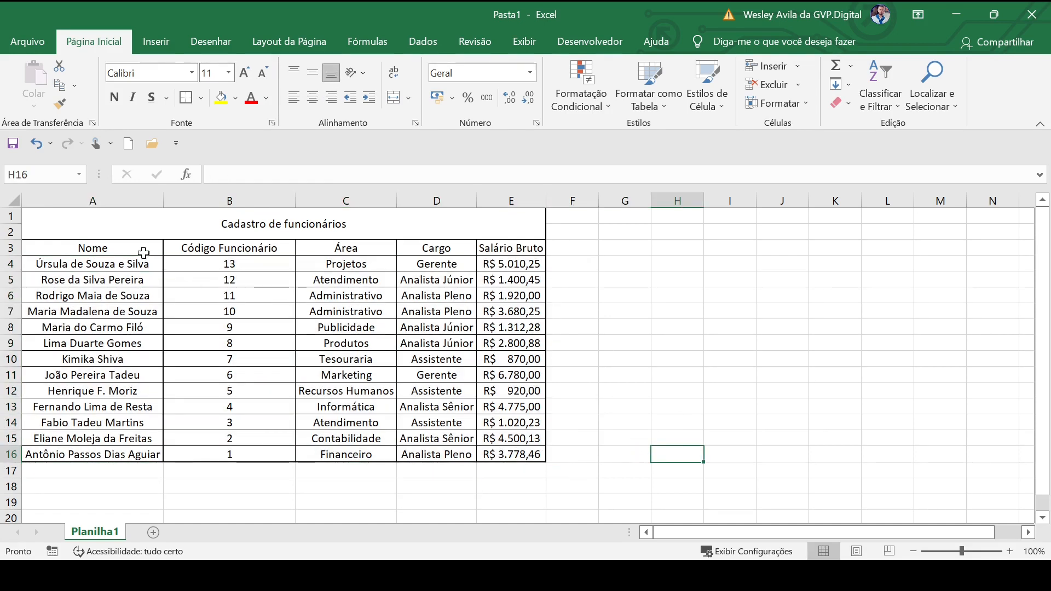
# Step: Add filters to the header row A3:E3 and autofit the width of the Salário Bruto column
pyautogui.moveTo(62, 244); pyautogui.dragTo(495, 251)
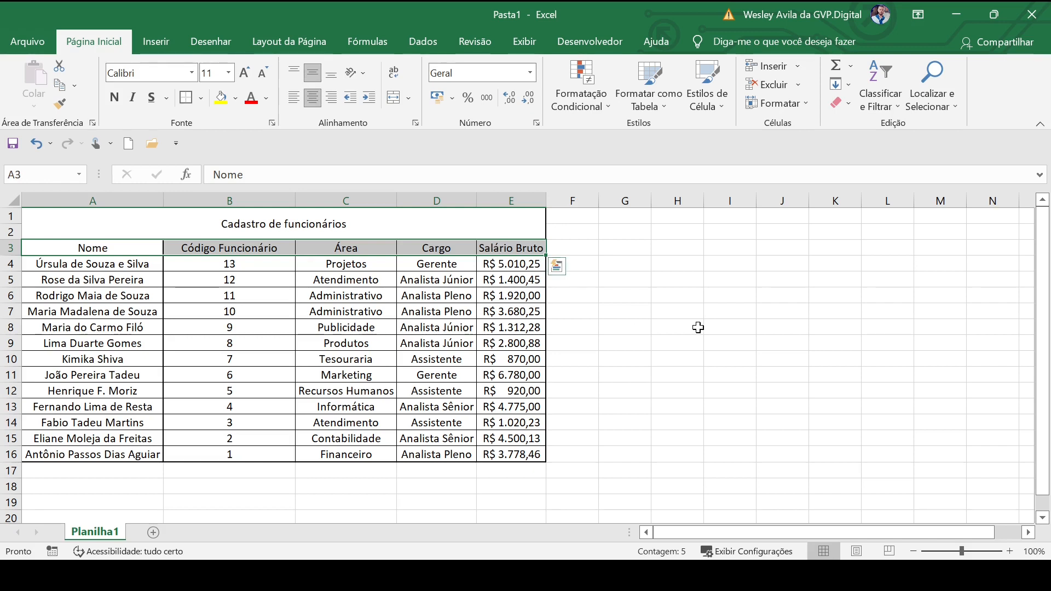
pyautogui.click(892, 106)
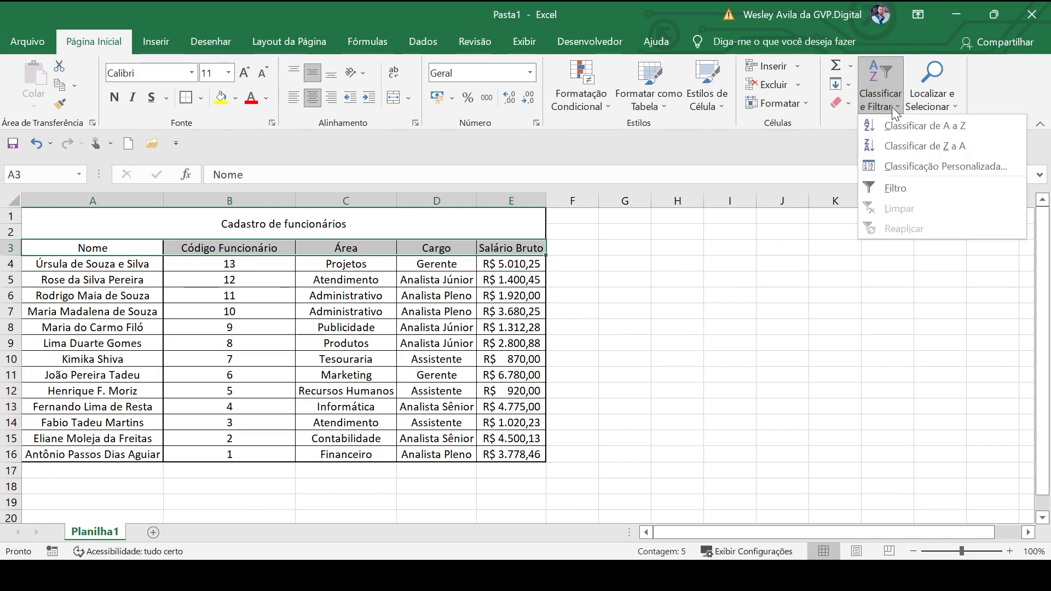
pyautogui.click(896, 192)
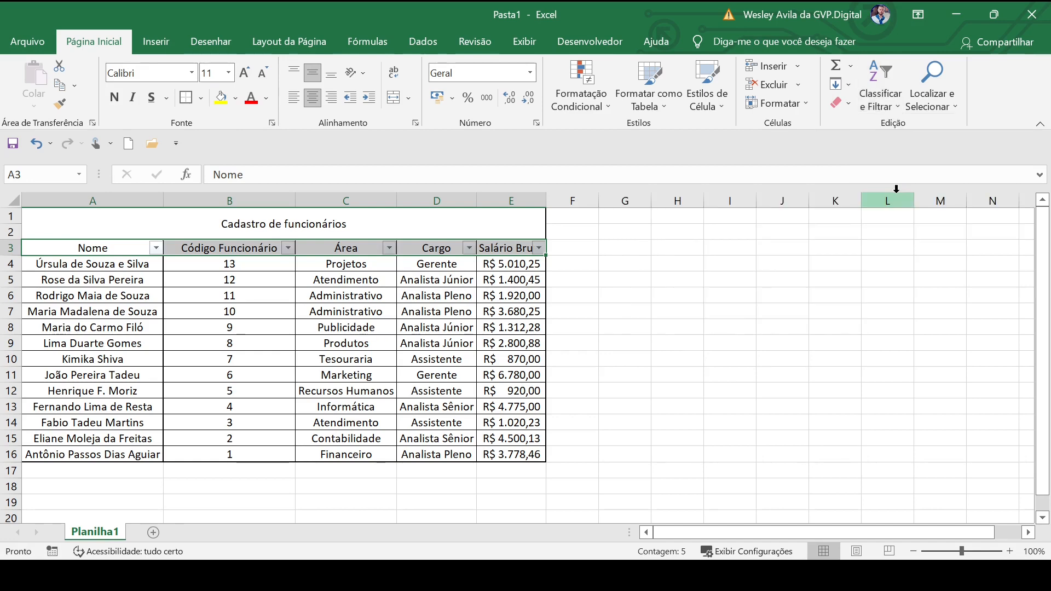
pyautogui.click(153, 276)
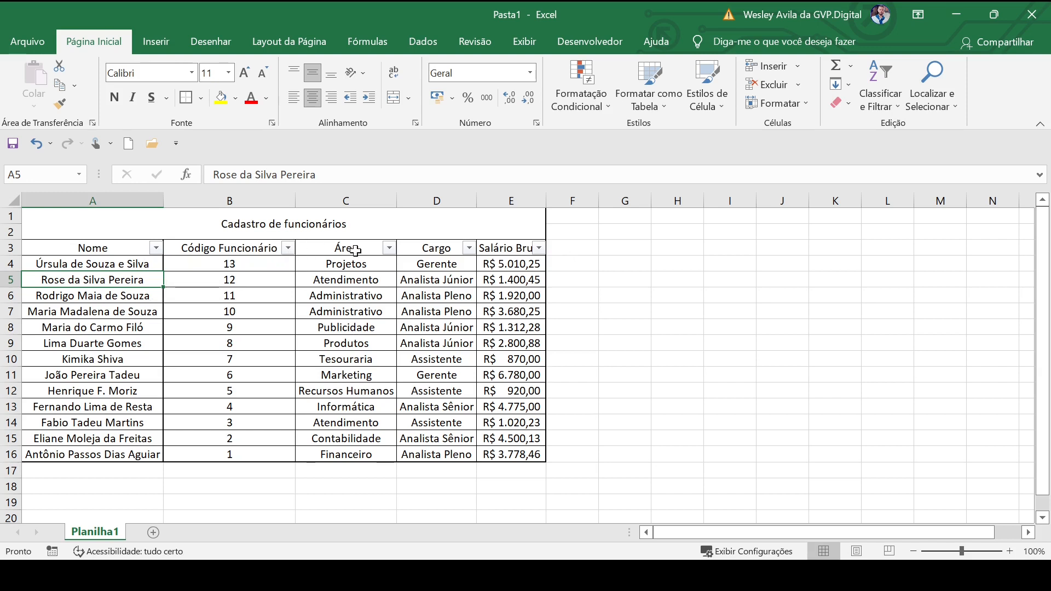
pyautogui.doubleClick(546, 200)
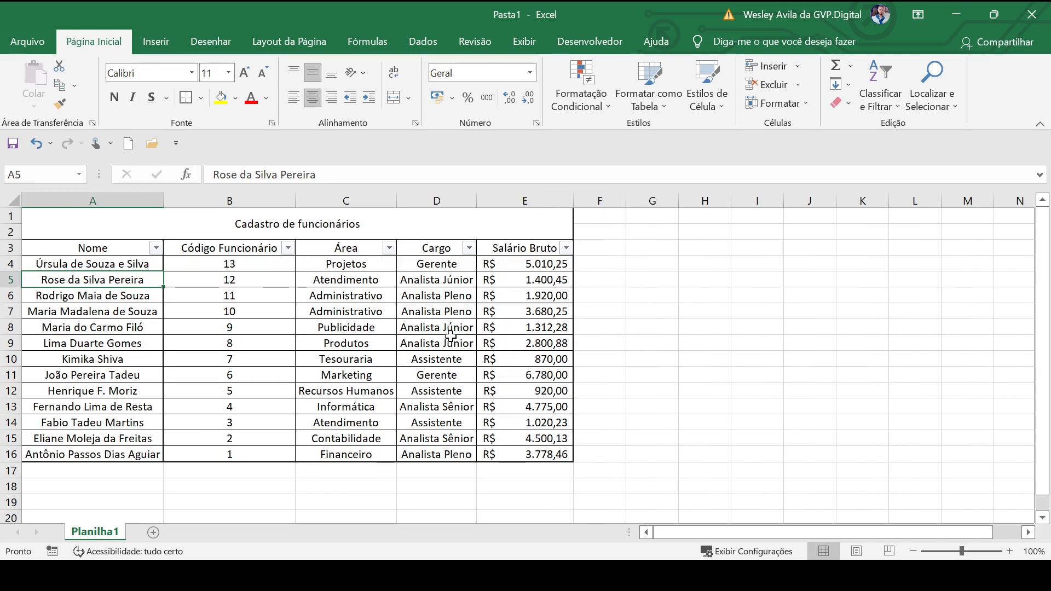
# Step: Filter the Nome column to show only the employee with code 9
pyautogui.click(156, 250)
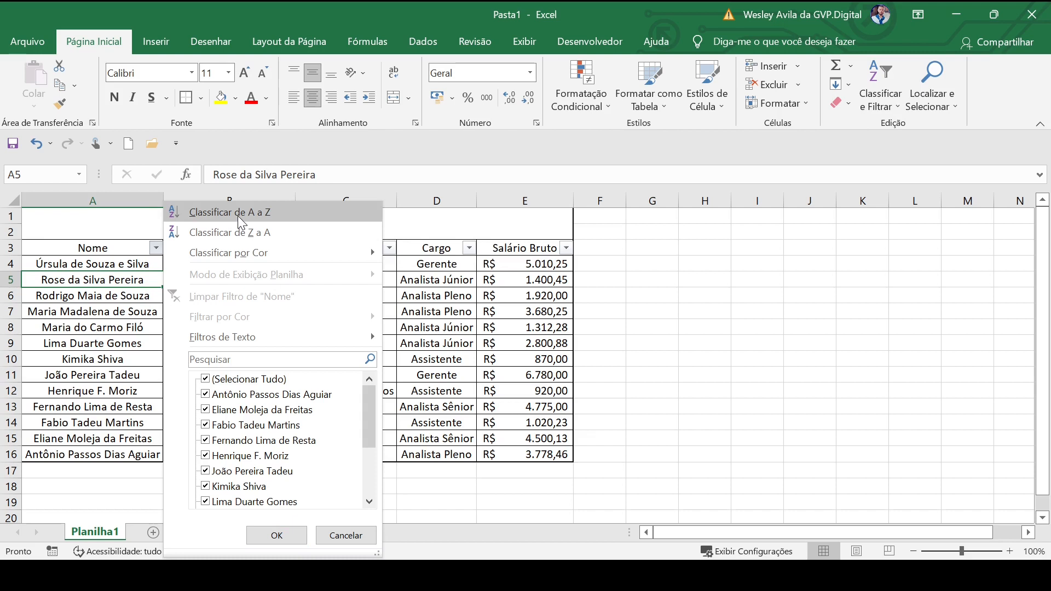
pyautogui.moveTo(232, 333)
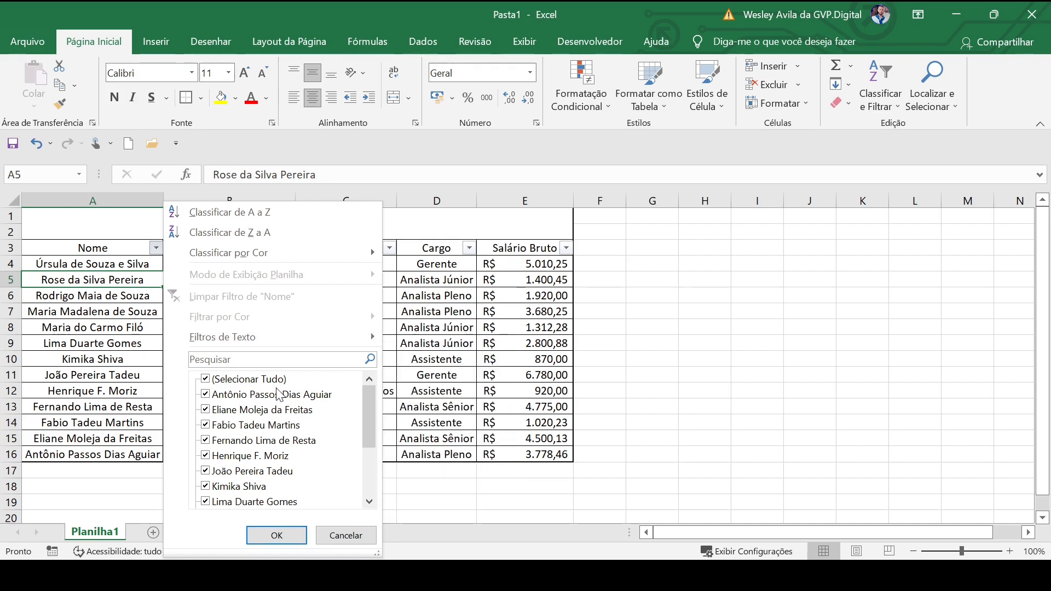
pyautogui.moveTo(307, 335)
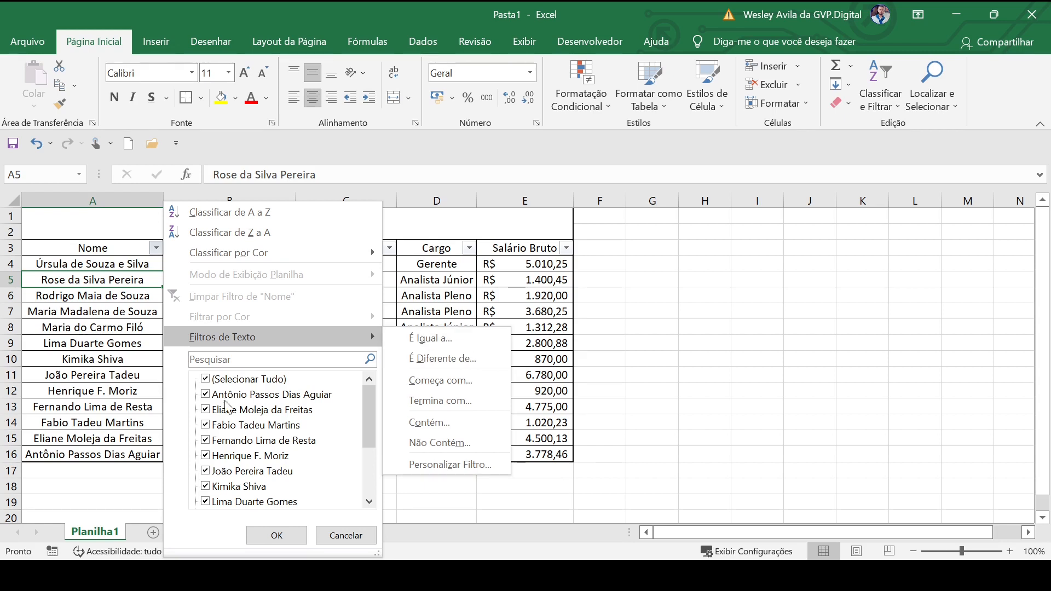
pyautogui.scroll(-2, 284, 485)
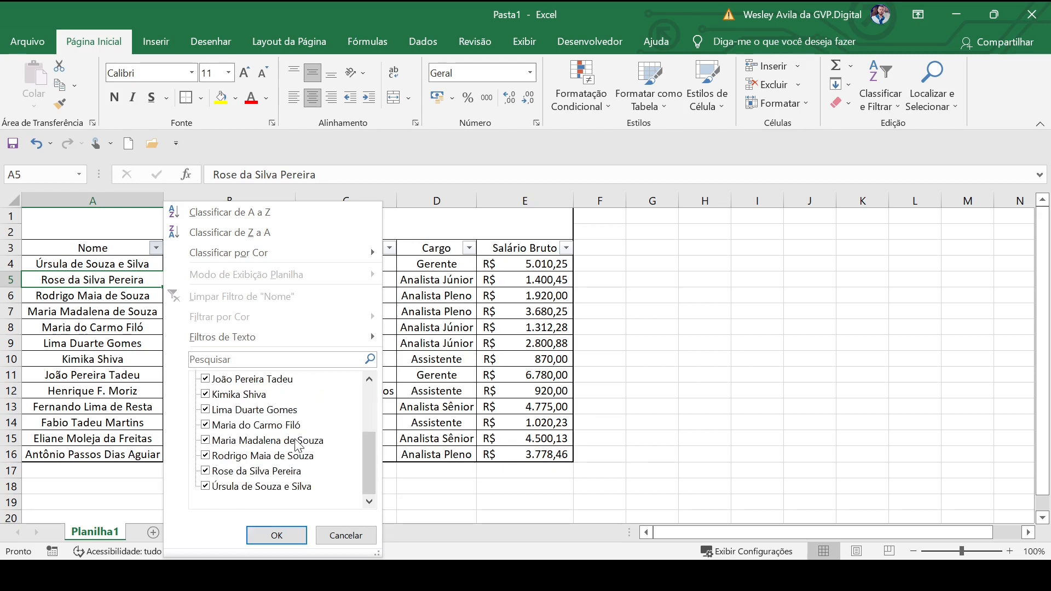
pyautogui.scroll(2, 298, 444)
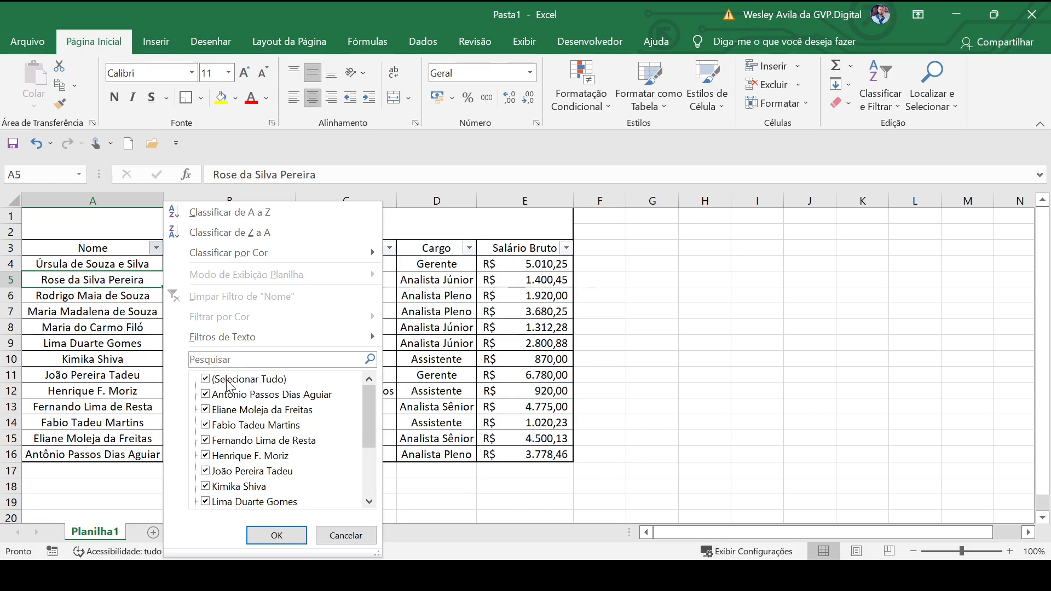
pyautogui.click(206, 380)
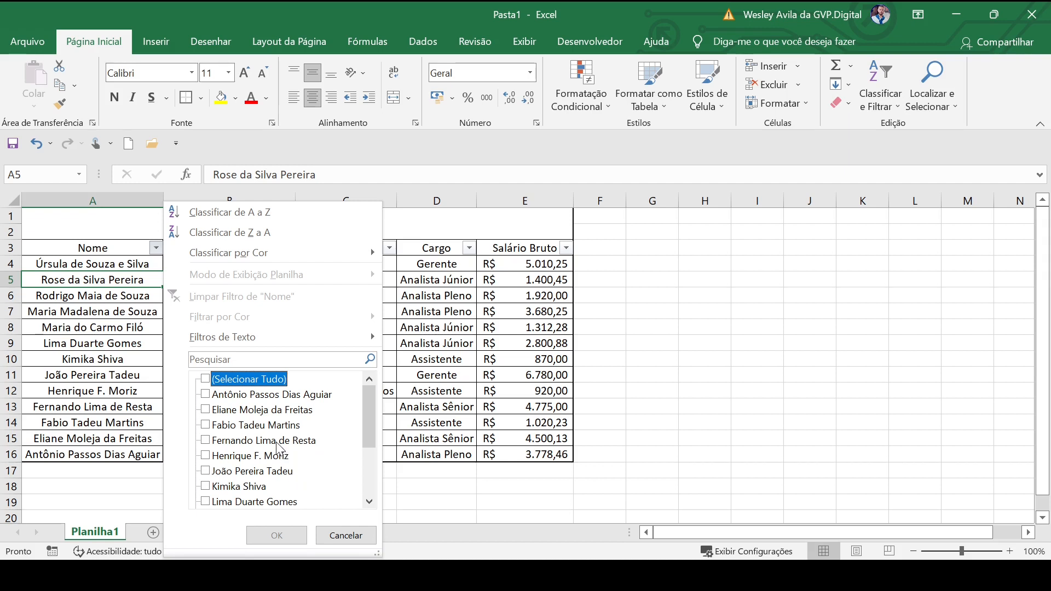
pyautogui.scroll(-1, 277, 448)
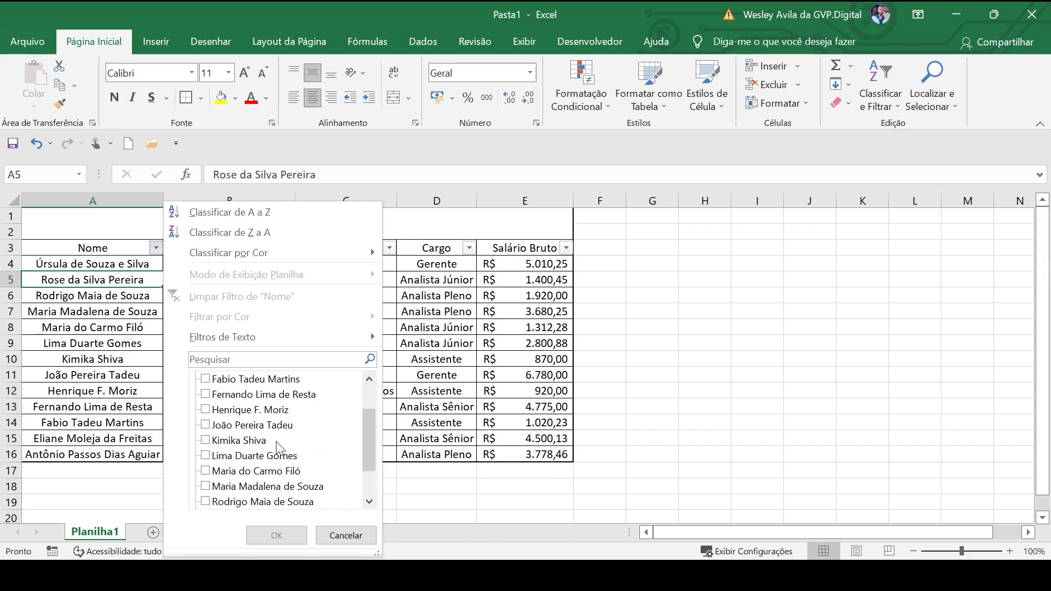
pyautogui.click(206, 470)
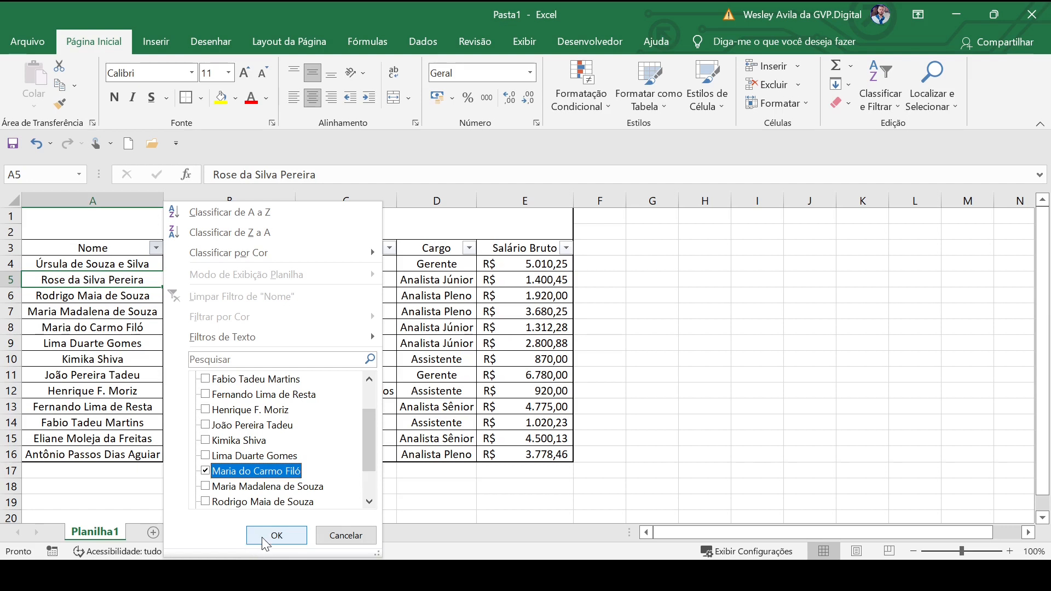
pyautogui.click(277, 535)
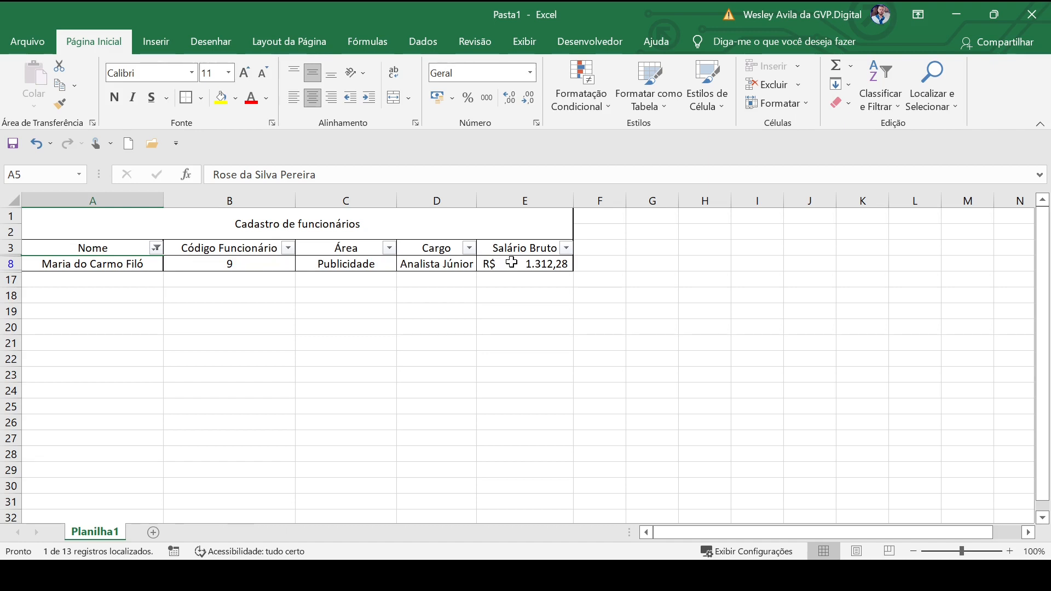
# Step: Extend the Nome filter to also include the employees with codes 2, 5 and 13
pyautogui.click(158, 249)
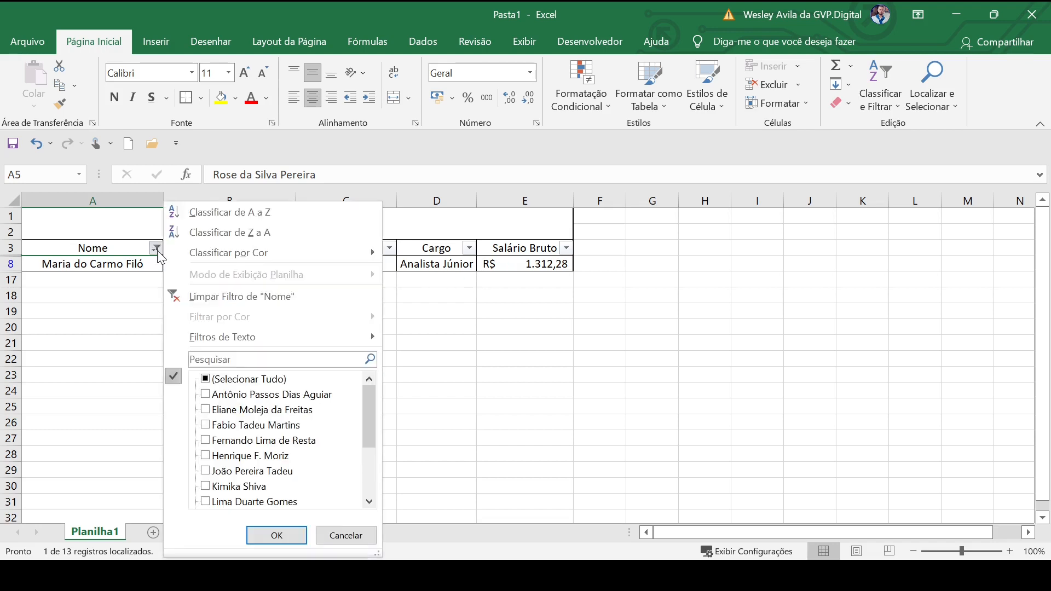
pyautogui.click(206, 410)
pyautogui.scroll(-1, 211, 419)
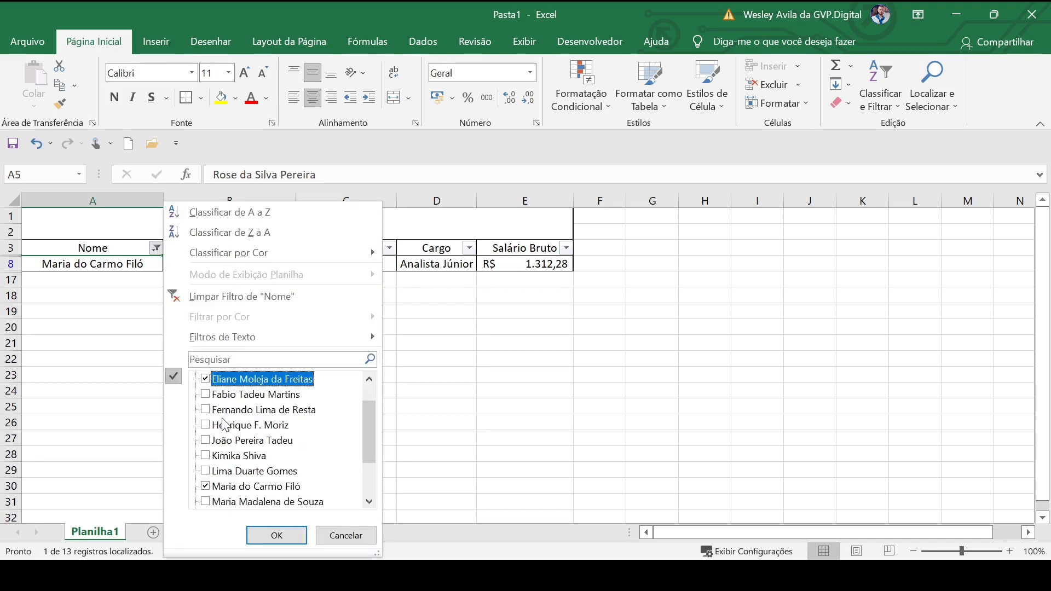
pyautogui.click(207, 427)
pyautogui.scroll(-1, 211, 438)
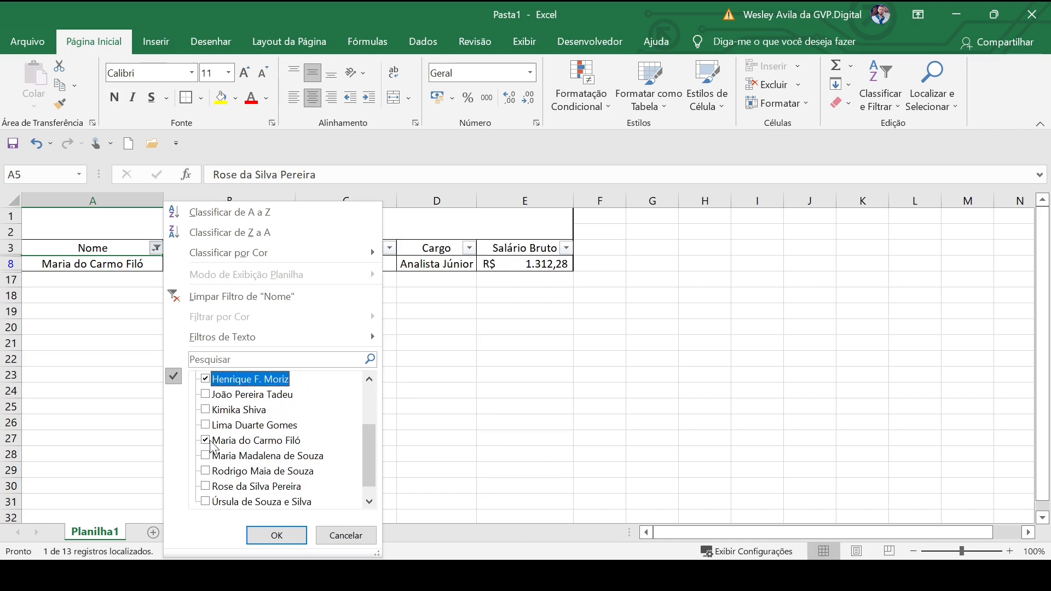
pyautogui.scroll(-1, 206, 482)
pyautogui.click(206, 486)
pyautogui.click(267, 534)
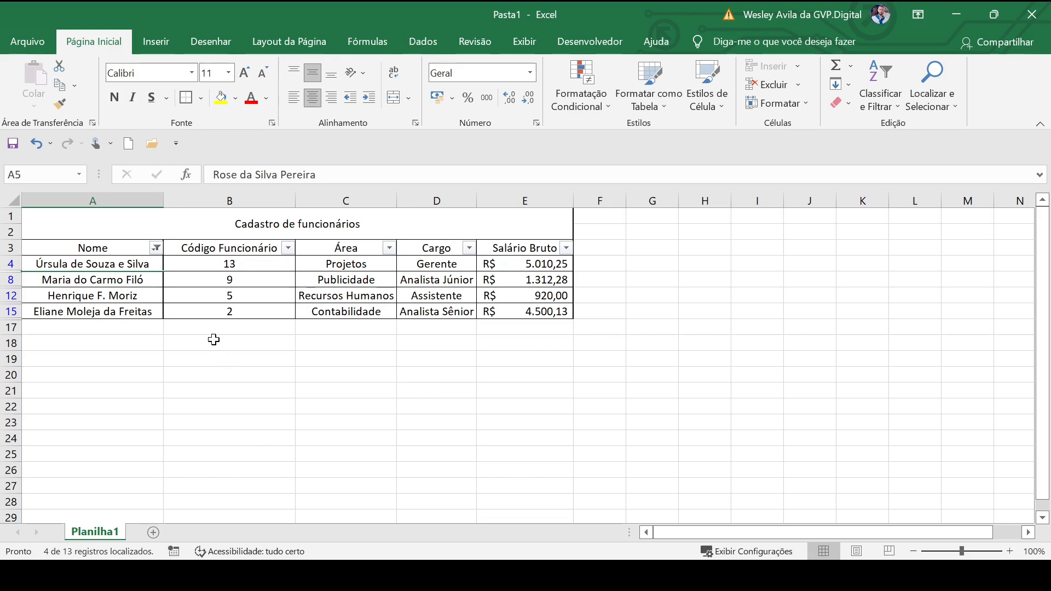
# Step: Reset the Nome filter to include all employees
pyautogui.click(157, 250)
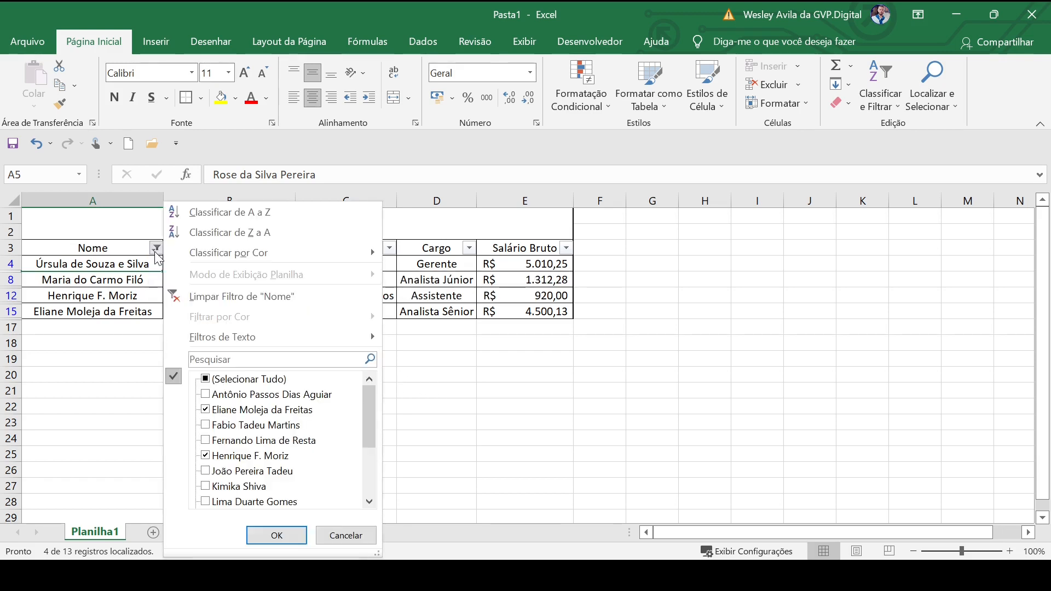
pyautogui.click(206, 384)
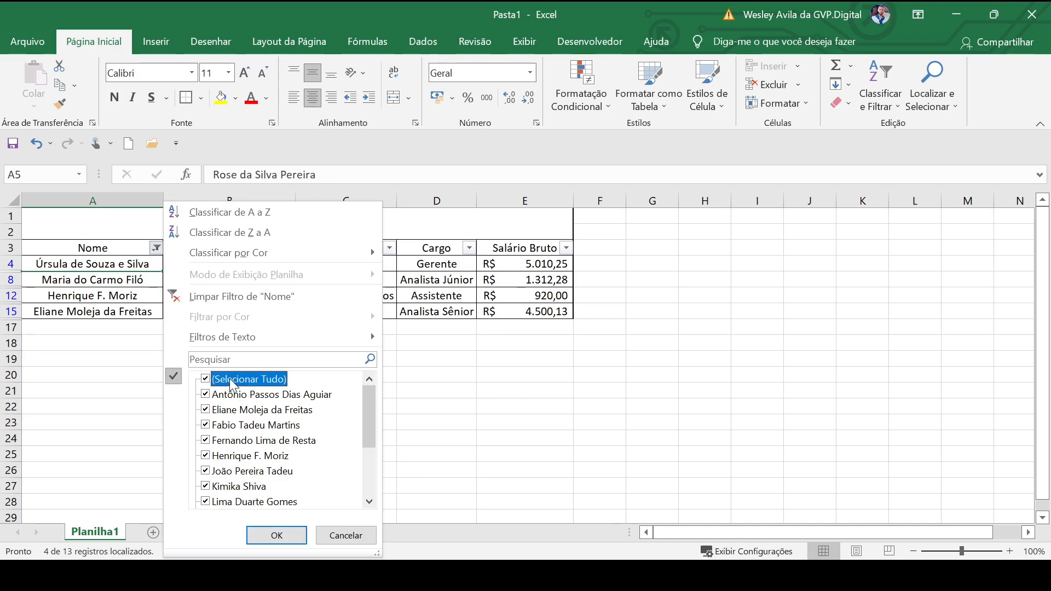
pyautogui.click(276, 535)
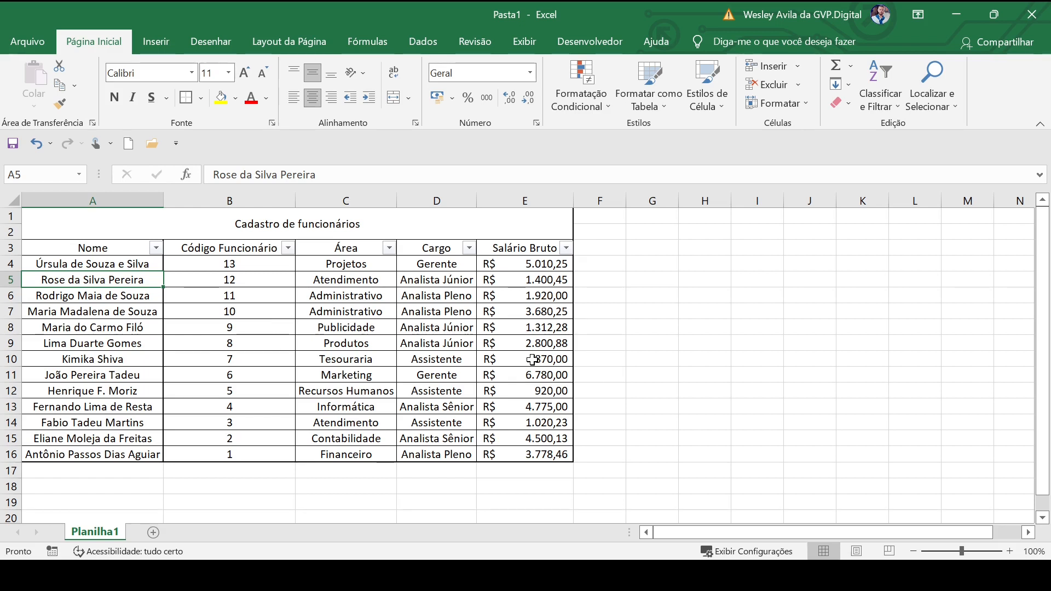
# Step: Filter the Área column to show only the Administrativo records
pyautogui.click(389, 248)
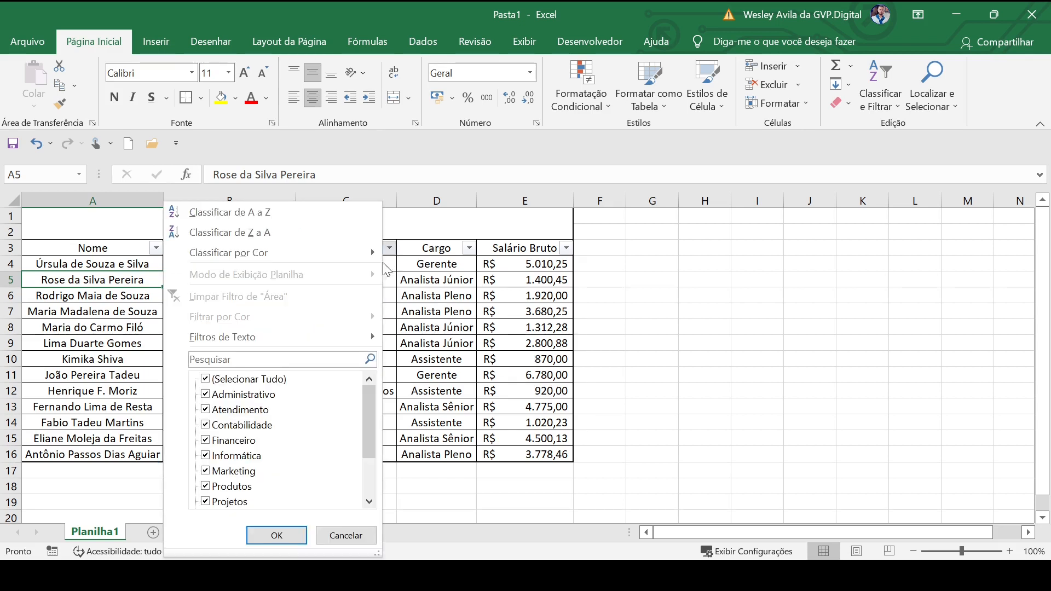
pyautogui.click(206, 379)
pyautogui.click(207, 394)
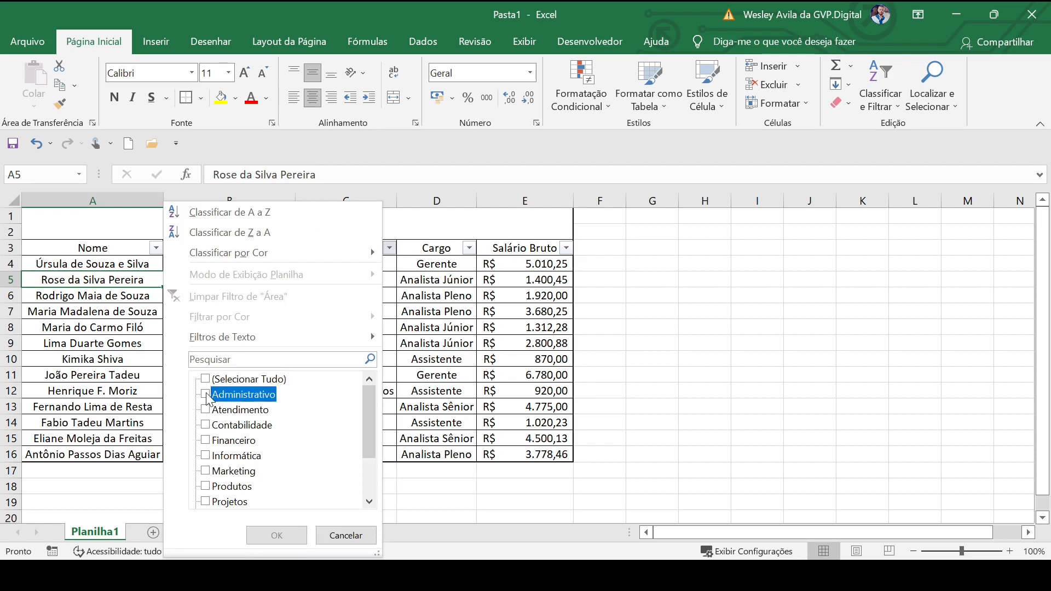
pyautogui.click(264, 536)
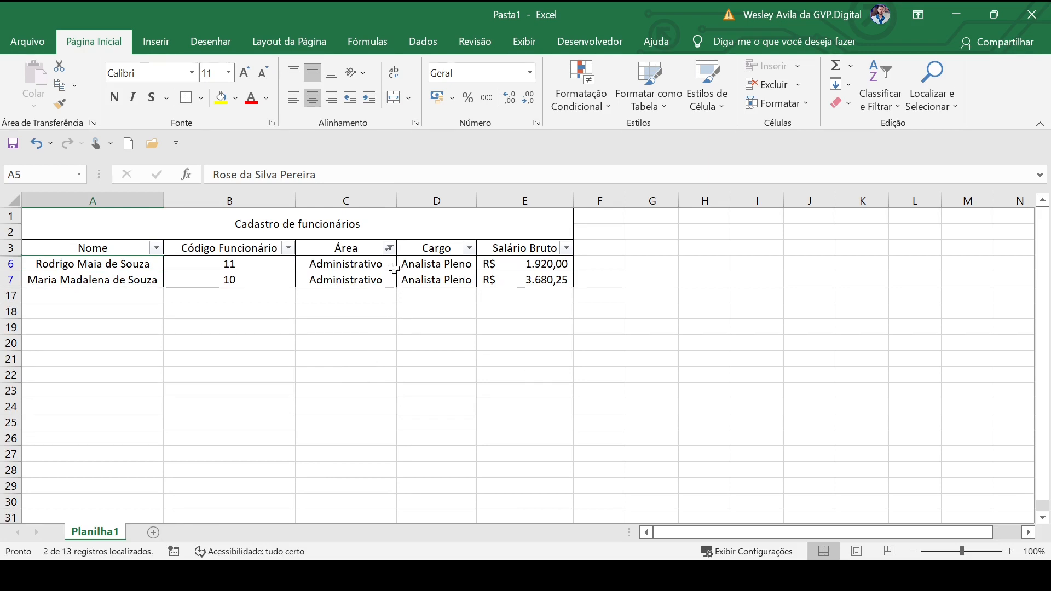
# Step: Reset the Área filter to include all areas
pyautogui.click(389, 248)
pyautogui.click(200, 378)
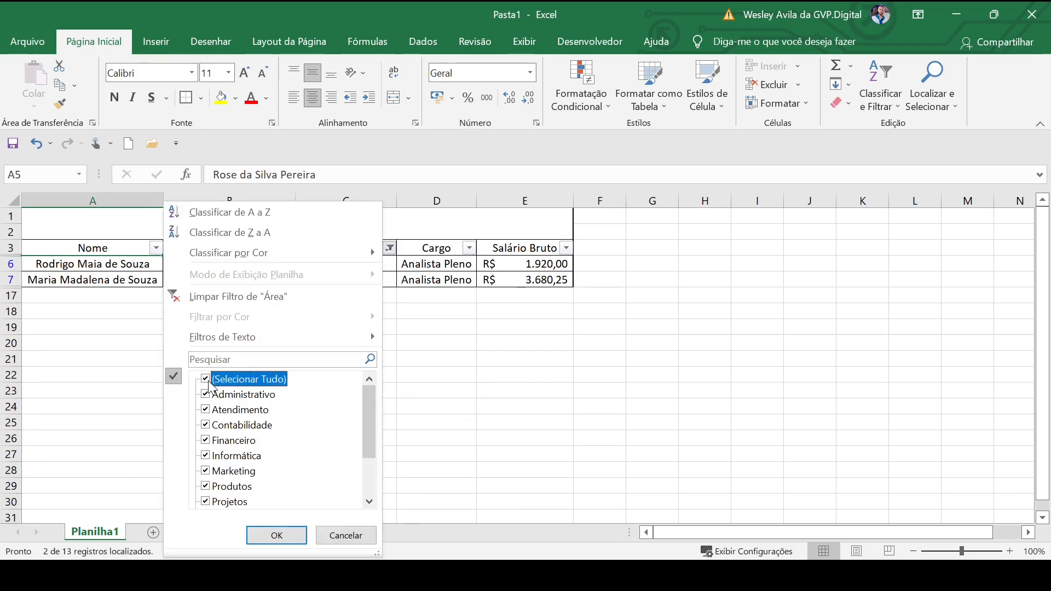
pyautogui.click(275, 535)
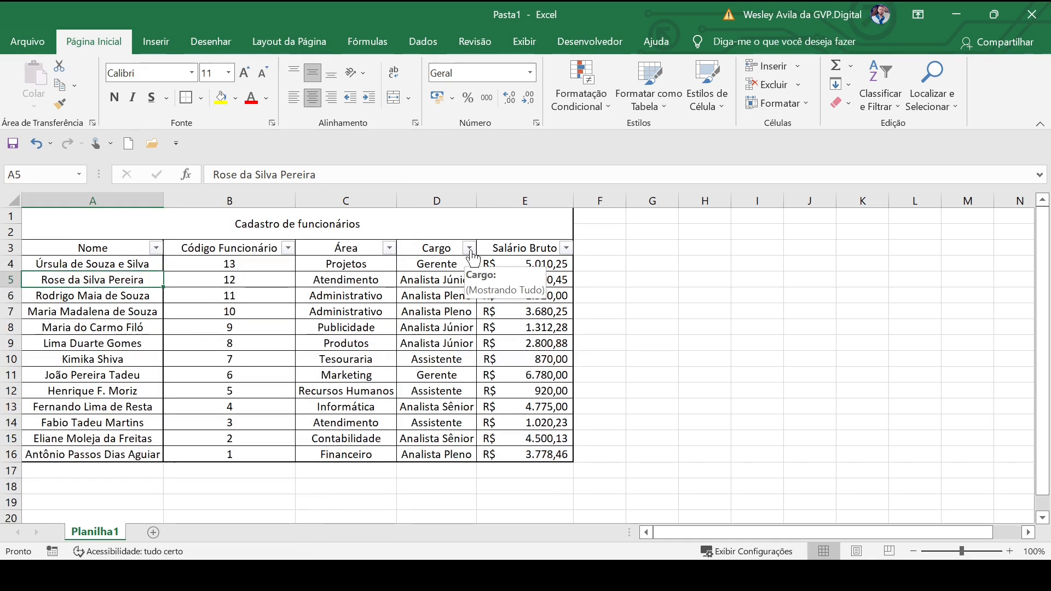
# Step: Filter the Cargo column to show only the Analista Júnior records
pyautogui.click(470, 249)
pyautogui.click(285, 379)
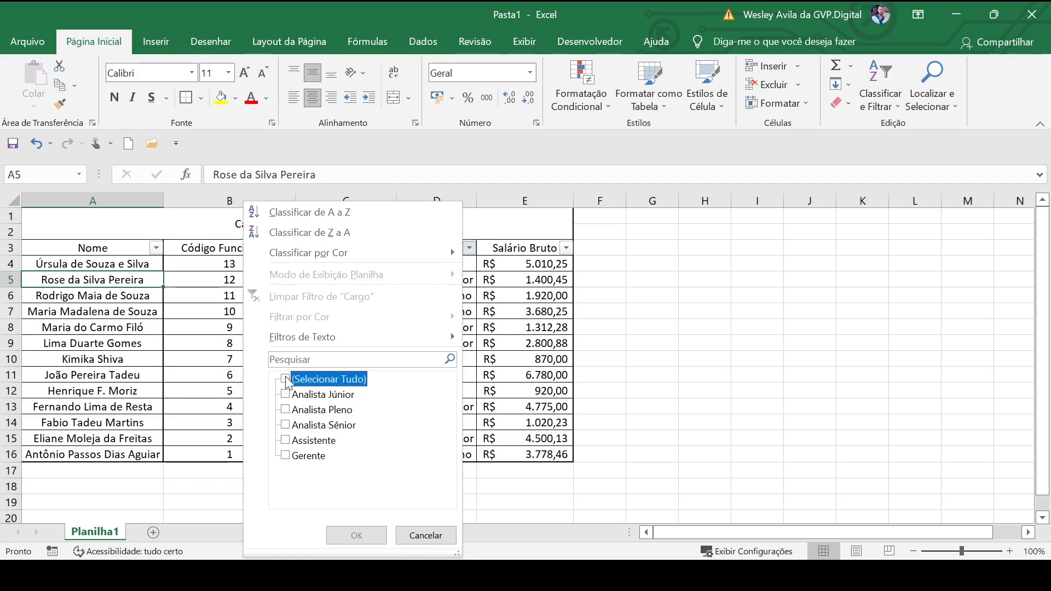
pyautogui.click(285, 395)
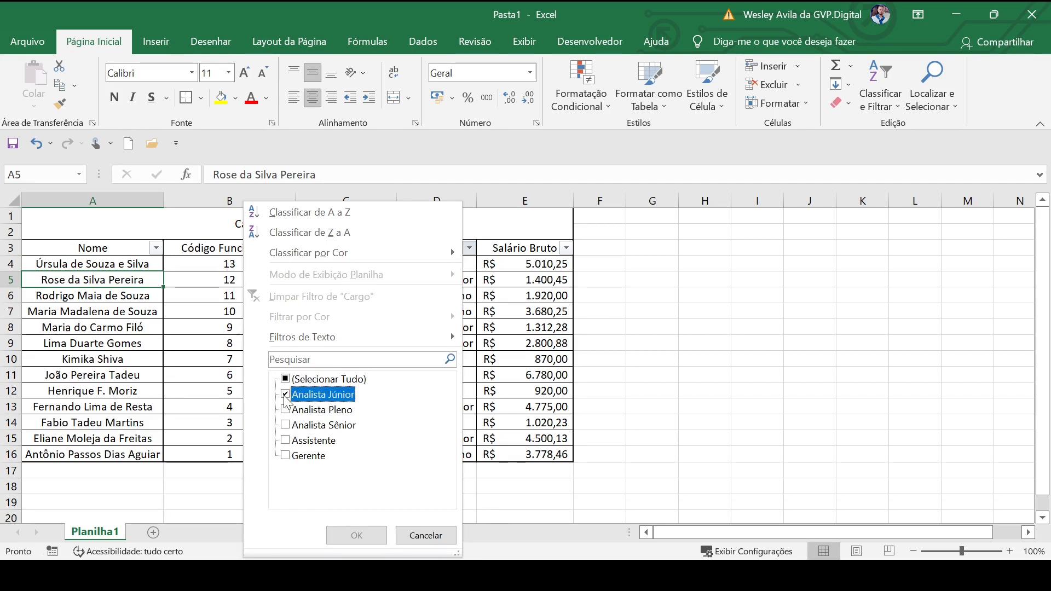
pyautogui.click(357, 536)
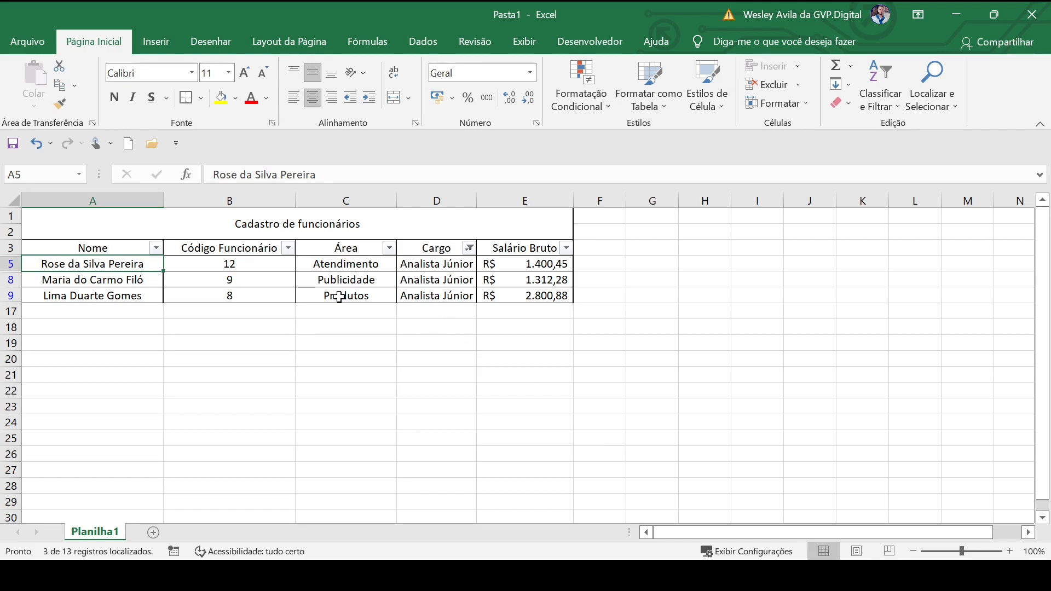
# Step: Examine the areas, codes, names and gross salaries of the filtered Analista Júnior records
pyautogui.moveTo(424, 298); pyautogui.dragTo(365, 282)
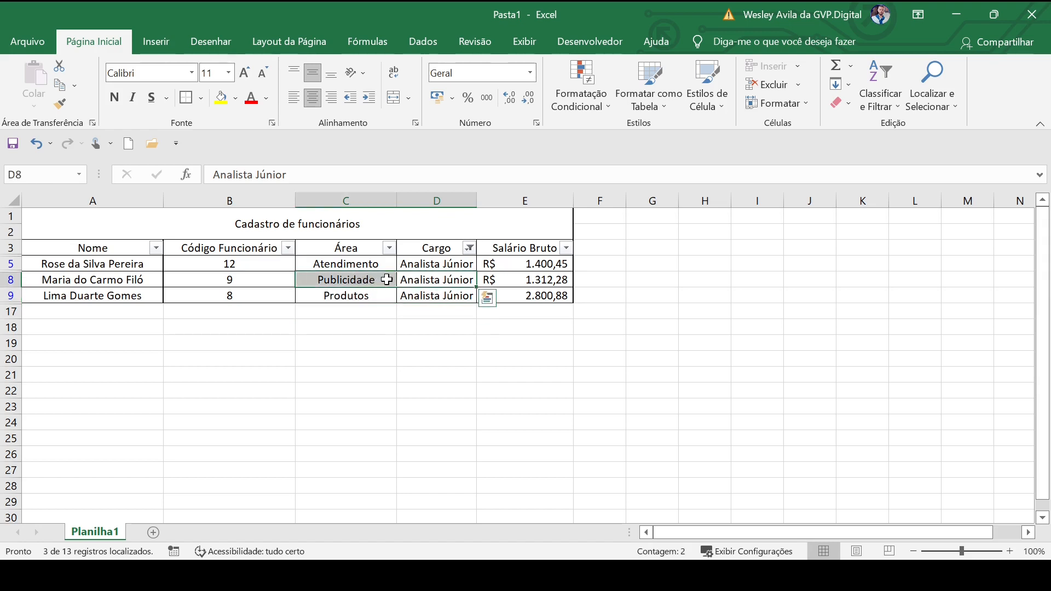
pyautogui.moveTo(432, 269); pyautogui.dragTo(390, 266)
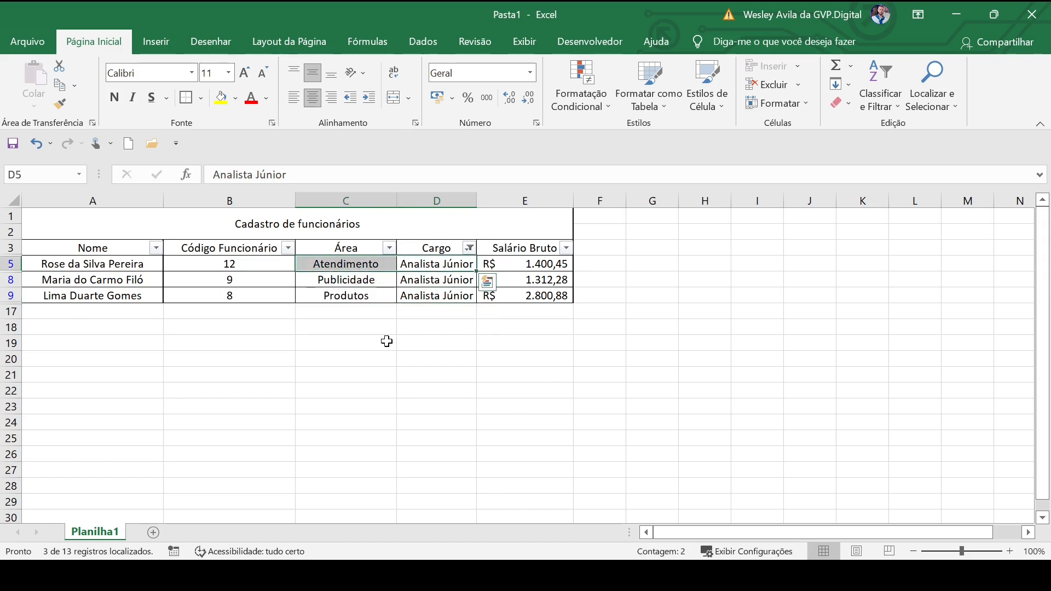
pyautogui.click(410, 372)
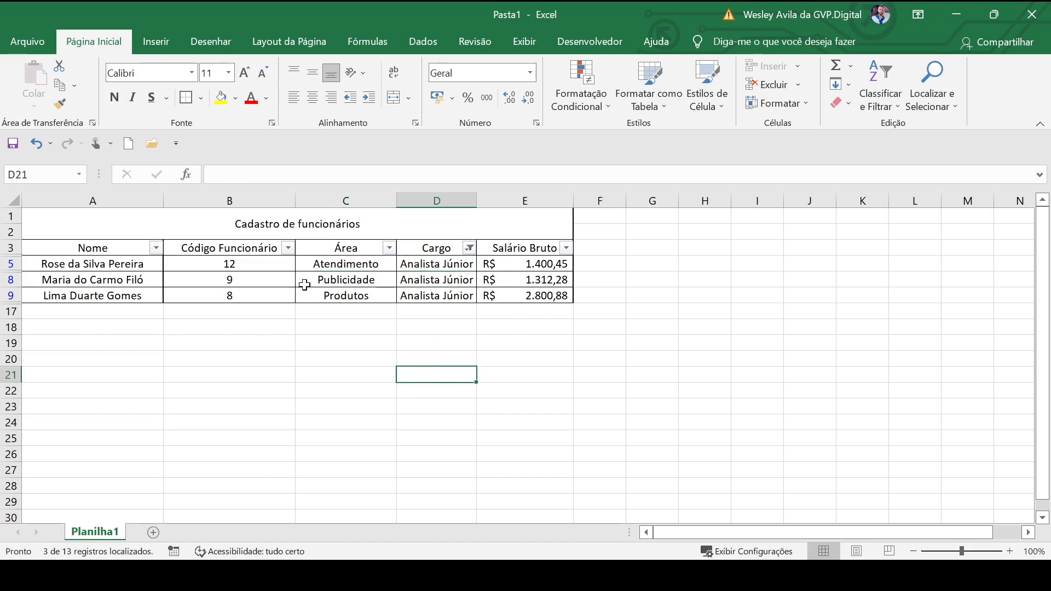
pyautogui.moveTo(222, 268); pyautogui.dragTo(227, 299)
pyautogui.click(271, 371)
pyautogui.moveTo(84, 268); pyautogui.dragTo(90, 298)
pyautogui.click(327, 384)
pyautogui.moveTo(523, 265); pyautogui.dragTo(526, 296)
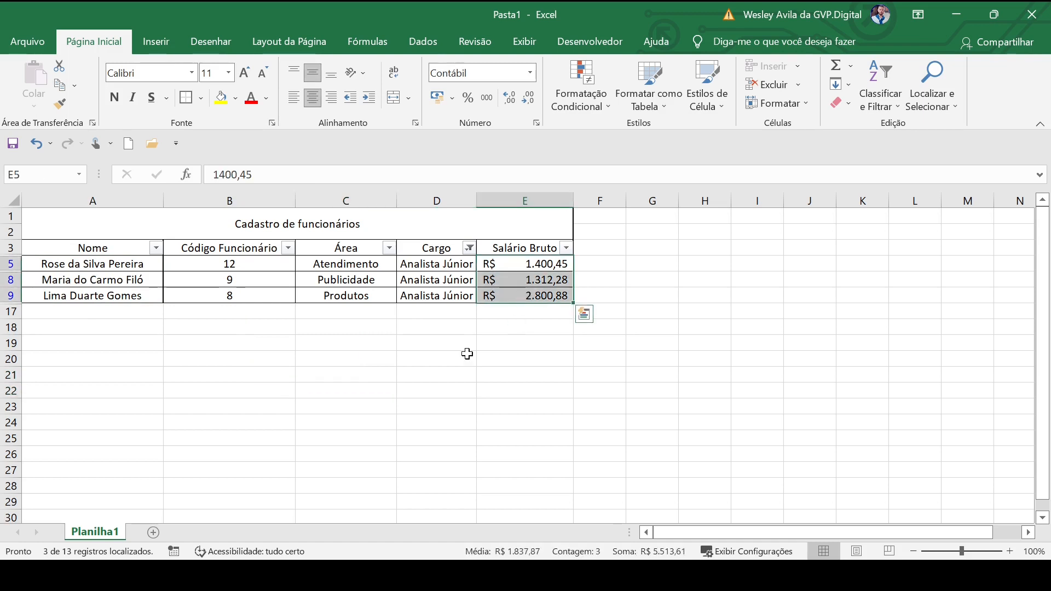
pyautogui.click(378, 376)
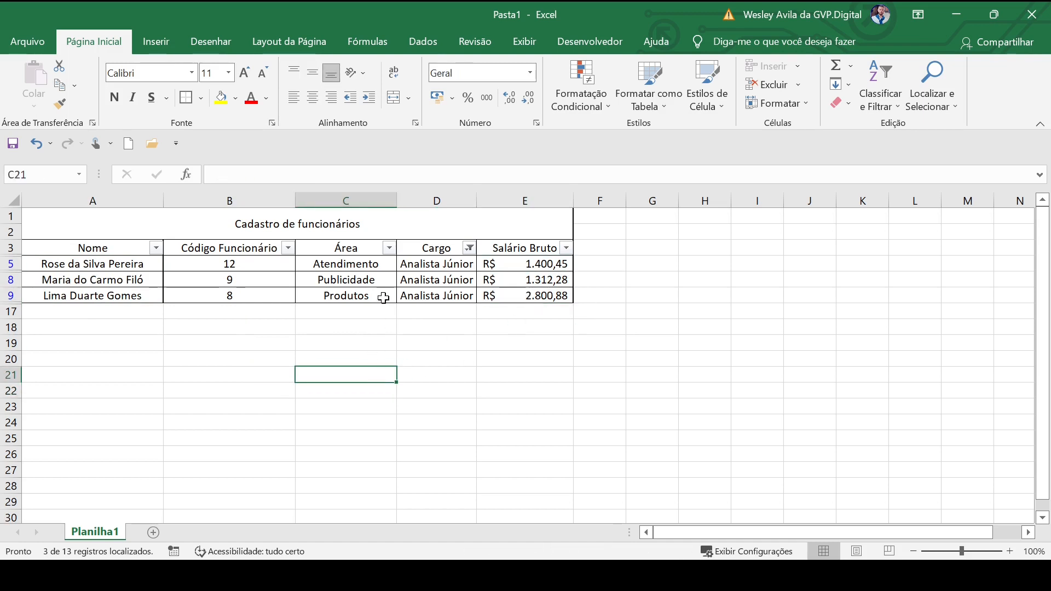
# Step: Reset the Cargo filter to include all job titles, leaving the Área filter without changes
pyautogui.click(470, 249)
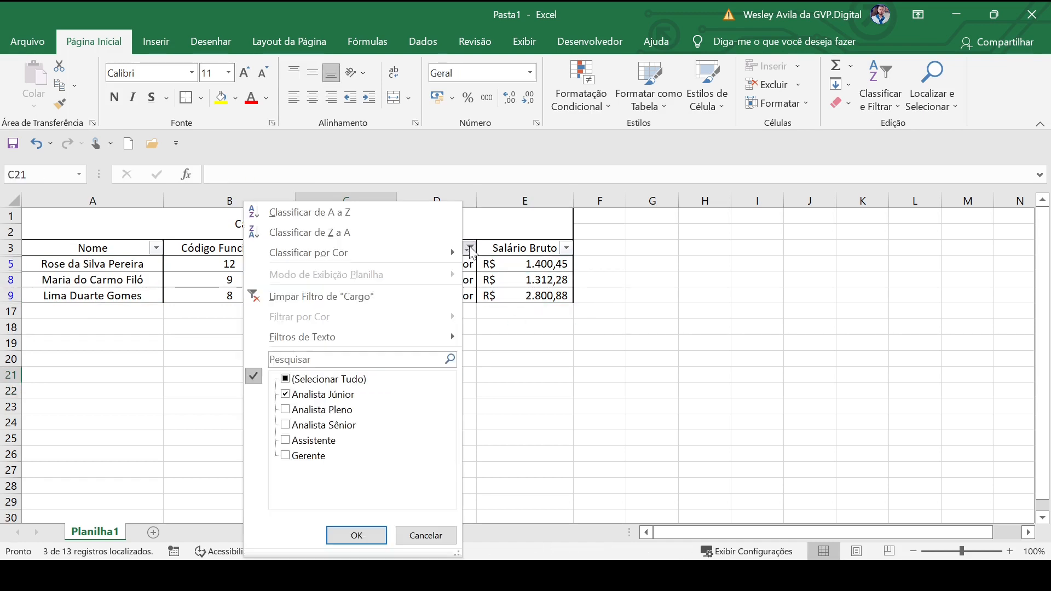
pyautogui.click(285, 379)
pyautogui.click(350, 535)
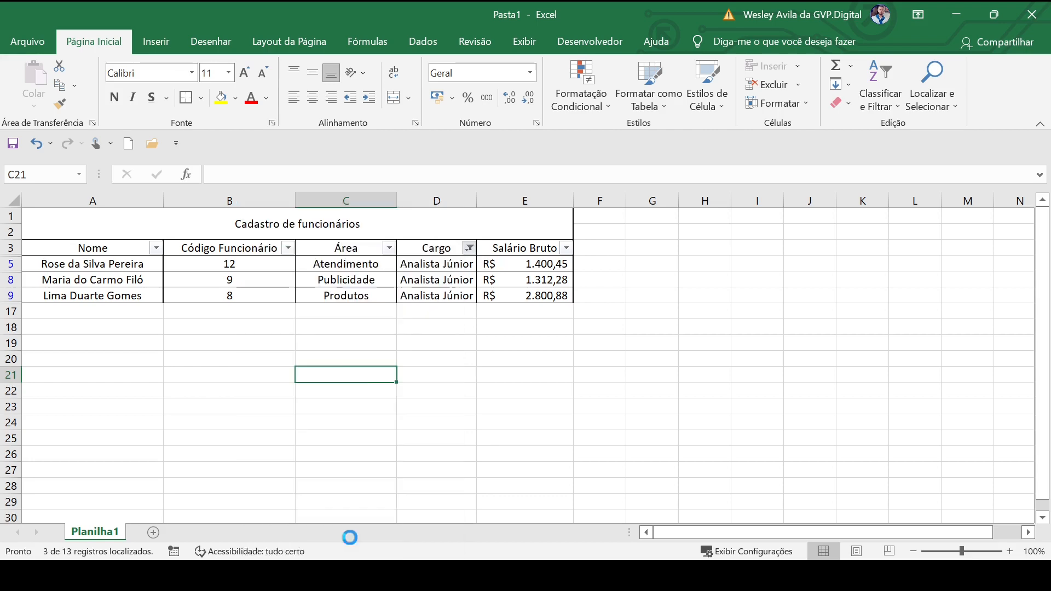
pyautogui.click(389, 248)
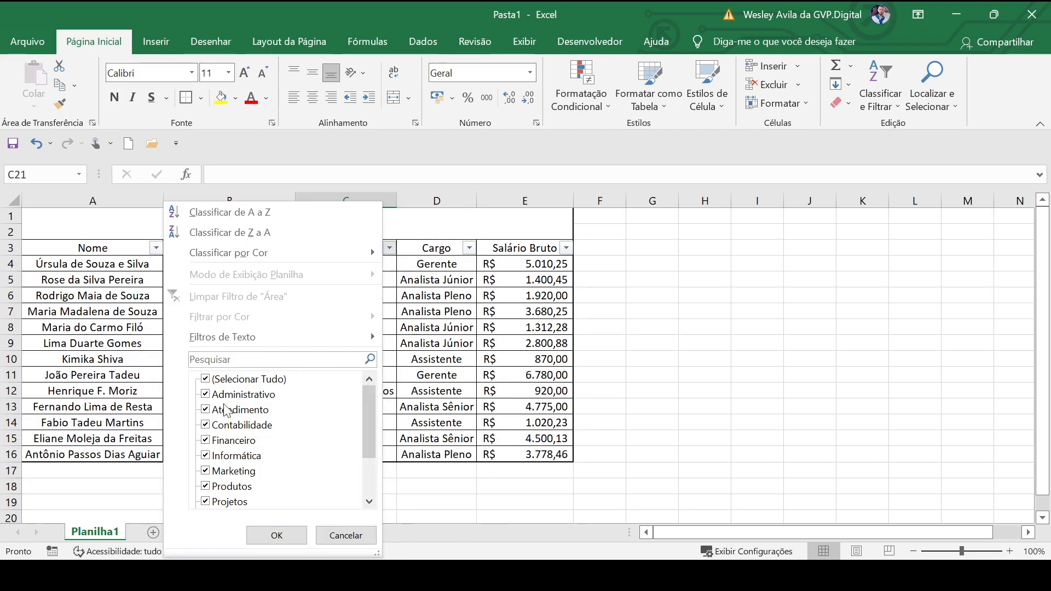
pyautogui.click(346, 536)
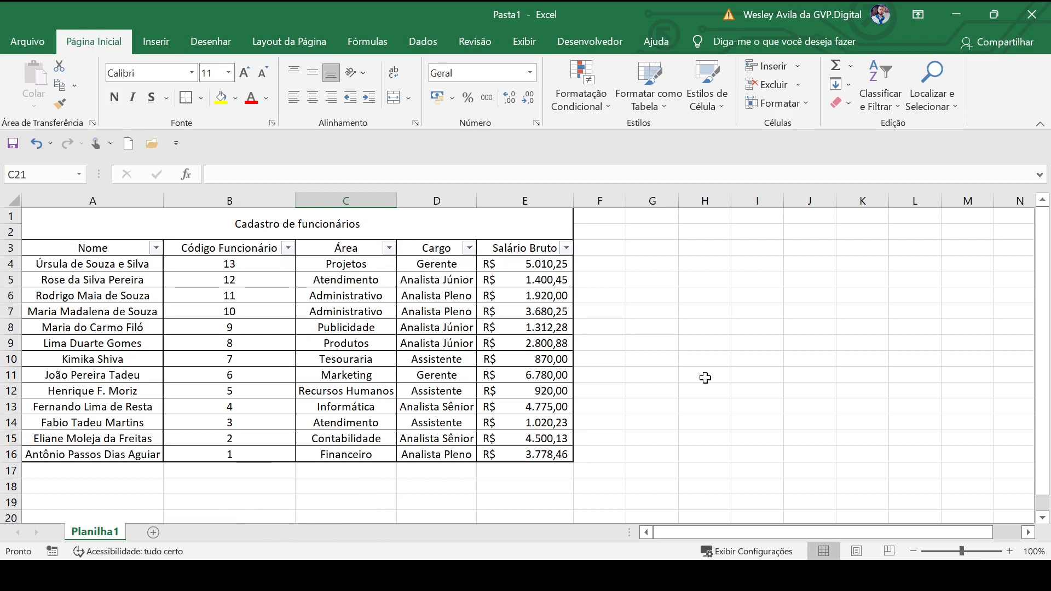